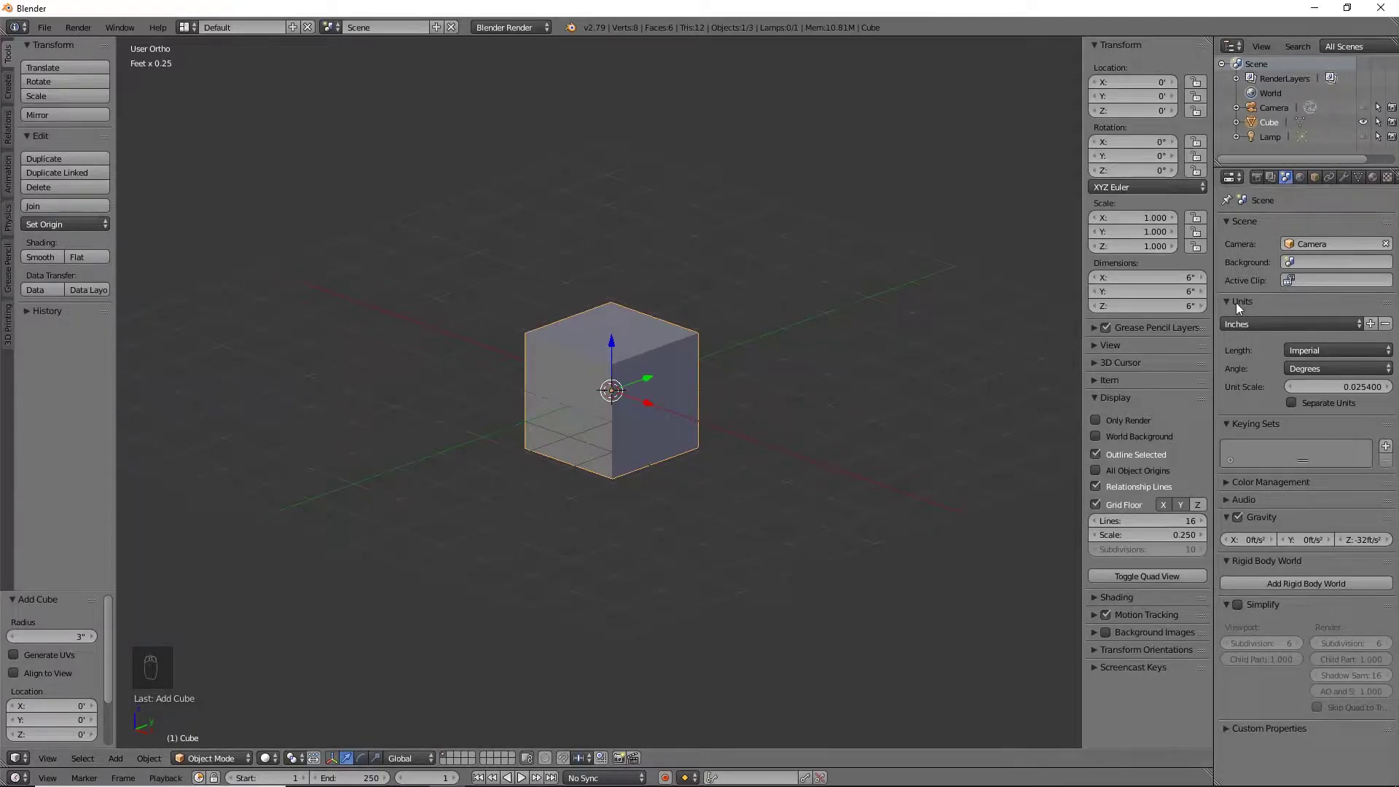
# Set the scene's length unit to Inches in the Units panel
pyautogui.click(1261, 325)
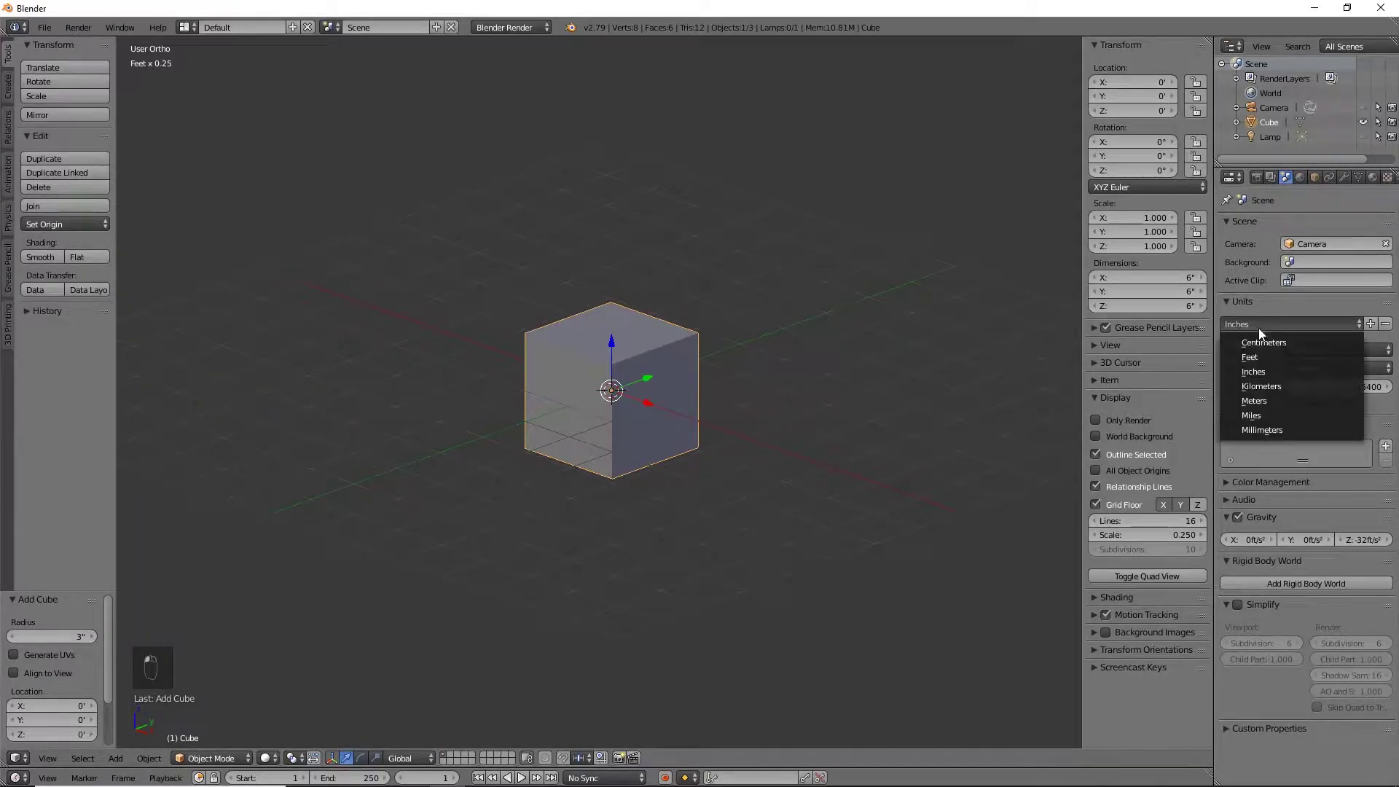
pyautogui.click(1255, 373)
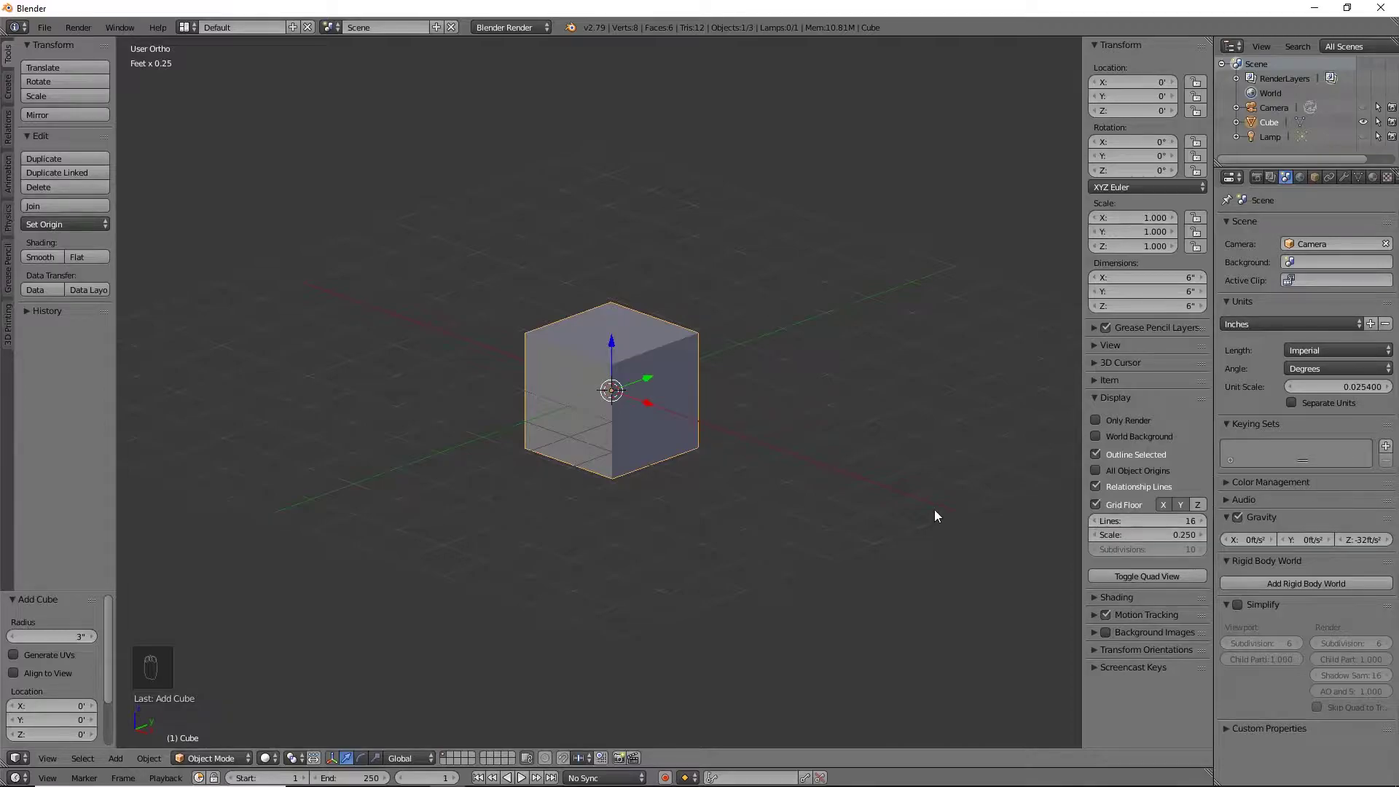
# Delete the default cube, add a UV sphere at the origin, and hide the sidebar
pyautogui.press('x')
pyautogui.click(610, 374)
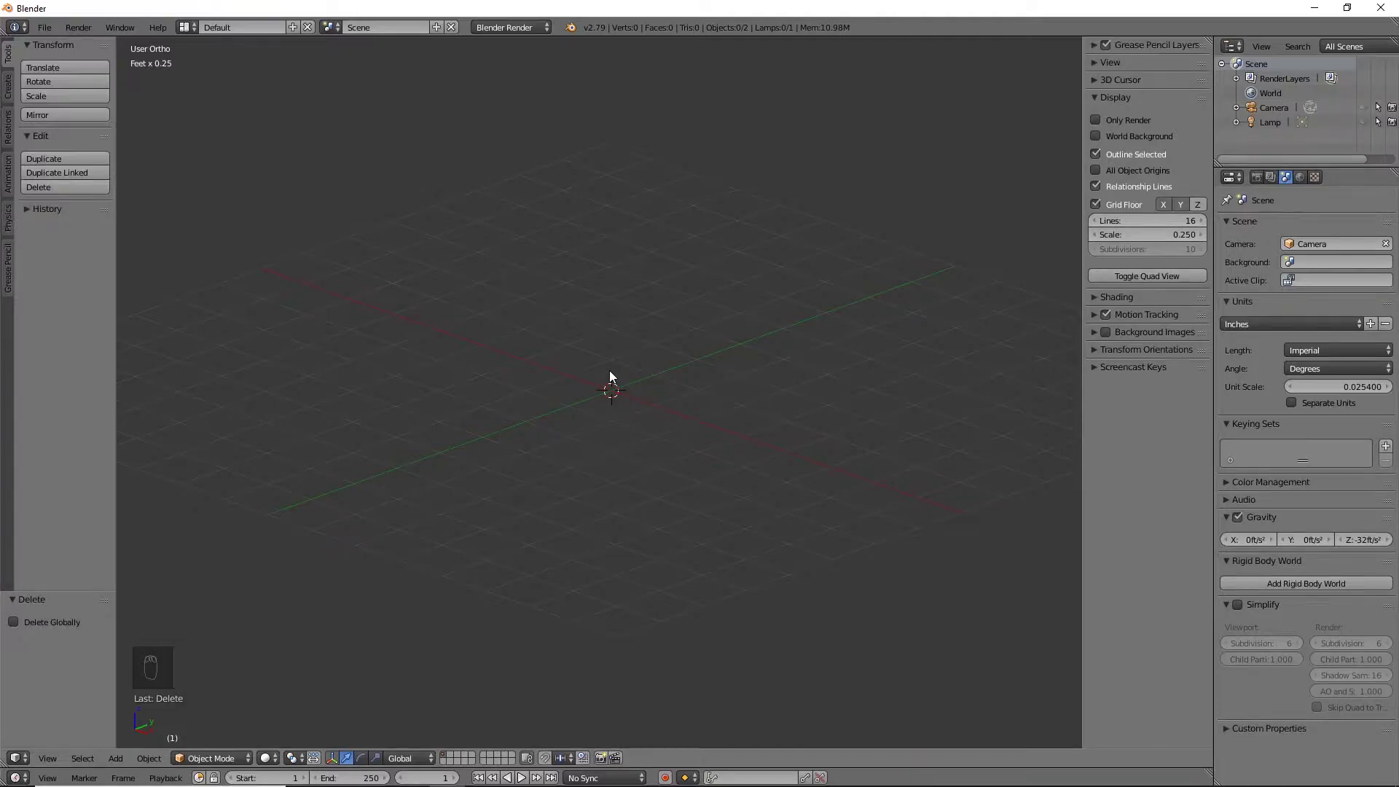
pyautogui.hotkey('shift', 'a')
pyautogui.moveTo(609, 370)
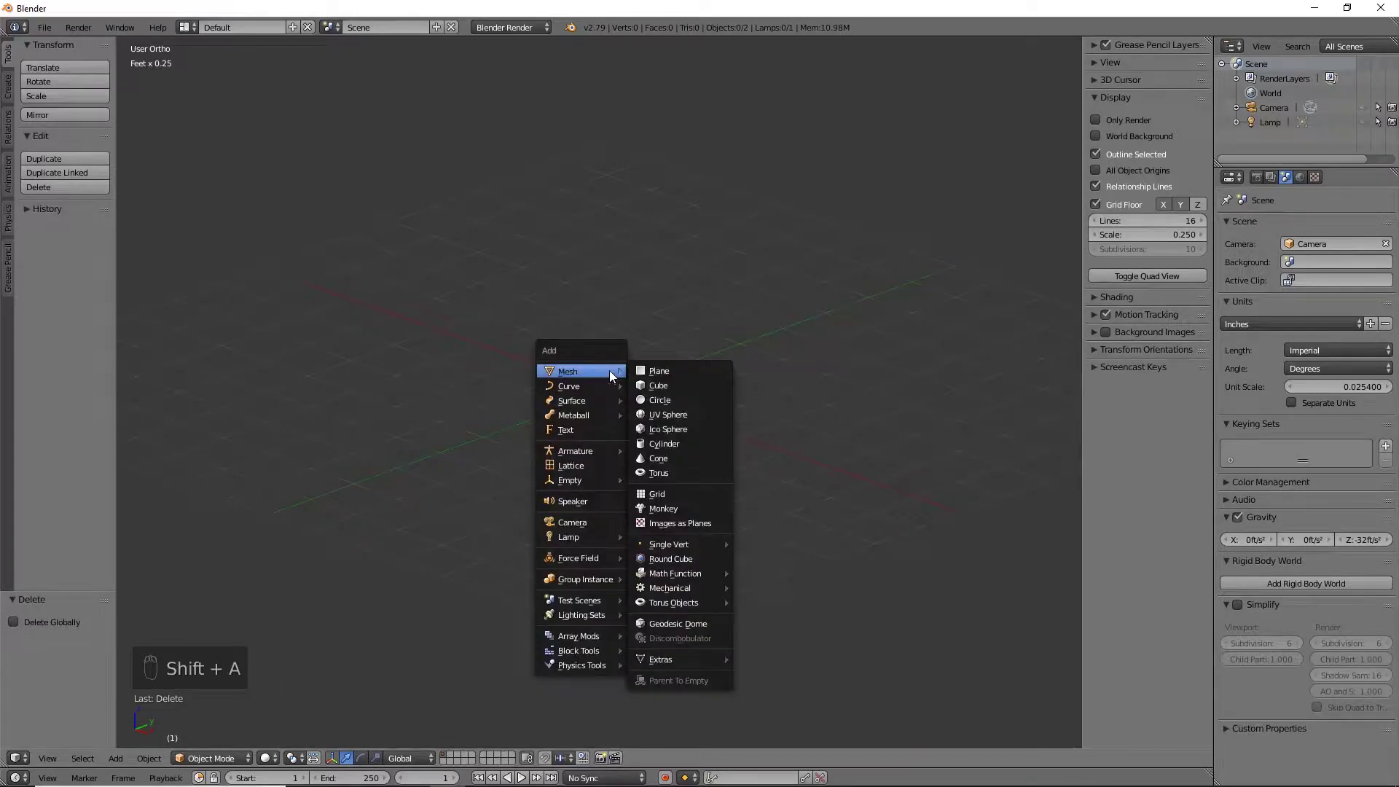
pyautogui.click(690, 411)
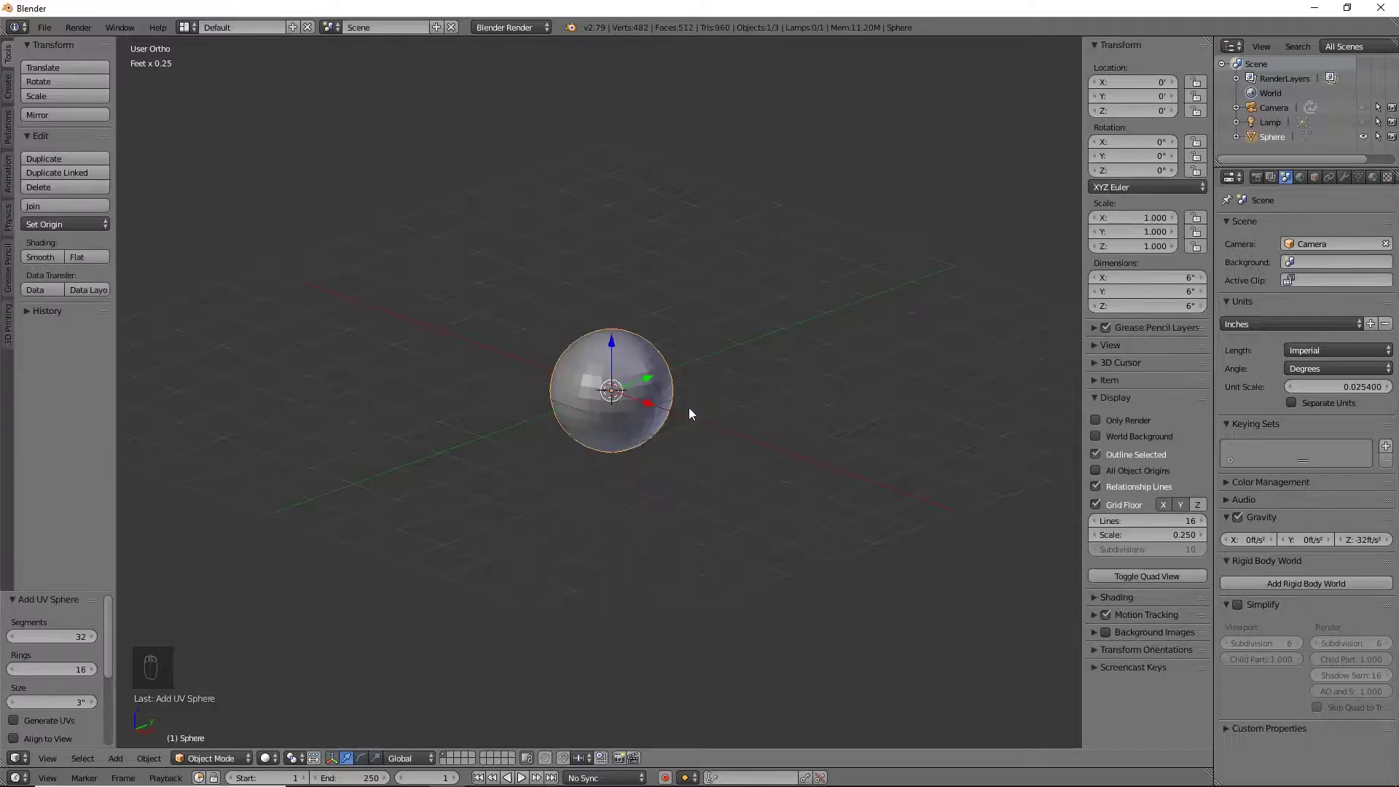
pyautogui.scroll(9, 689, 408)
pyautogui.scroll(-7, 696, 410)
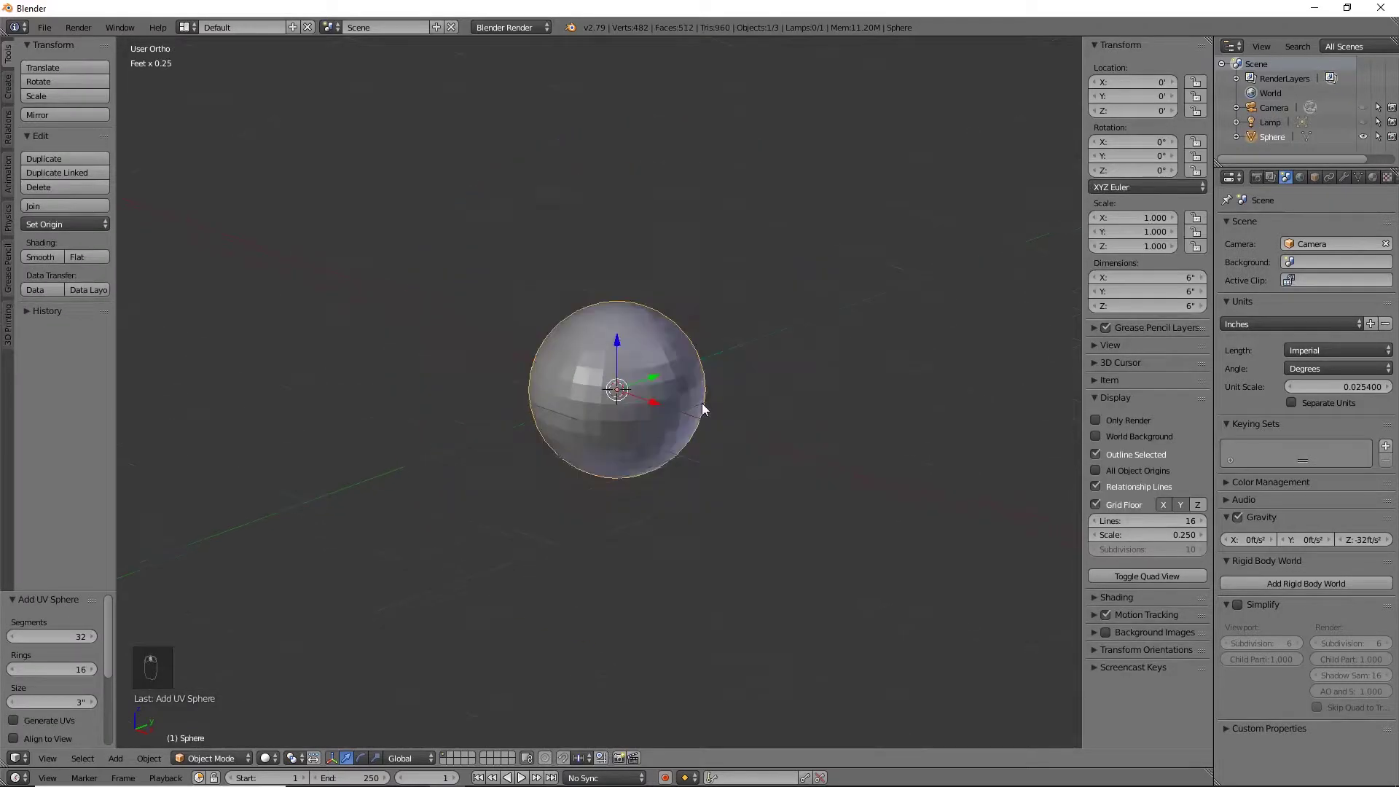
pyautogui.press('n')
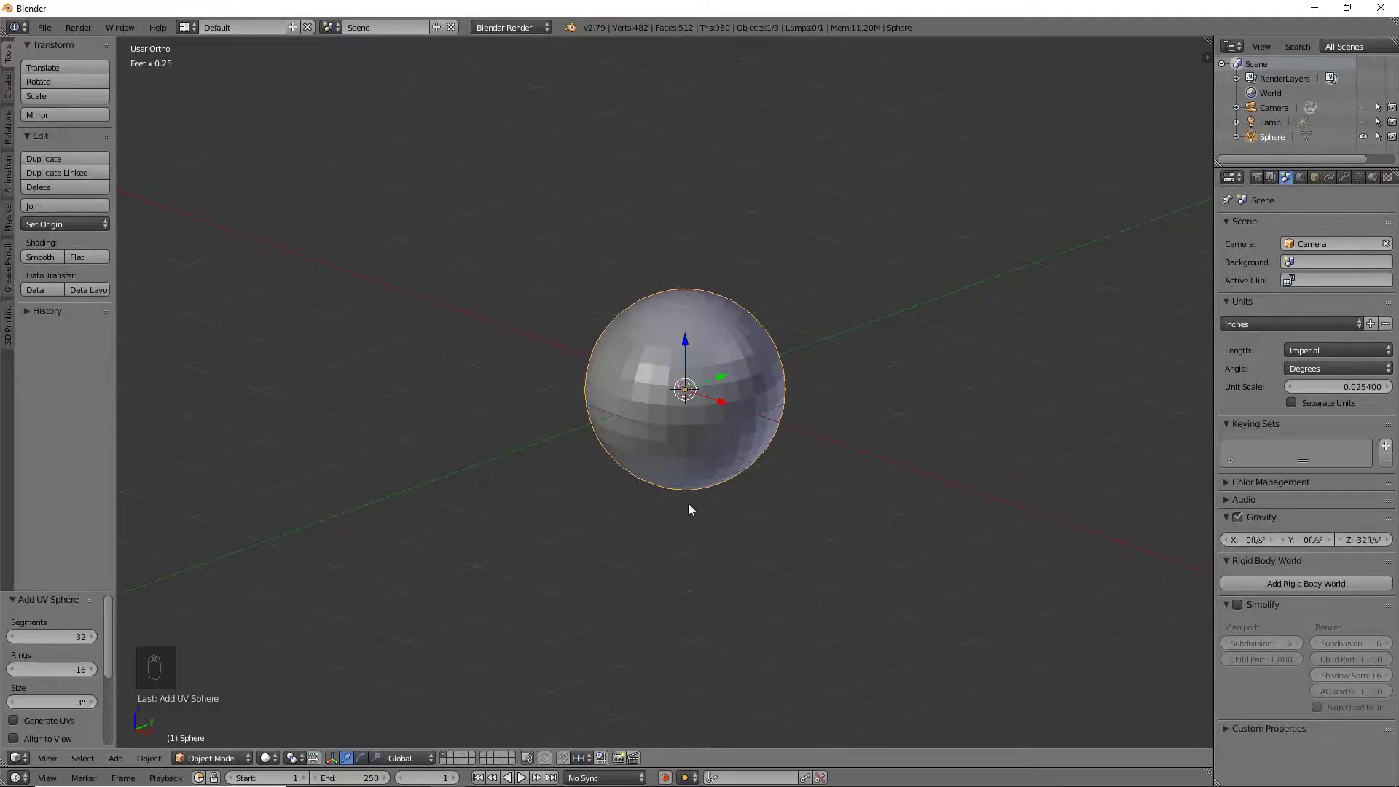
pyautogui.scroll(3, 650, 366)
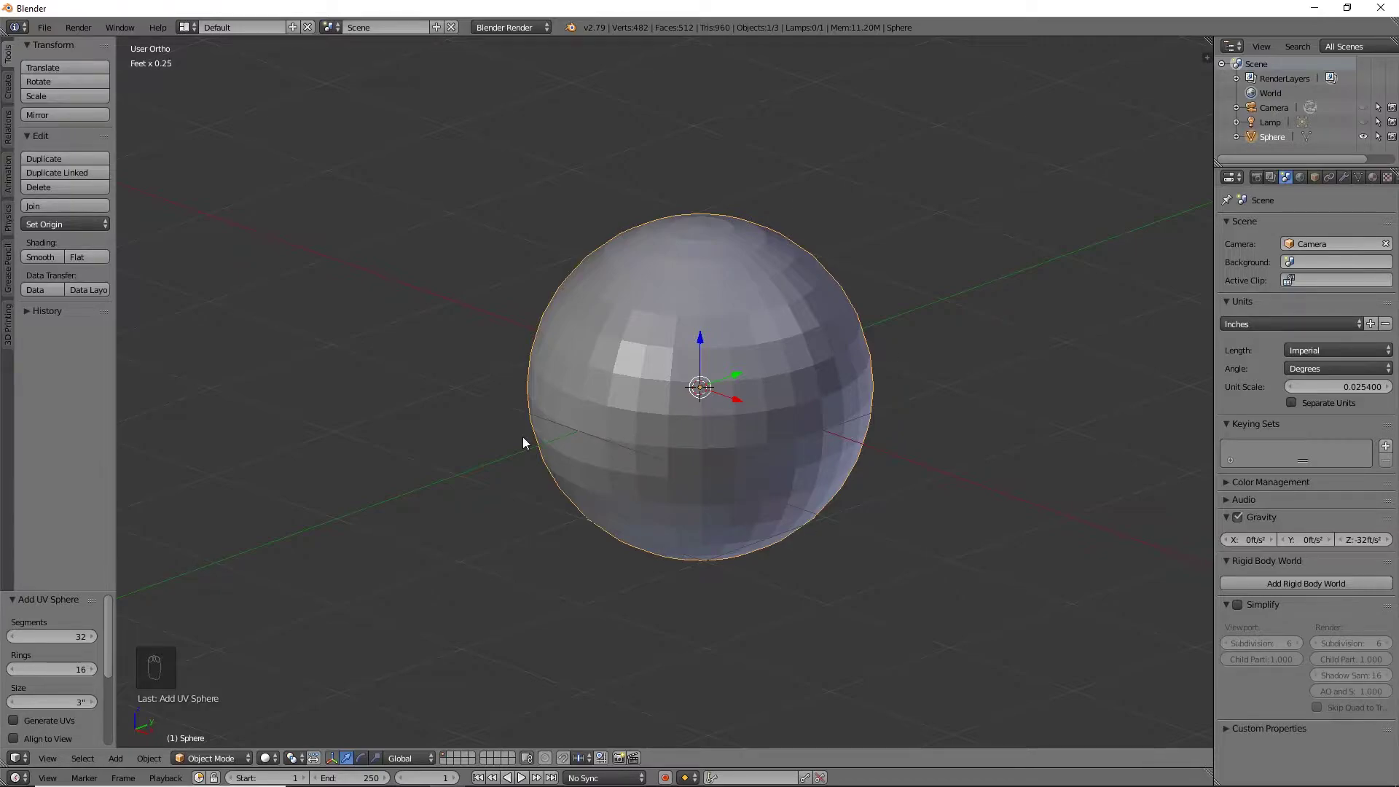
# Switch the sphere into Sculpt Mode and view it from the front
pyautogui.click(230, 759)
pyautogui.click(229, 711)
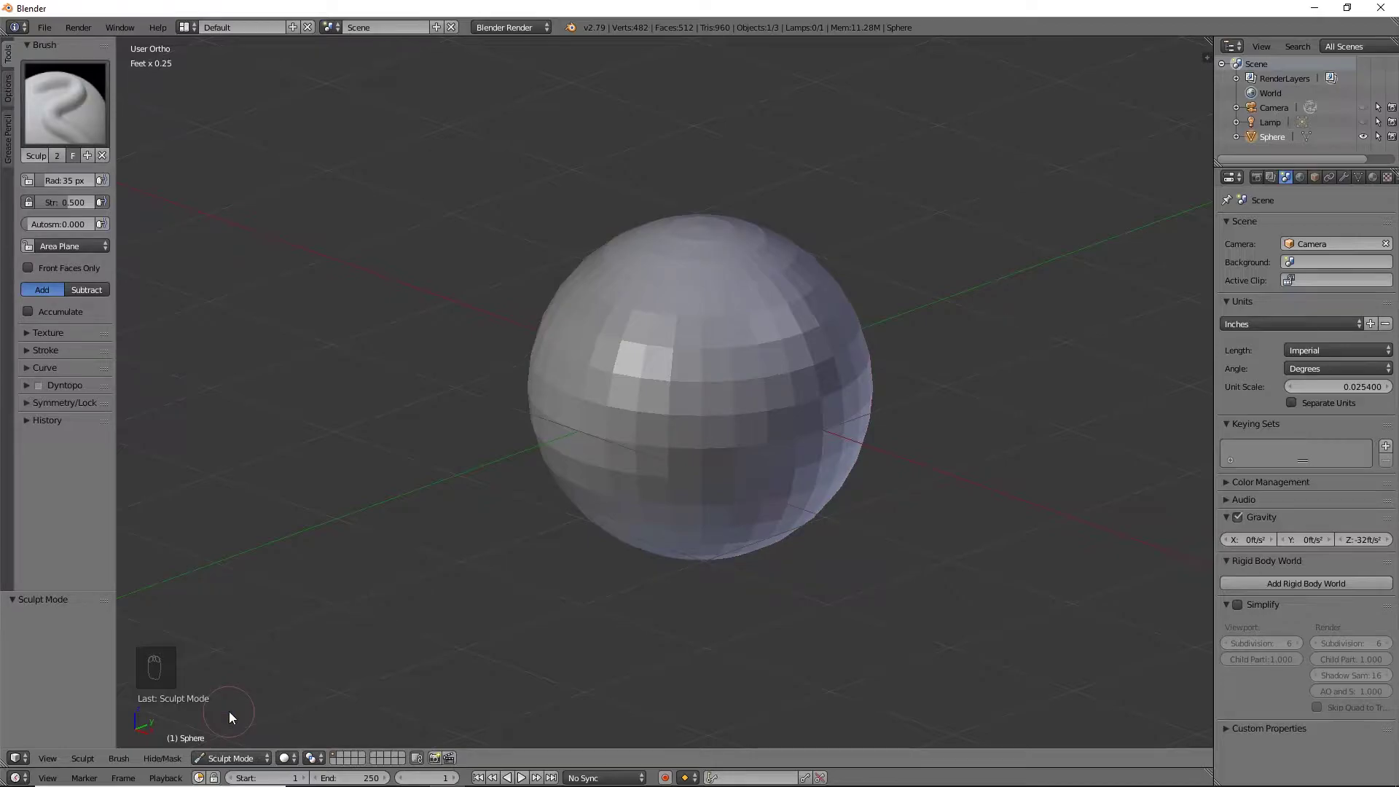
pyautogui.press('KP_1')
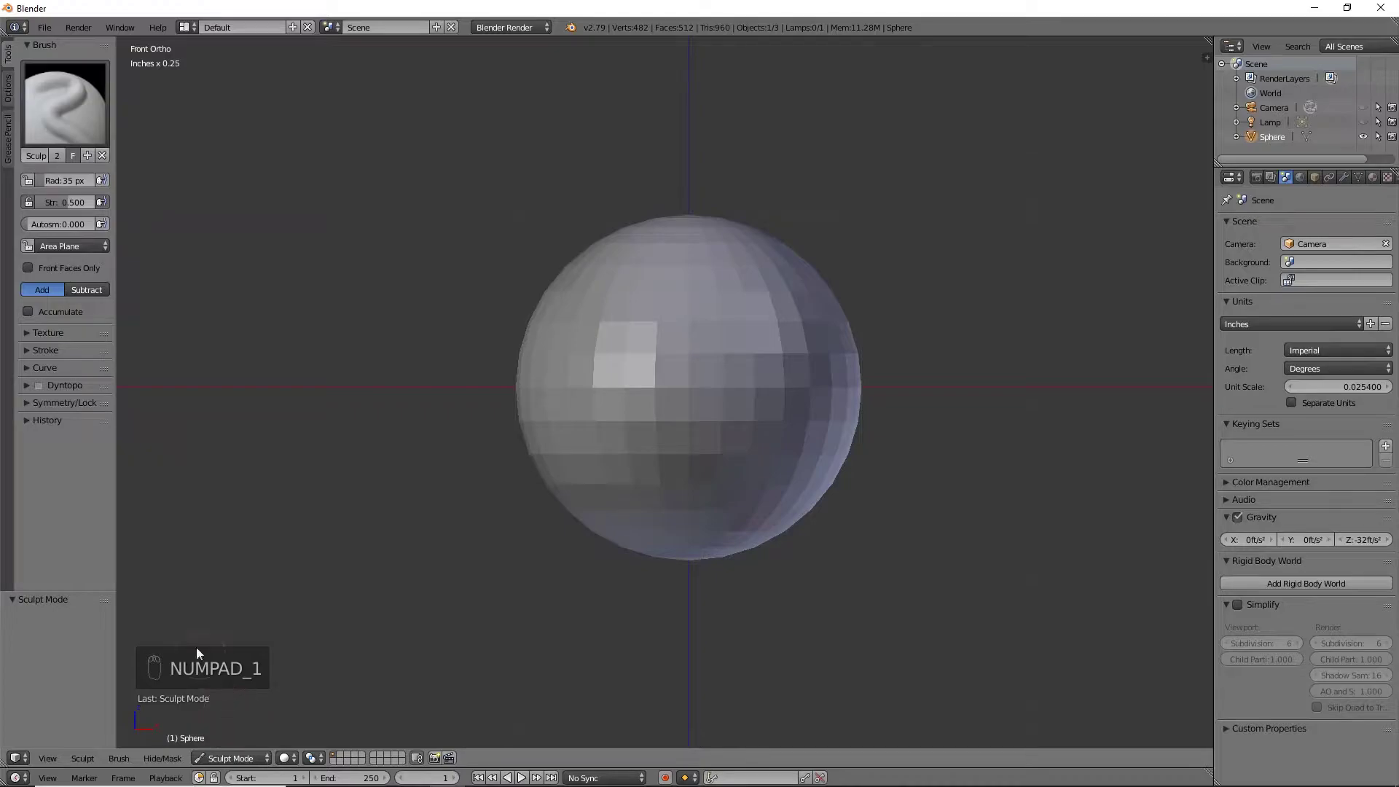
pyautogui.scroll(-3, 422, 379)
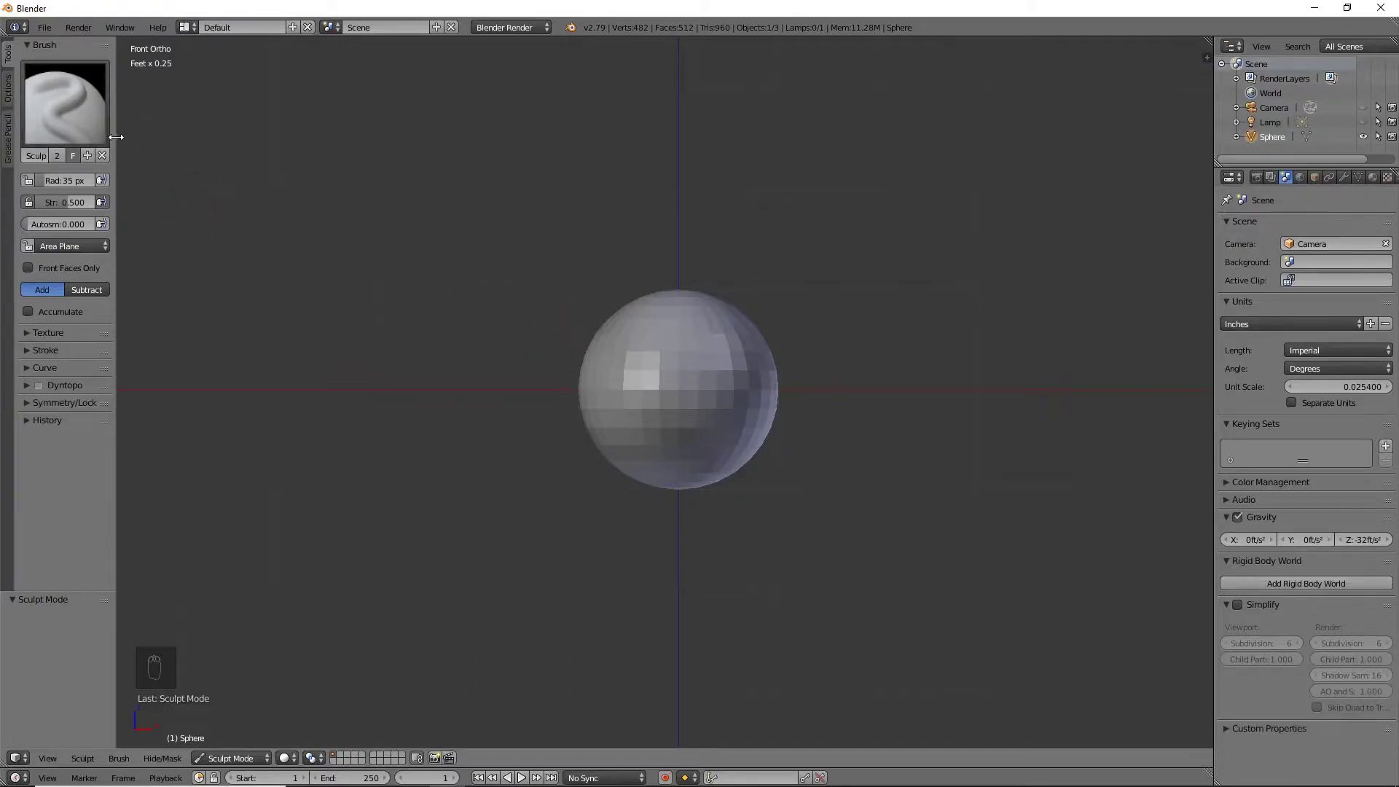
# Widen the Tools shelf to read brush settings and bring up the sculpt brush picker
pyautogui.moveTo(116, 137); pyautogui.dragTo(255, 135)
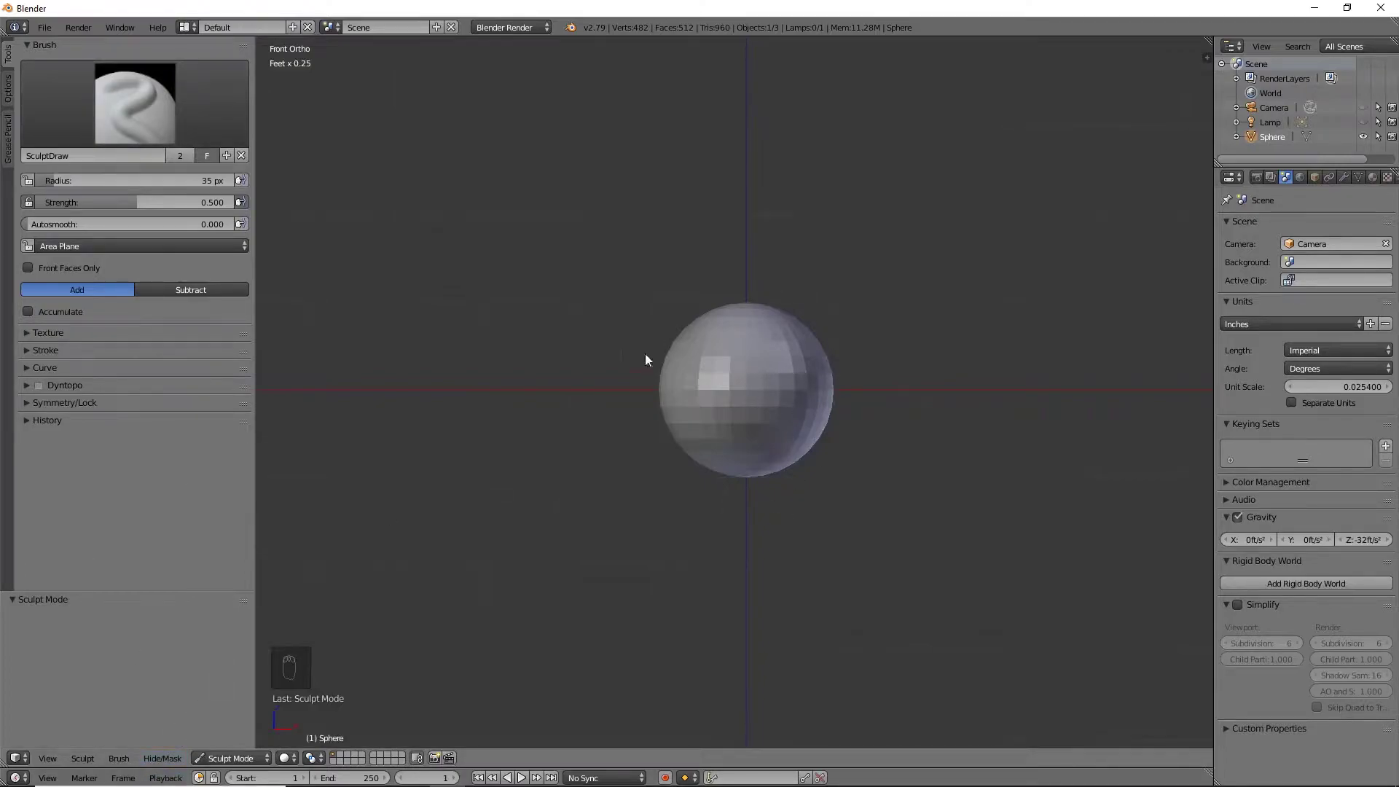
pyautogui.moveTo(624, 411); pyautogui.dragTo(631, 476, button='middle')
pyautogui.scroll(3, 625, 465)
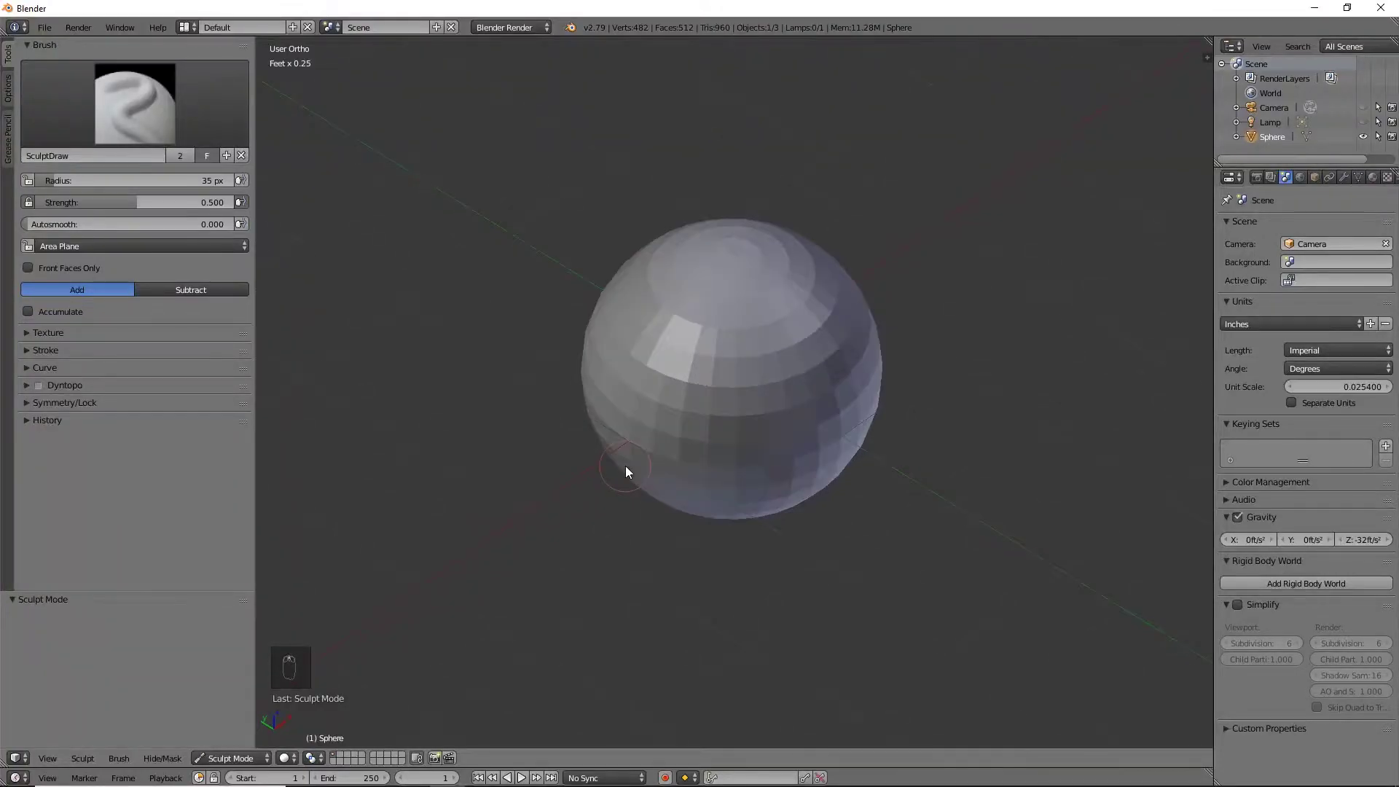
pyautogui.click(135, 102)
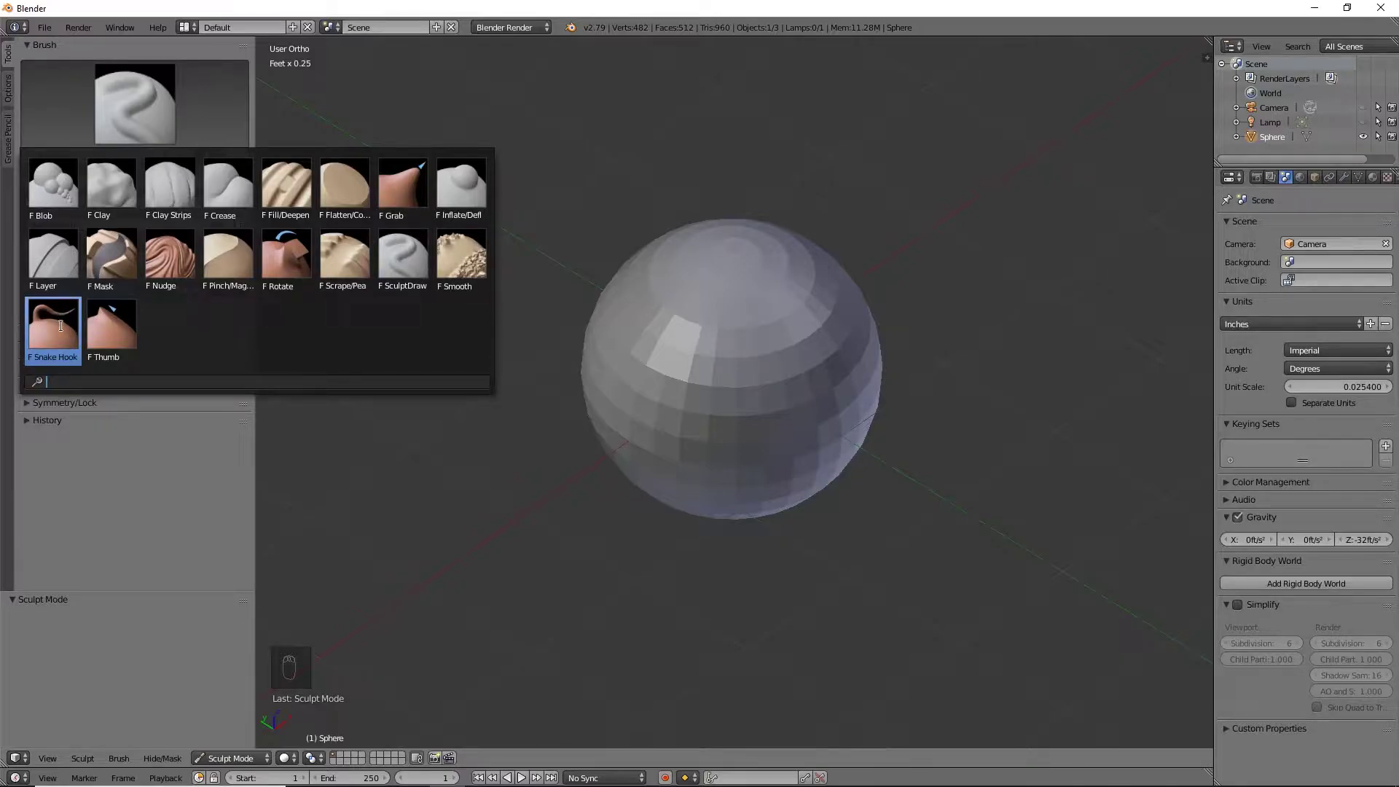
# Choose the SculptDraw brush and enable Dyntopo, checking the Dyntopo and Symmetry/Lock panels
pyautogui.click(403, 258)
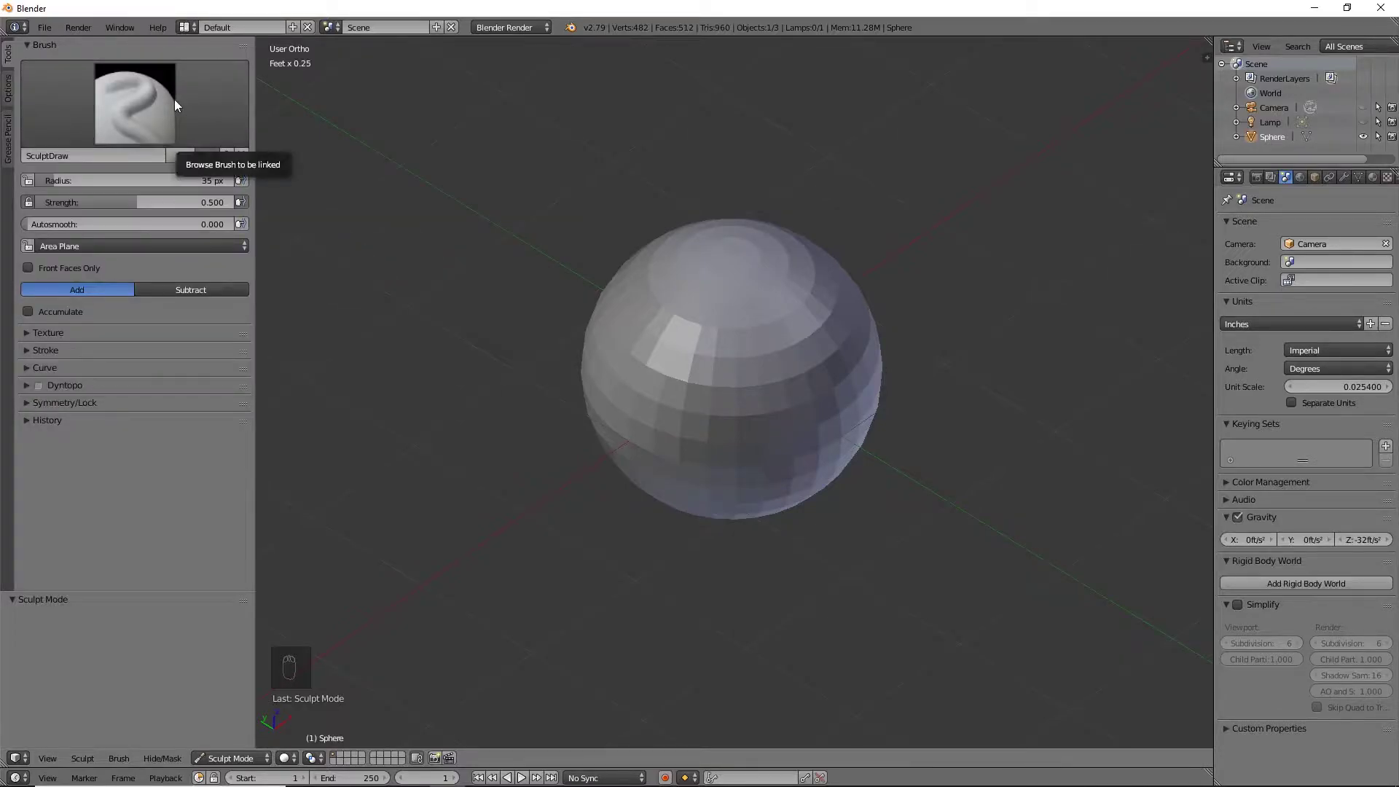
pyautogui.click(38, 386)
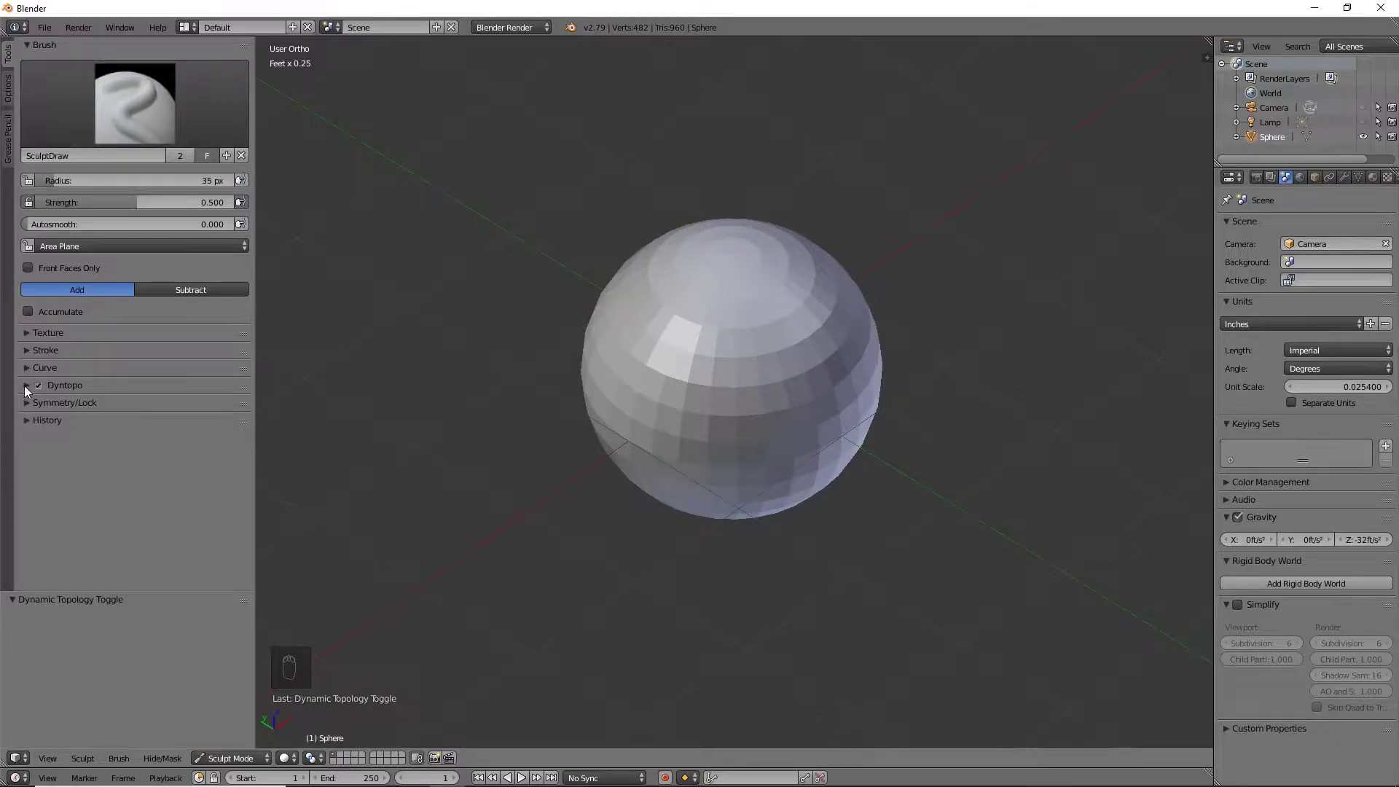
pyautogui.click(25, 385)
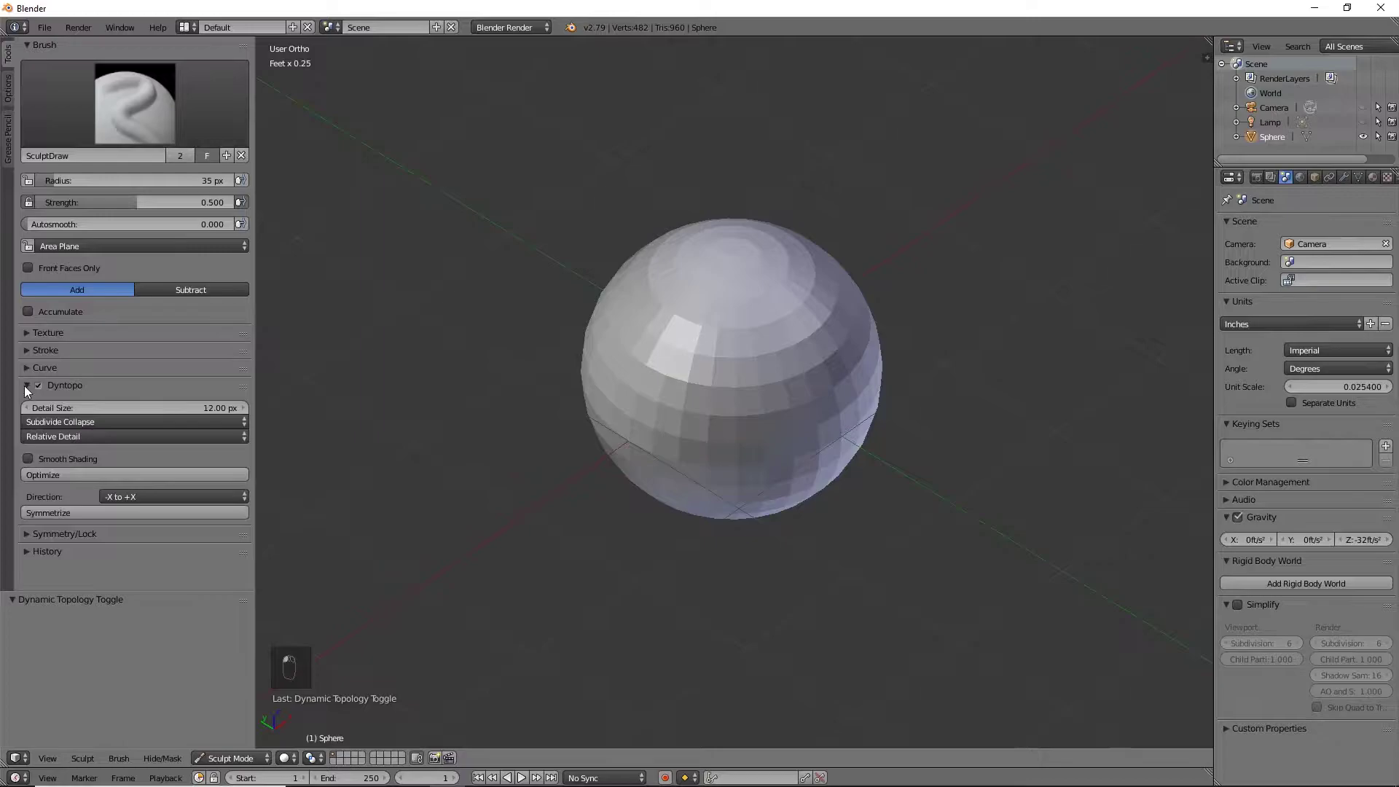
pyautogui.click(26, 384)
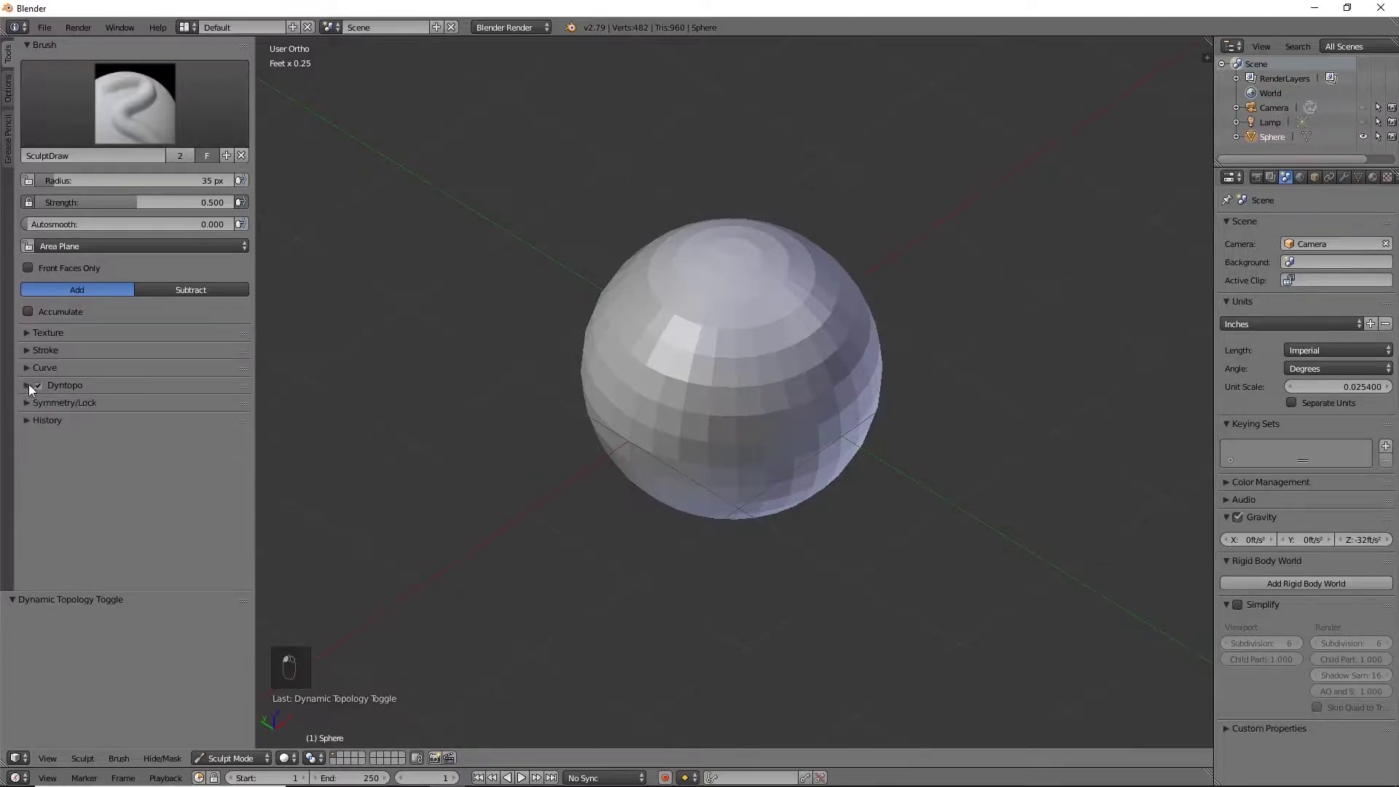
pyautogui.click(26, 404)
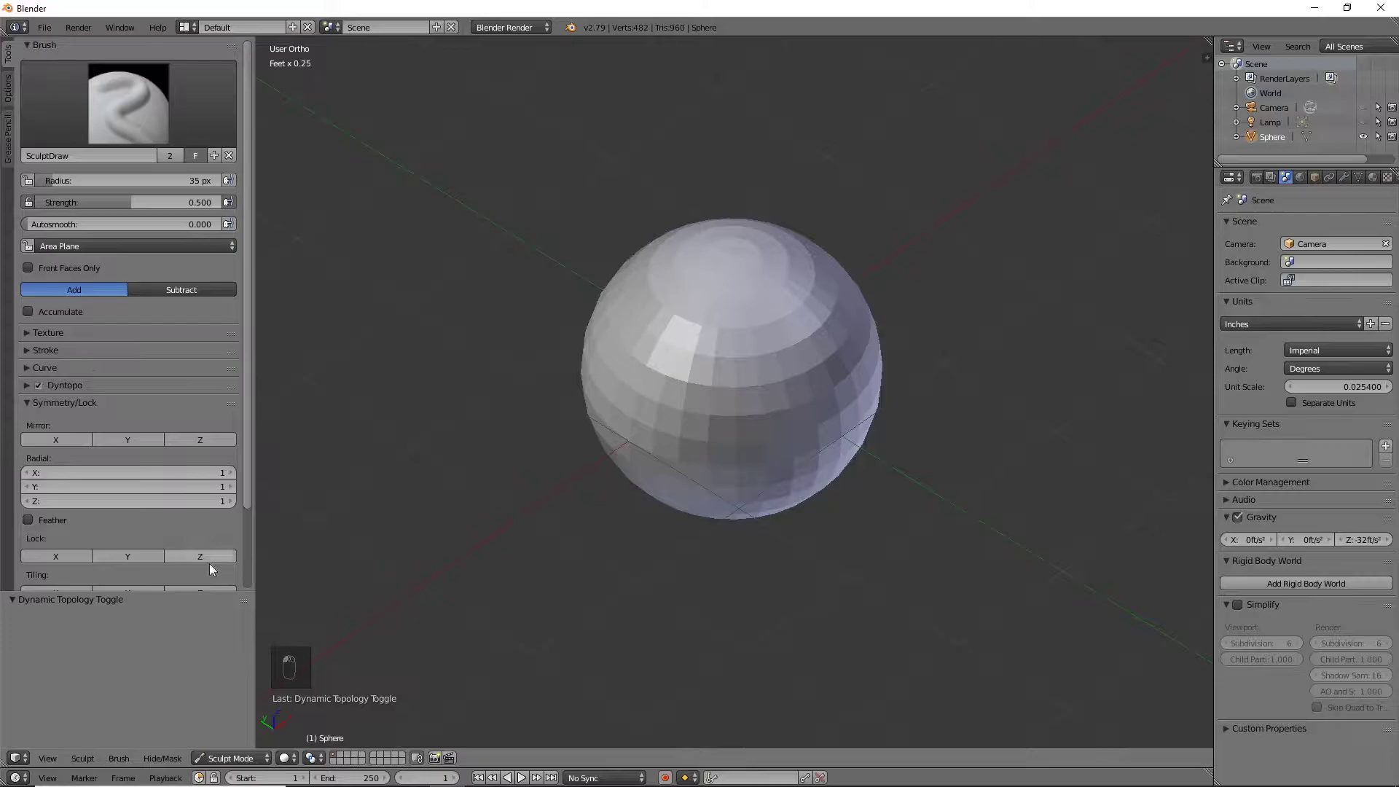
pyautogui.click(22, 404)
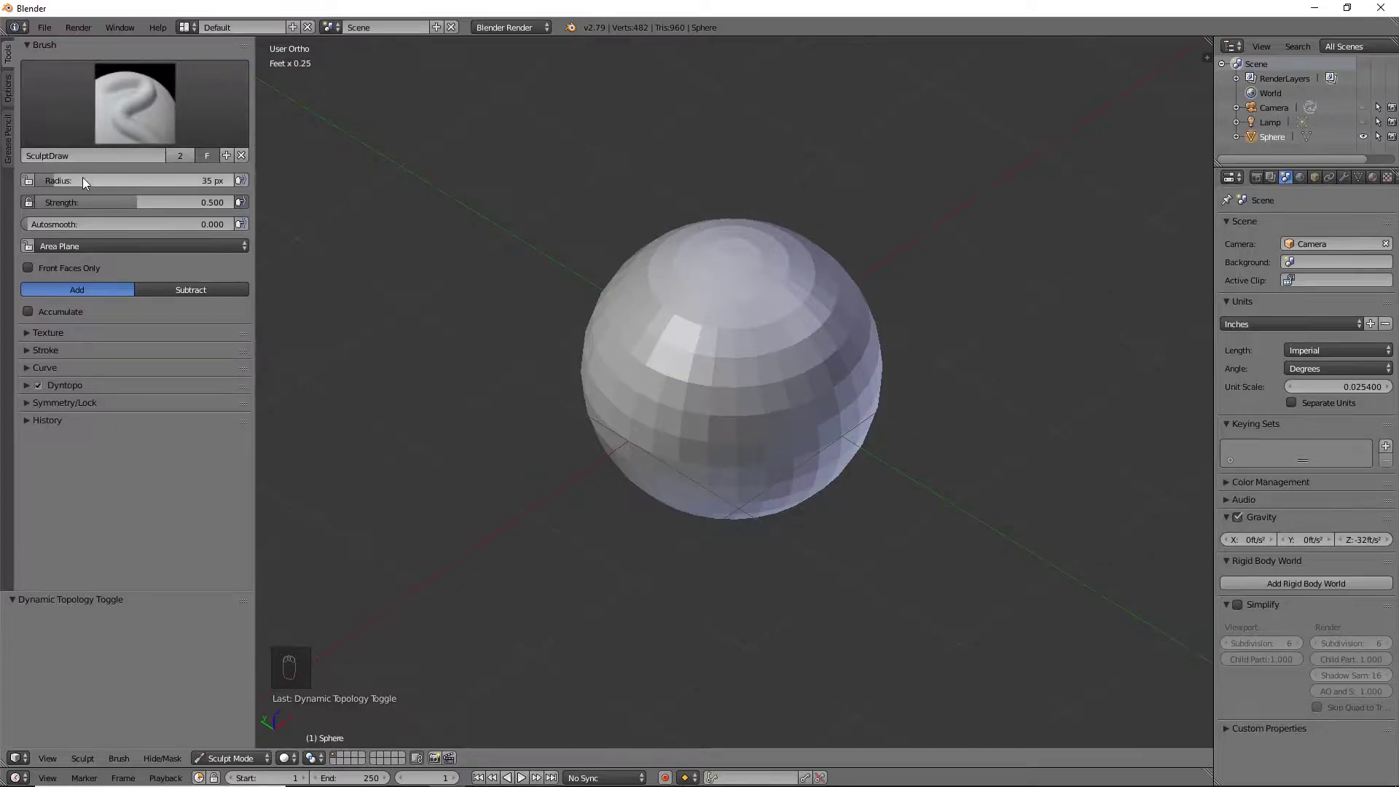
# Adjust the SculptDraw brush radius, settling on 41 px
pyautogui.moveTo(57, 185); pyautogui.dragTo(114, 180)
pyautogui.moveTo(120, 177); pyautogui.dragTo(73, 181)
pyautogui.moveTo(732, 390); pyautogui.dragTo(668, 330, button='middle')
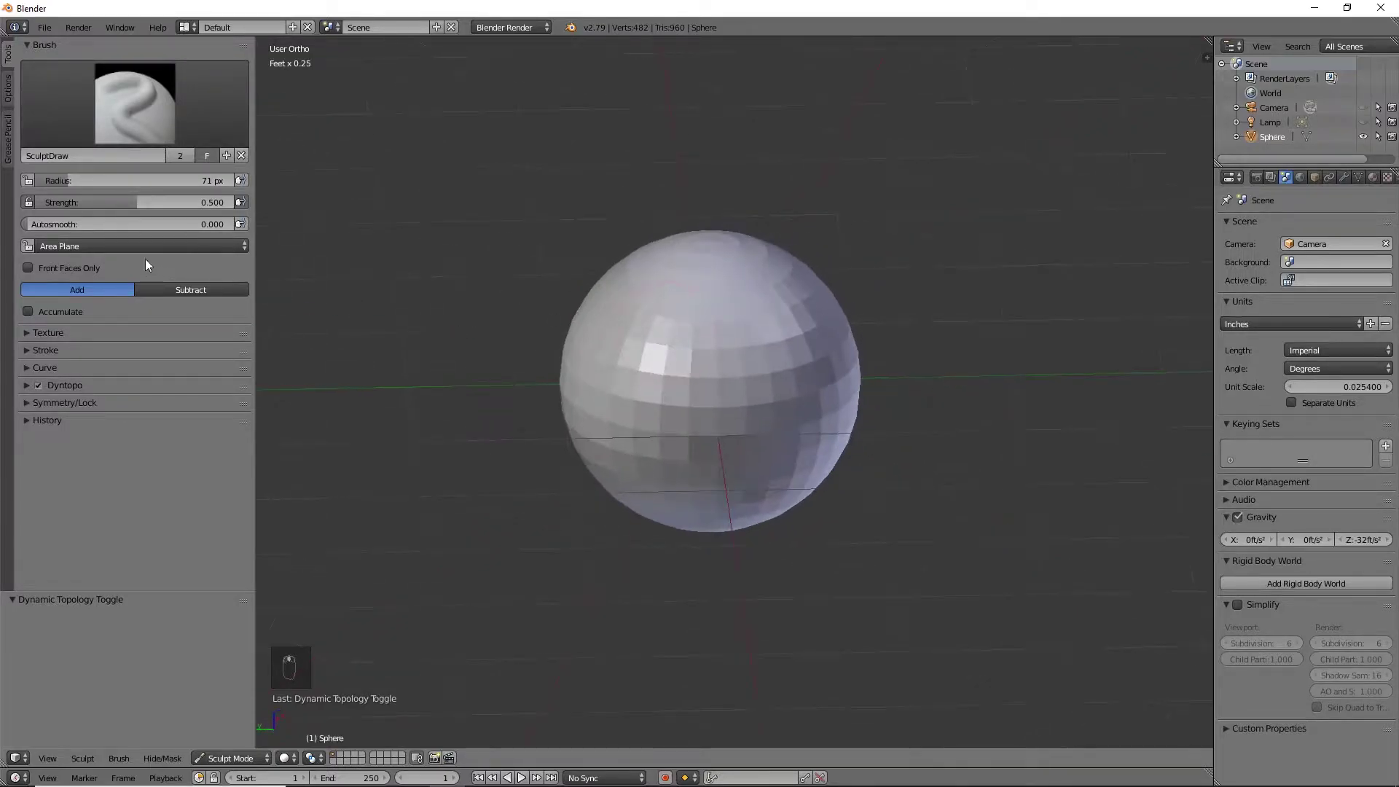
pyautogui.moveTo(68, 173); pyautogui.dragTo(56, 175)
pyautogui.scroll(8, 674, 356)
pyautogui.scroll(-7, 675, 355)
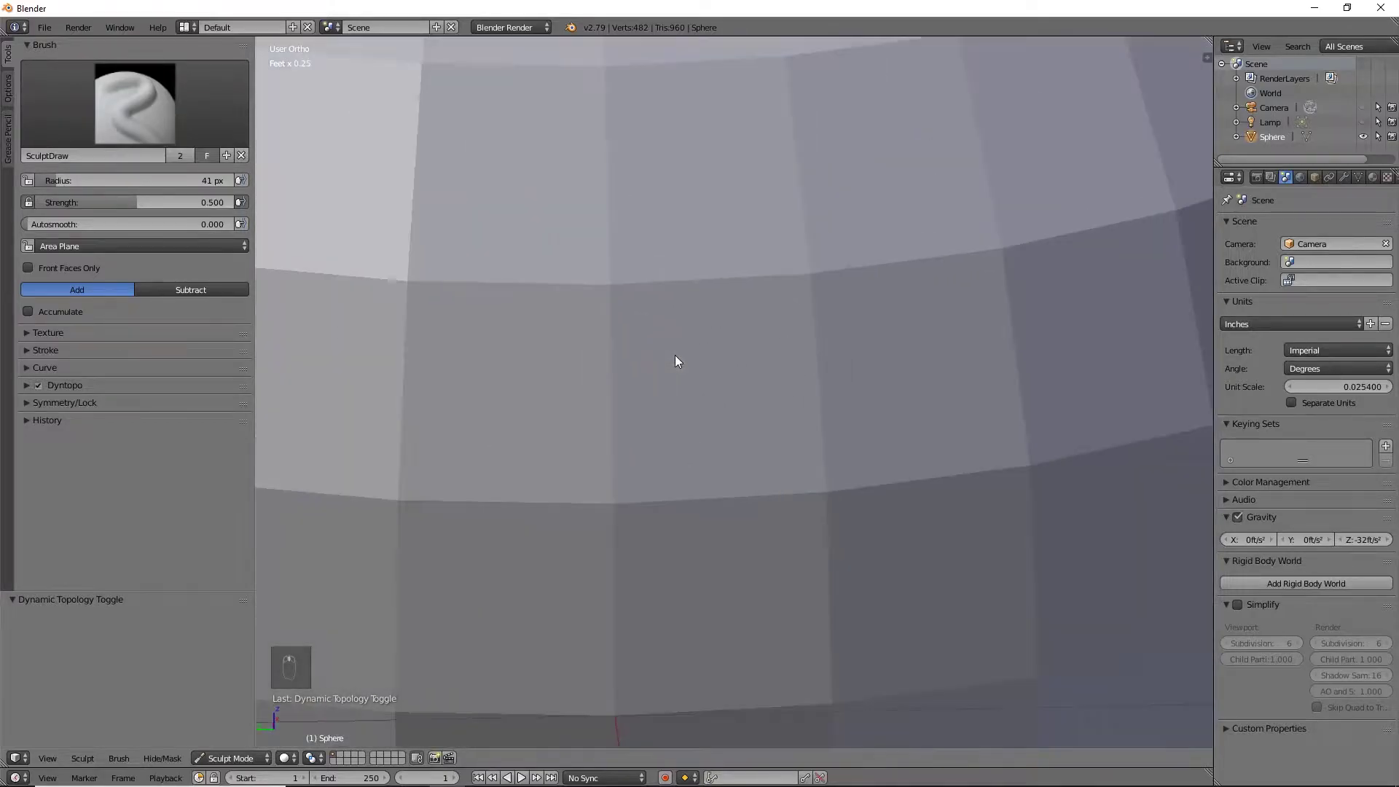
pyautogui.scroll(5, 675, 355)
pyautogui.scroll(-6, 675, 356)
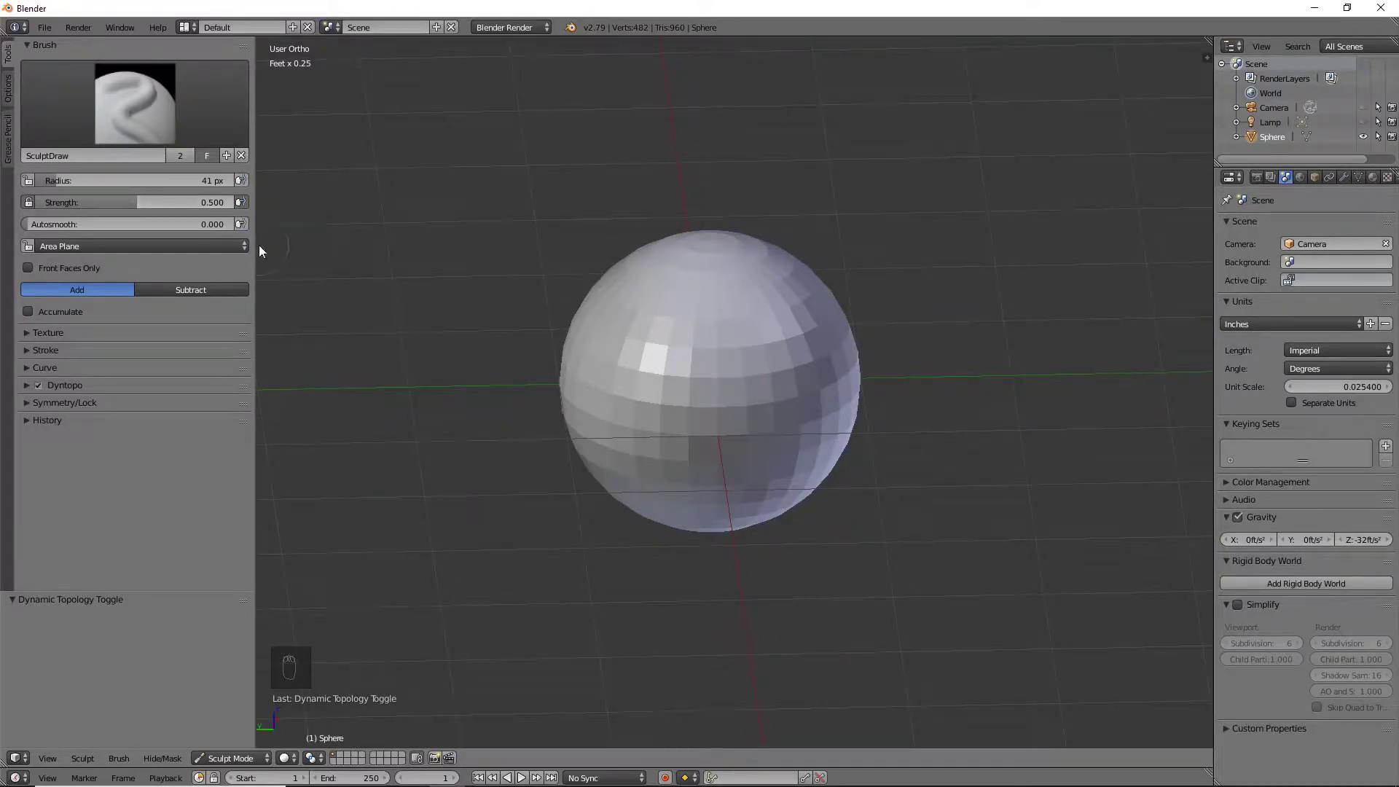
# Narrow the Tools shelf and frame the sphere in a front orthographic view
pyautogui.moveTo(255, 245); pyautogui.dragTo(207, 245)
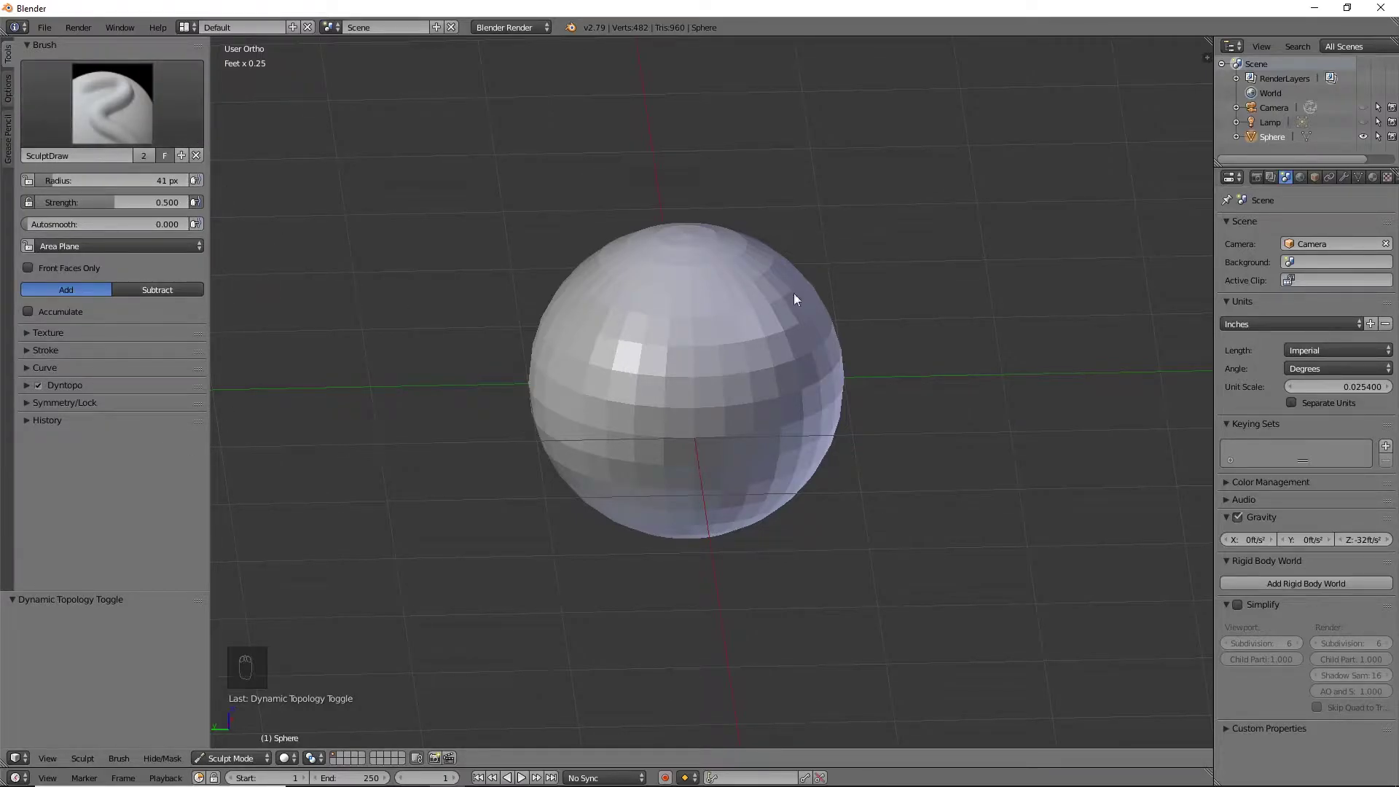
pyautogui.press('KP_1')
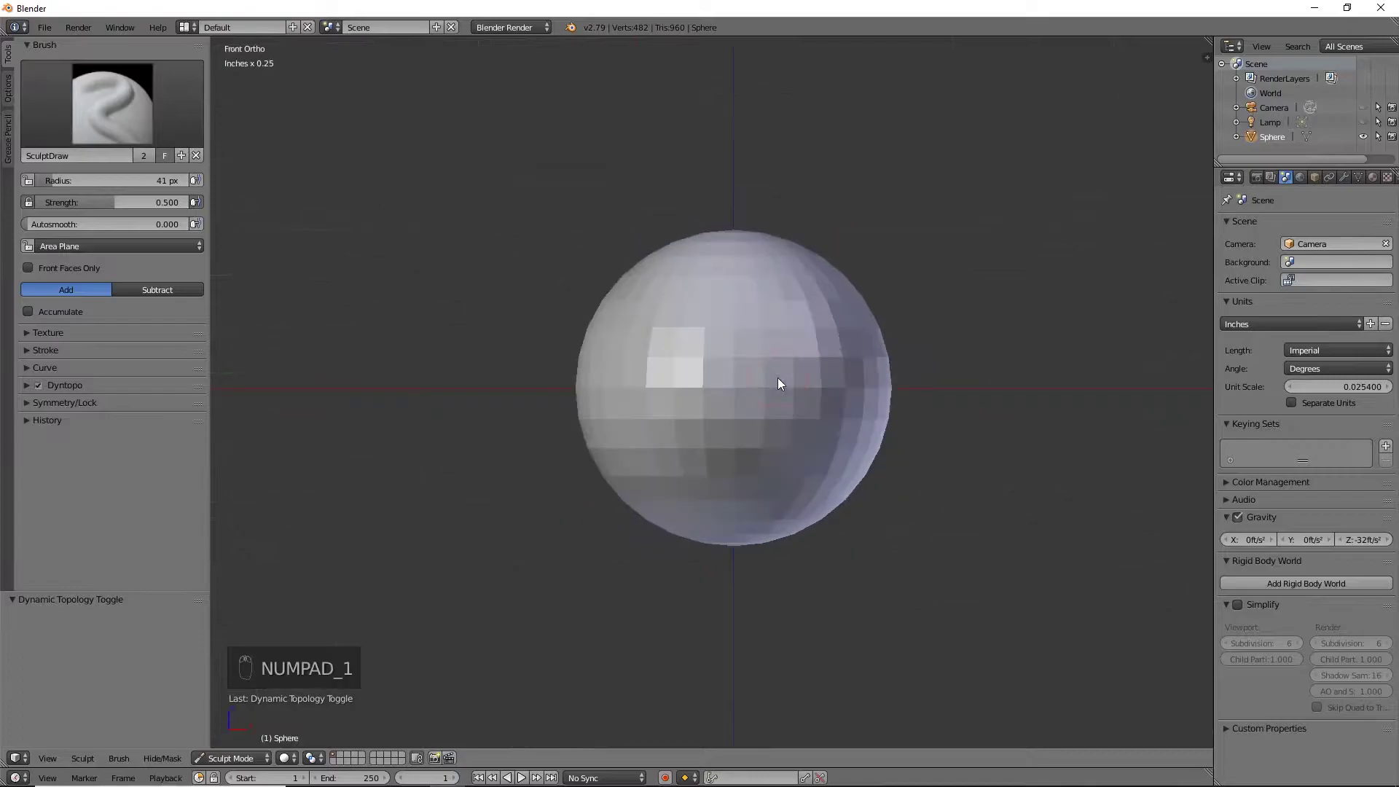
pyautogui.press('KP_5')
pyautogui.press('KP_5')
pyautogui.scroll(2, 774, 375)
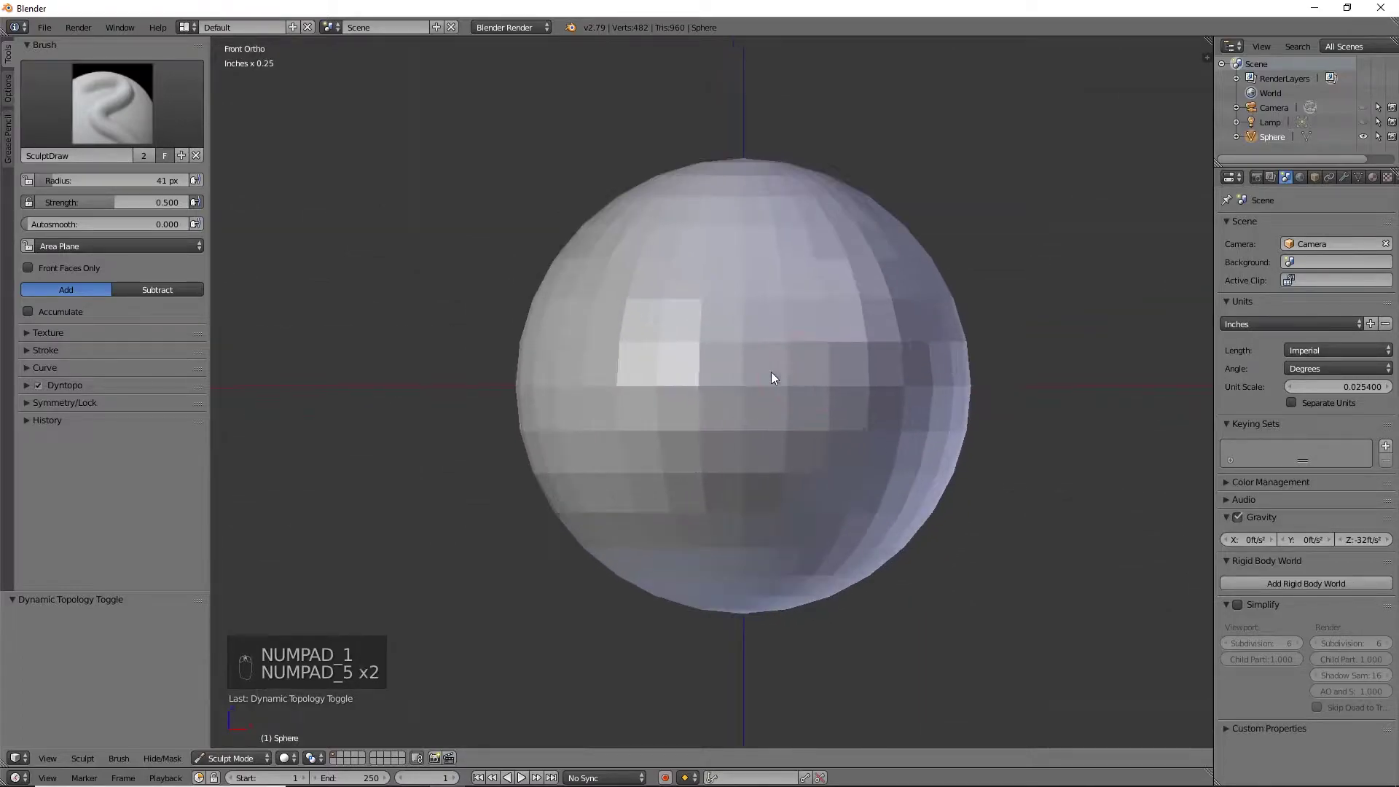
pyautogui.keyDown('shift'); pyautogui.moveTo(785, 281); pyautogui.dragTo(720, 383, button='middle'); pyautogui.keyUp('shift')
pyautogui.scroll(-5, 715, 353)
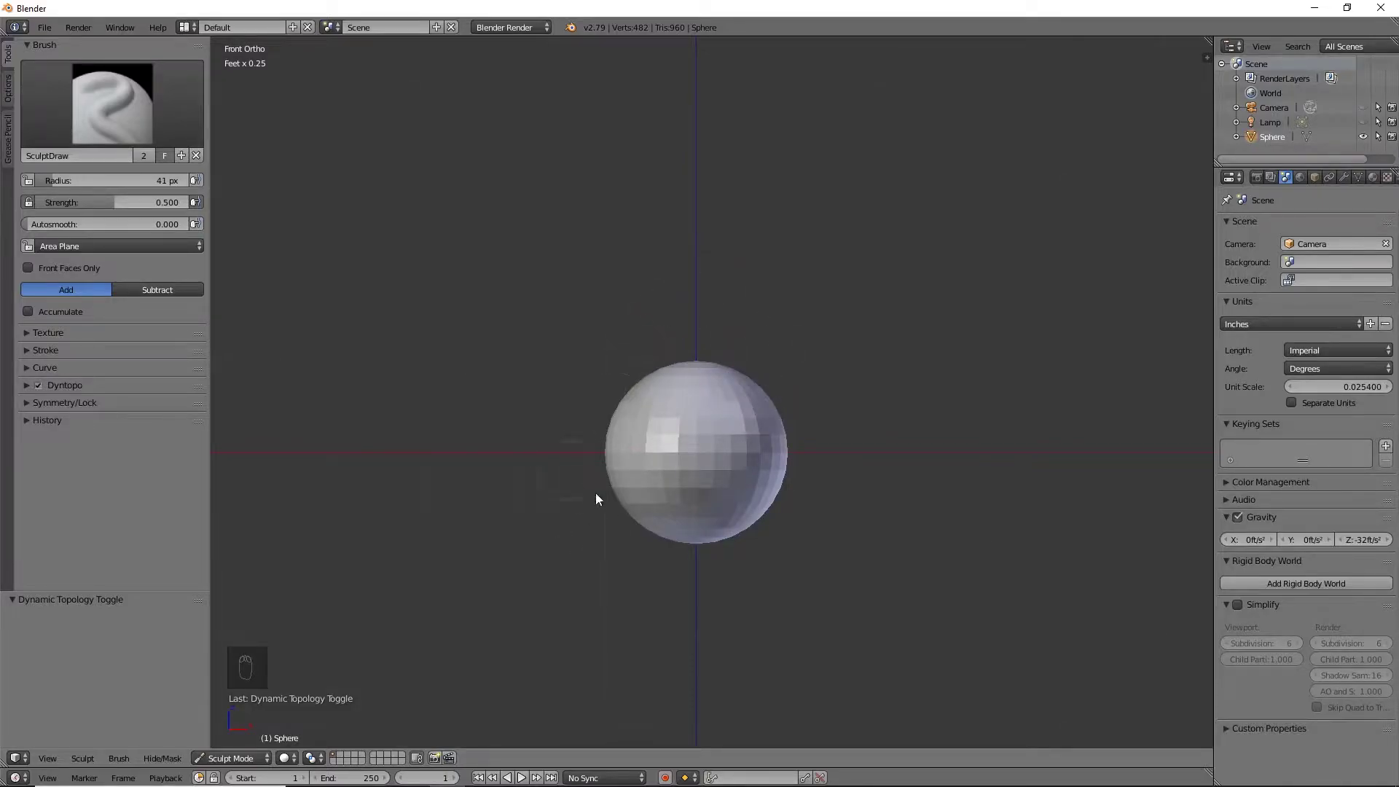
pyautogui.click(111, 102)
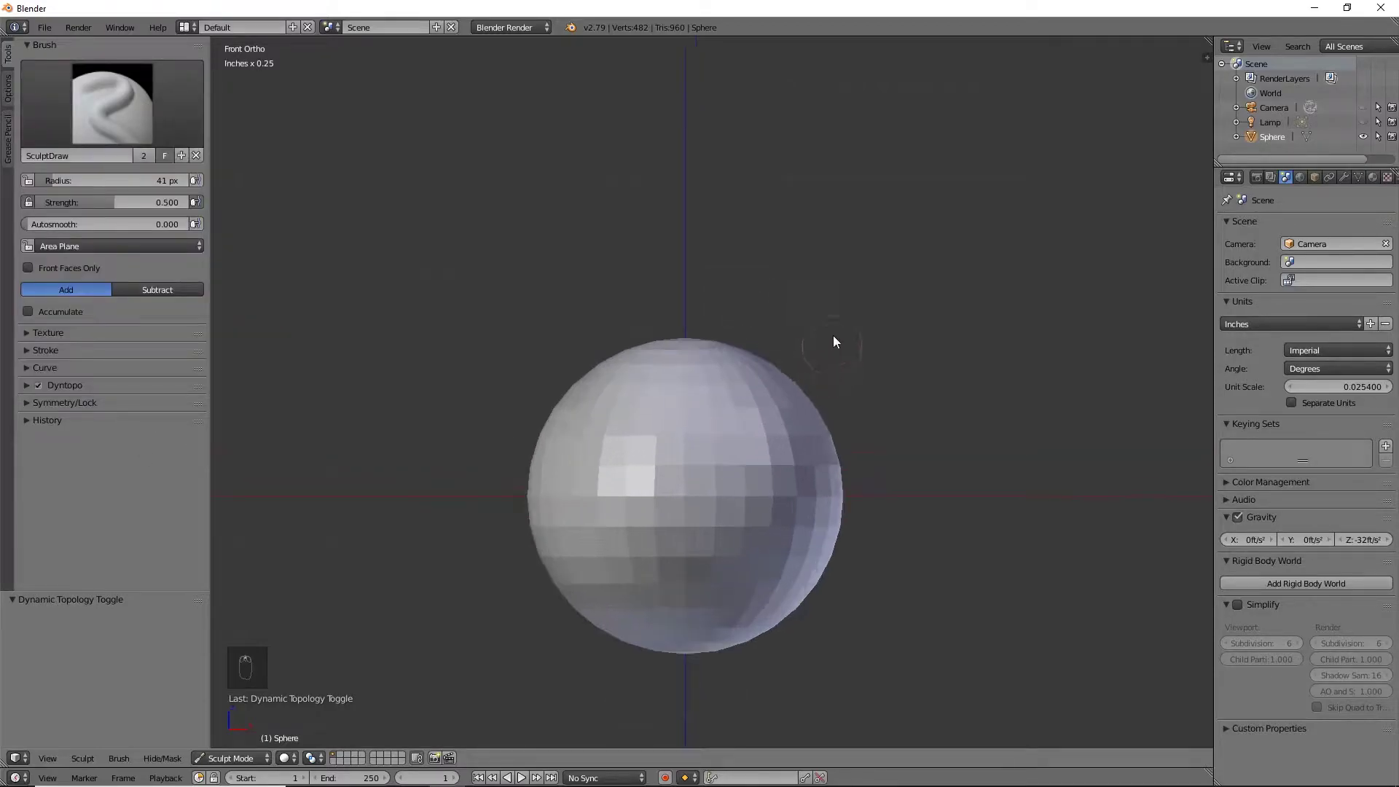
# Reframe the sphere, stroke its top, and select the Snake Hook brush
pyautogui.keyDown('shift'); pyautogui.moveTo(834, 337); pyautogui.dragTo(768, 443, button='middle'); pyautogui.keyUp('shift')
pyautogui.scroll(2, 724, 334)
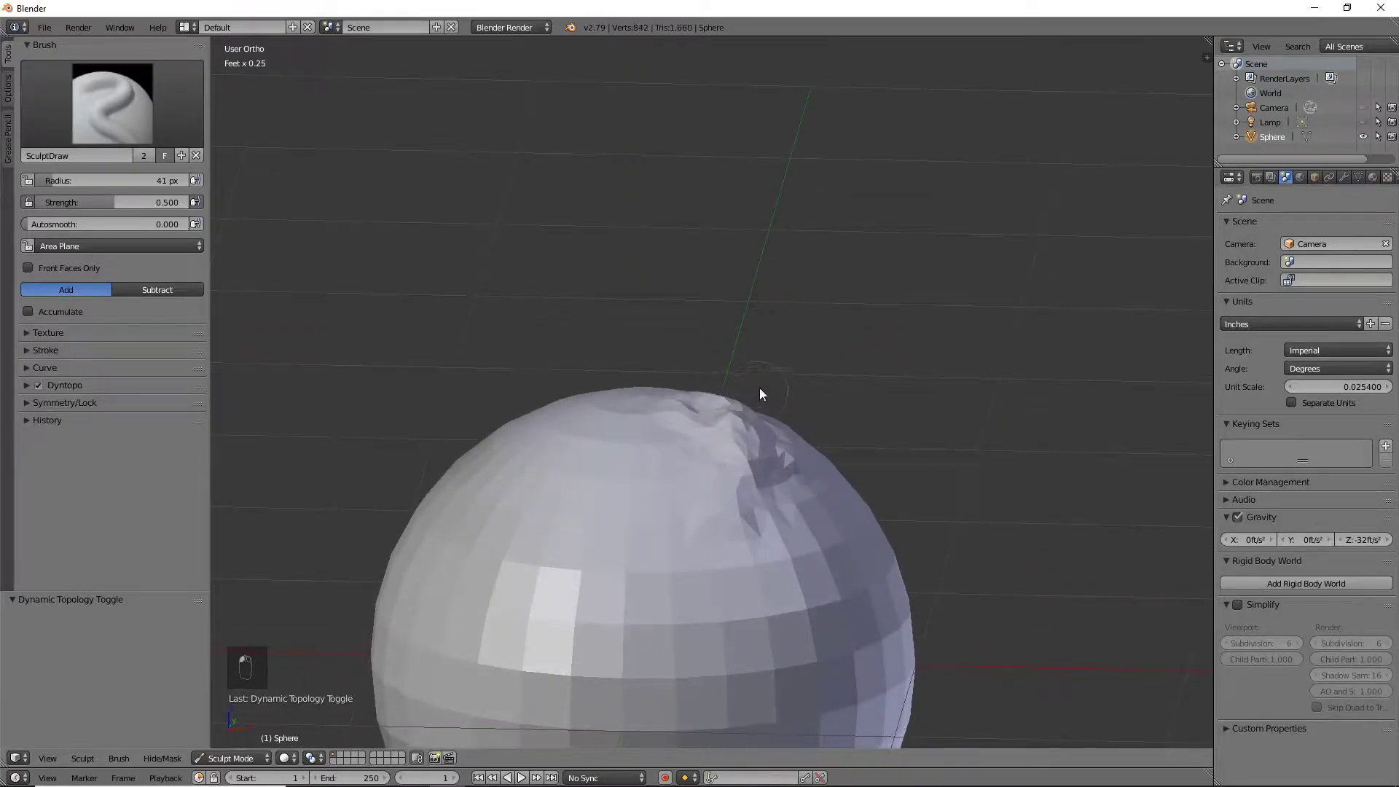
pyautogui.moveTo(760, 394); pyautogui.dragTo(683, 422)
pyautogui.click(112, 103)
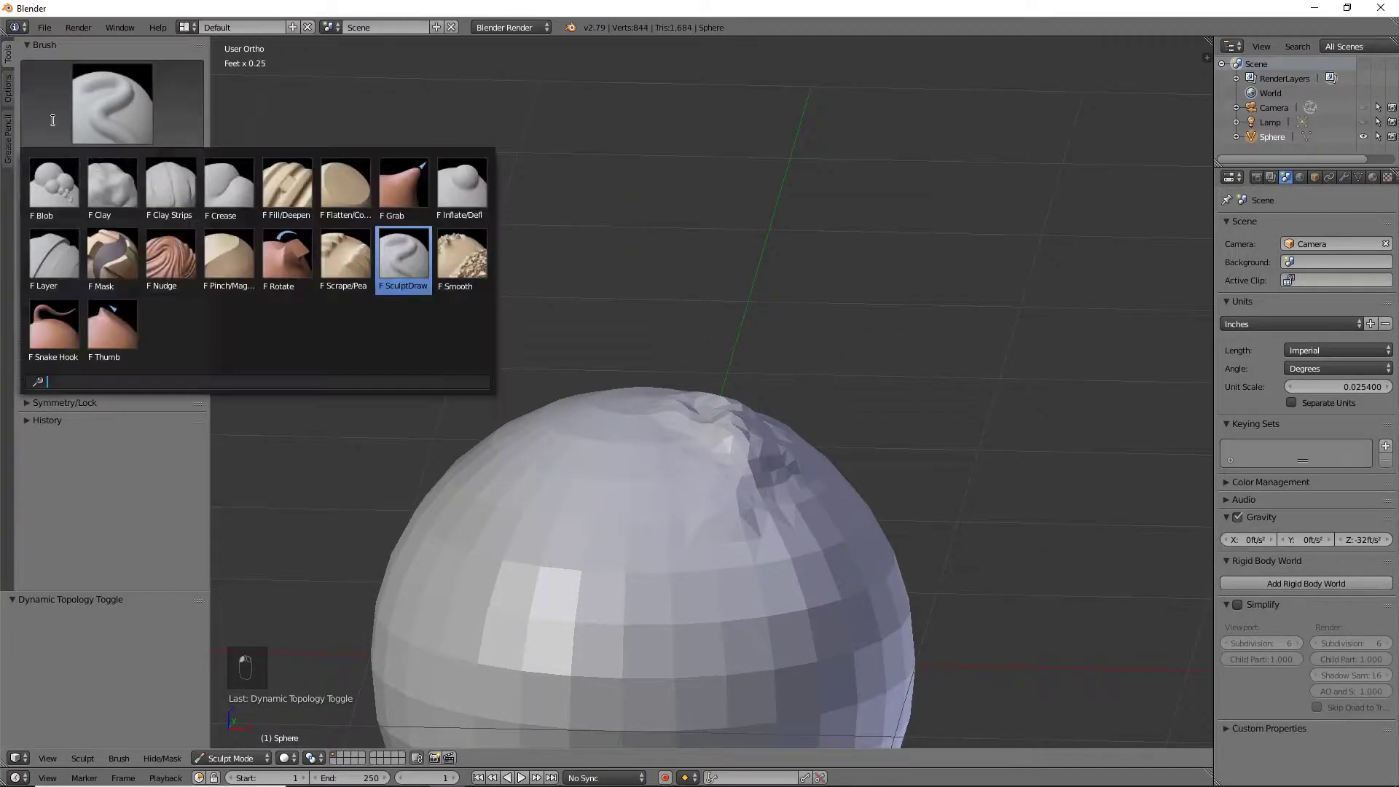
pyautogui.click(41, 328)
# Pull the sphere's top up into a tall, bent Snake Hook spike
pyautogui.moveTo(705, 418); pyautogui.dragTo(778, 458)
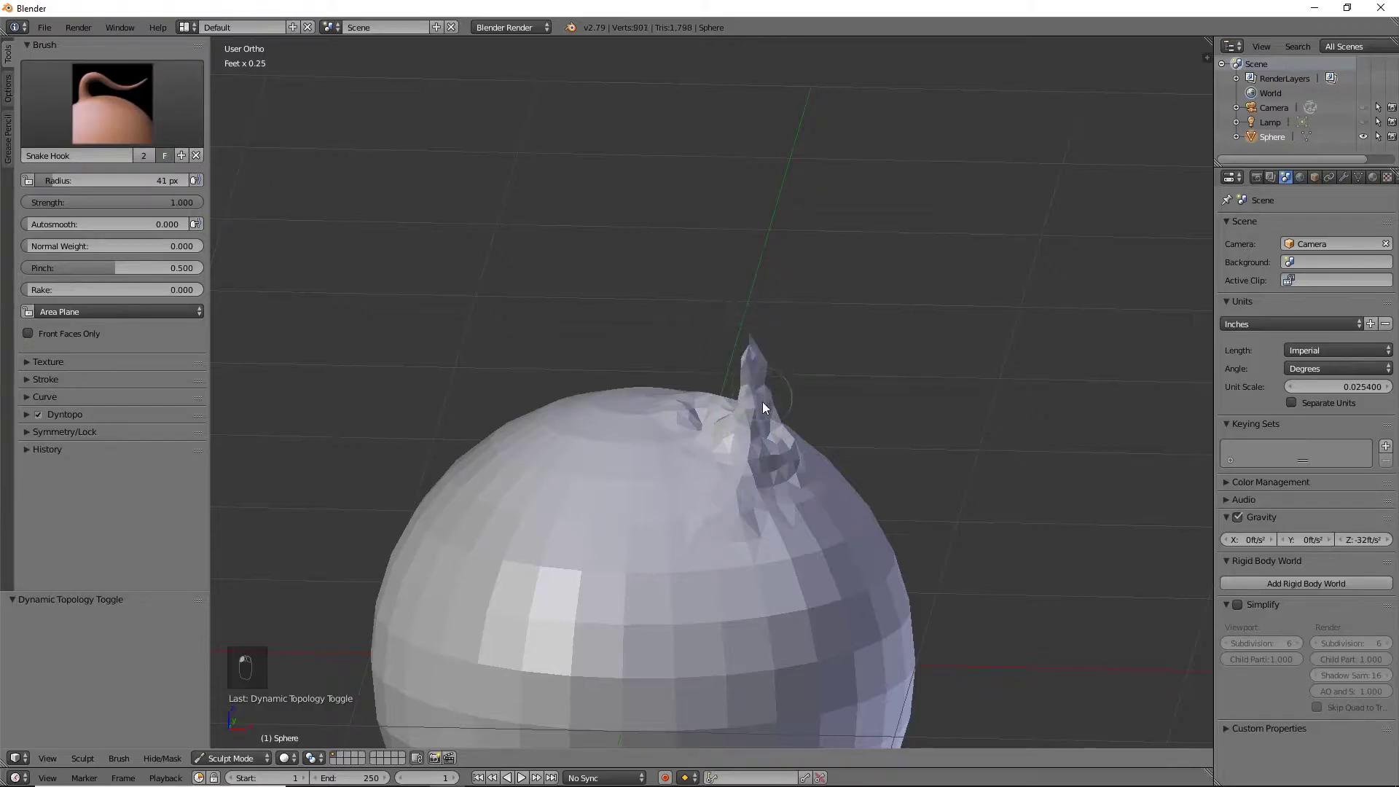
pyautogui.moveTo(767, 412)
pyautogui.mouseDown()
pyautogui.moveTo(764, 318)
pyautogui.moveTo(733, 250)
pyautogui.mouseUp()
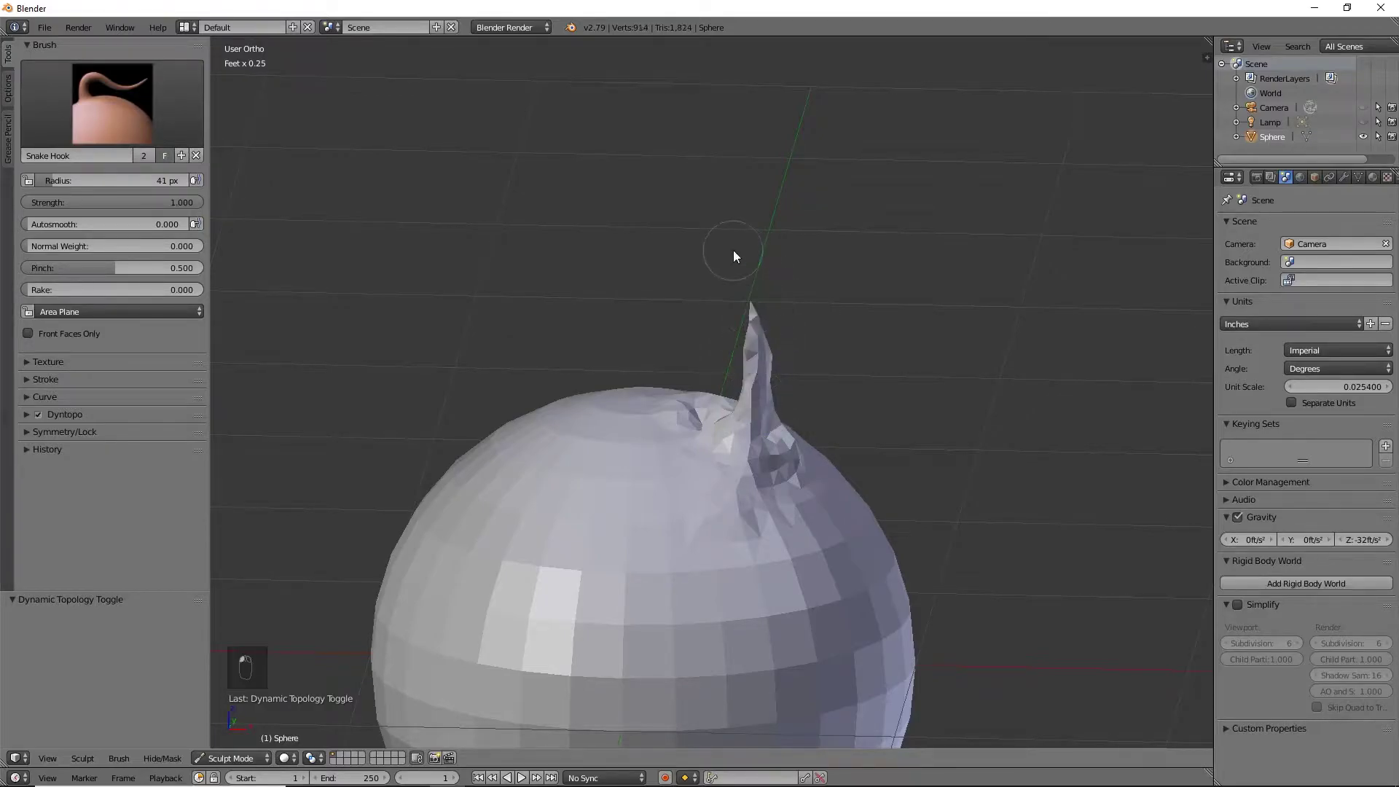
pyautogui.moveTo(749, 430); pyautogui.dragTo(726, 255)
pyautogui.scroll(-5, 738, 408)
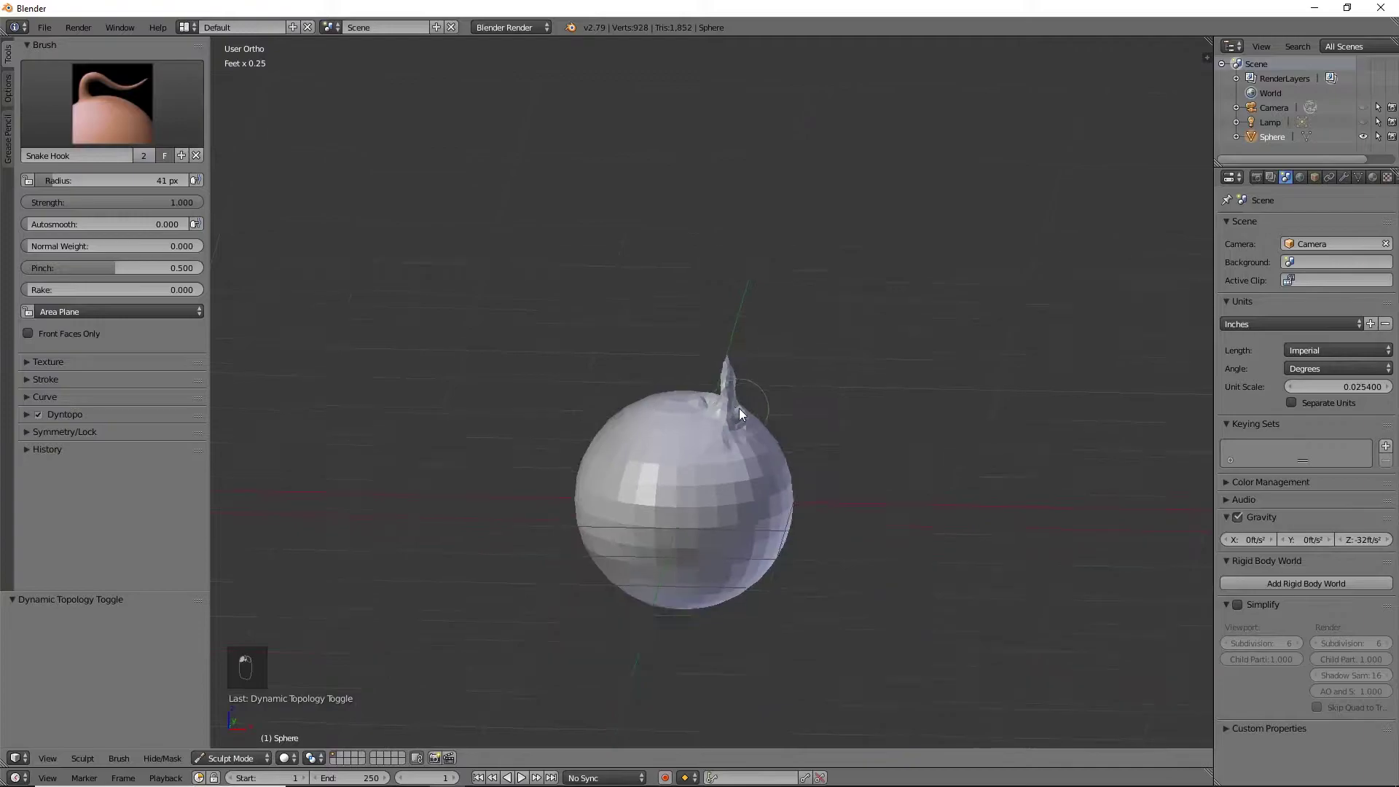
pyautogui.moveTo(732, 393); pyautogui.dragTo(745, 404)
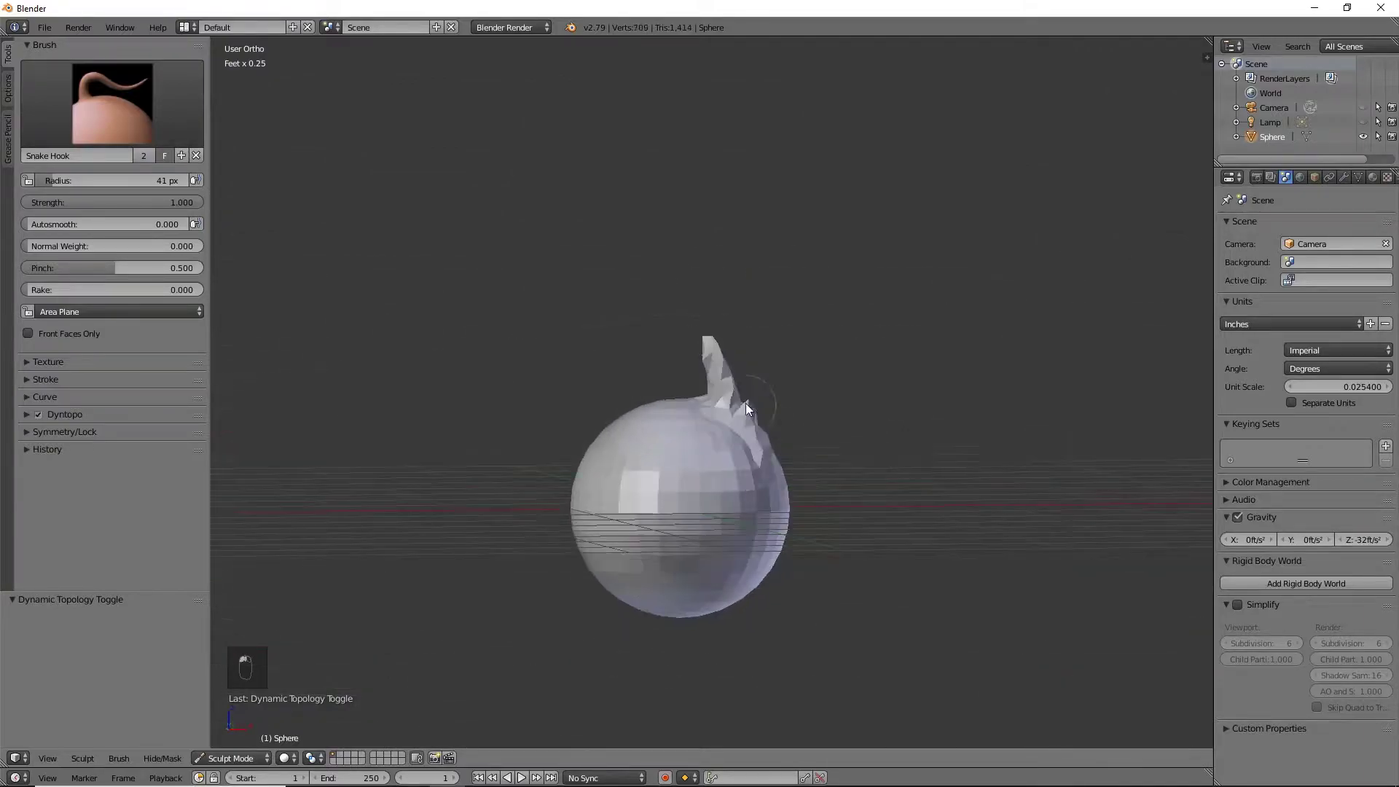
# Orbit around the spike and stretch it higher from a side view
pyautogui.moveTo(745, 404); pyautogui.dragTo(764, 339, button='middle')
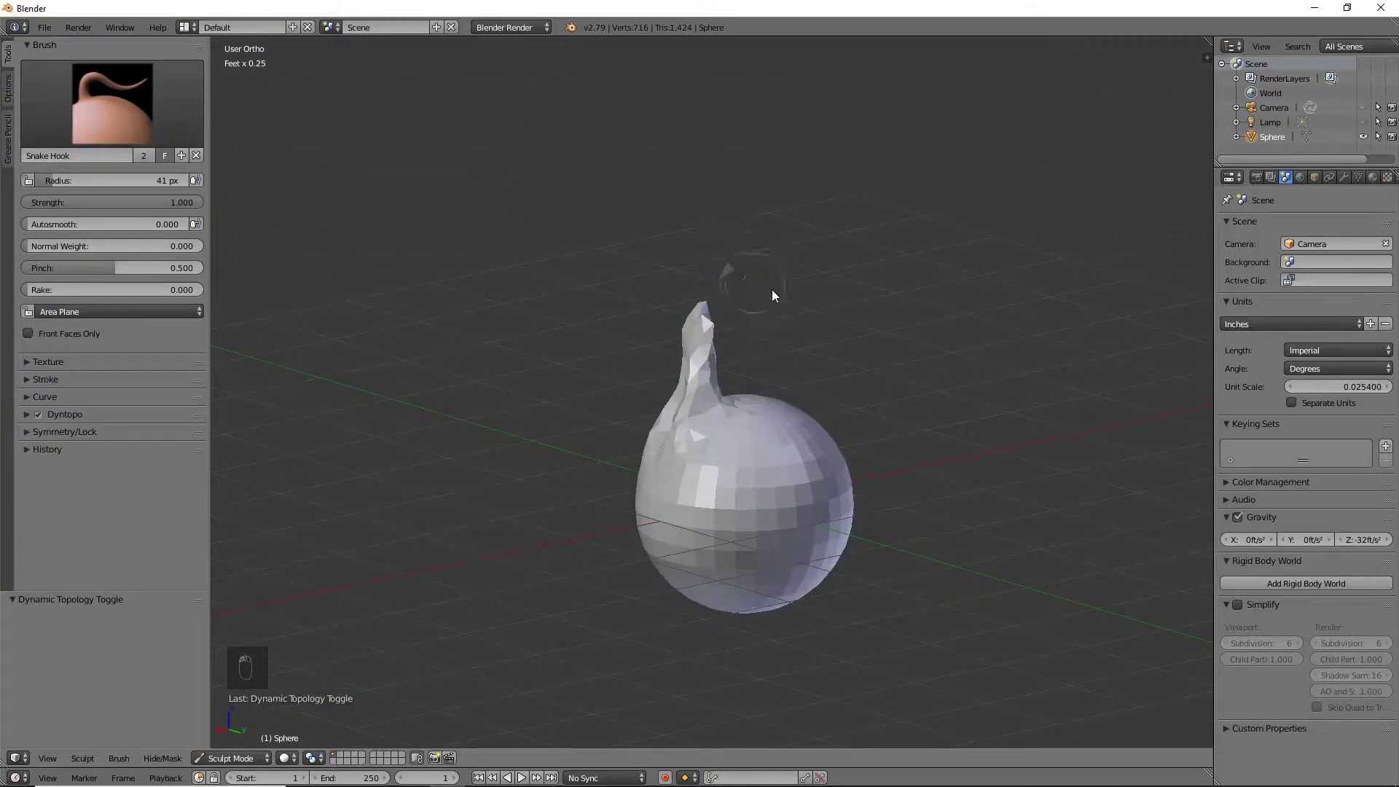
pyautogui.moveTo(772, 291)
pyautogui.mouseDown(button='middle')
pyautogui.moveTo(784, 313)
pyautogui.moveTo(860, 338)
pyautogui.moveTo(943, 307)
pyautogui.moveTo(768, 277)
pyautogui.mouseUp(button='middle')
pyautogui.scroll(2, 860, 338)
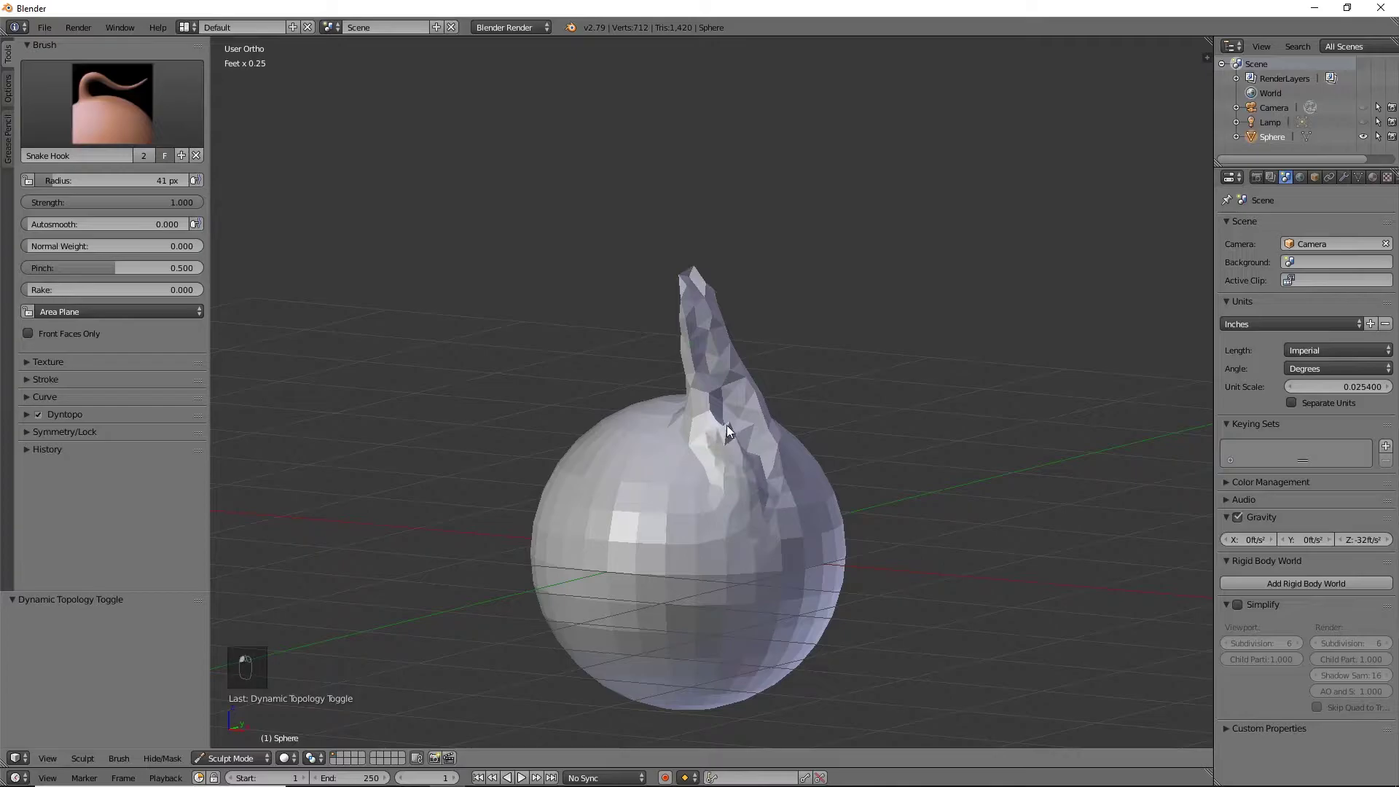
pyautogui.moveTo(803, 481); pyautogui.dragTo(733, 505, button='middle')
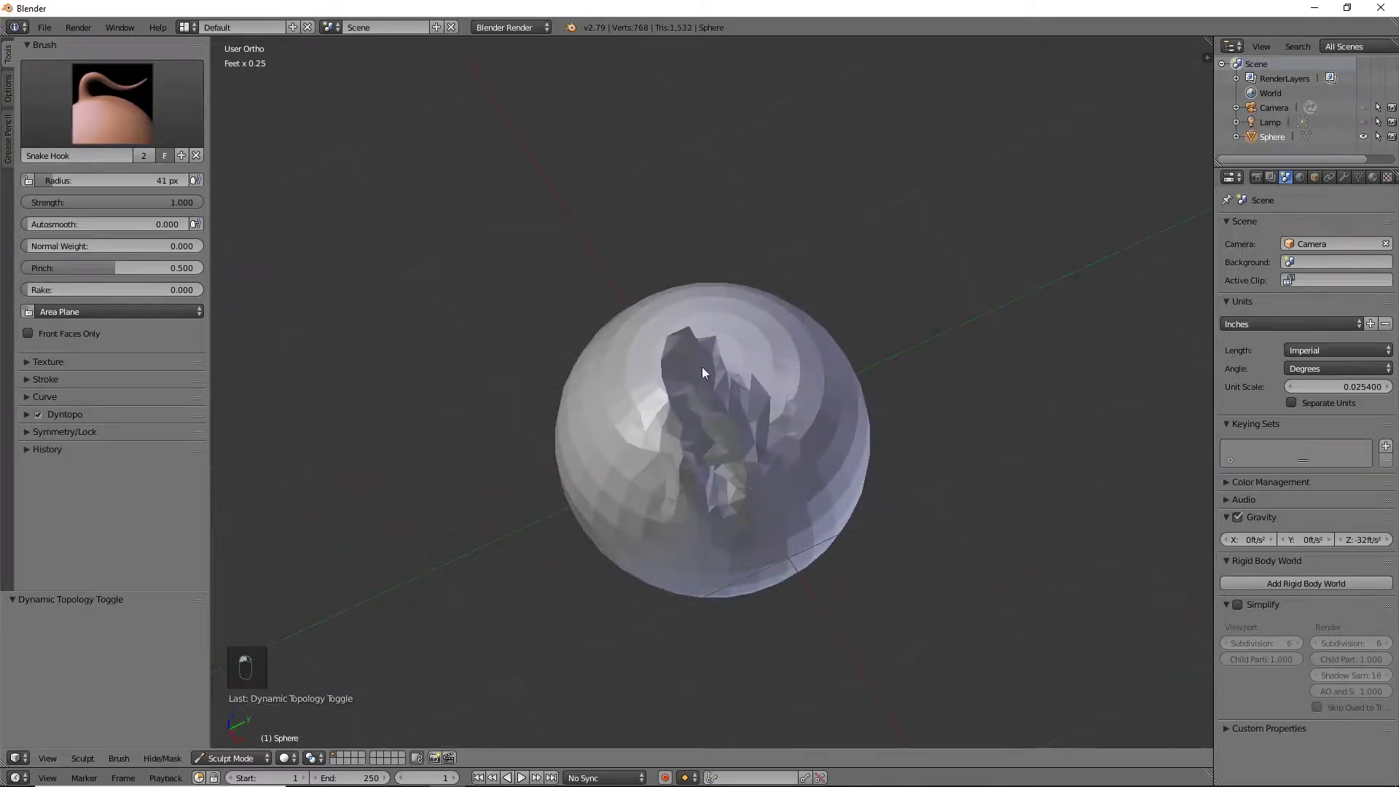
pyautogui.moveTo(796, 545); pyautogui.dragTo(723, 429, button='middle')
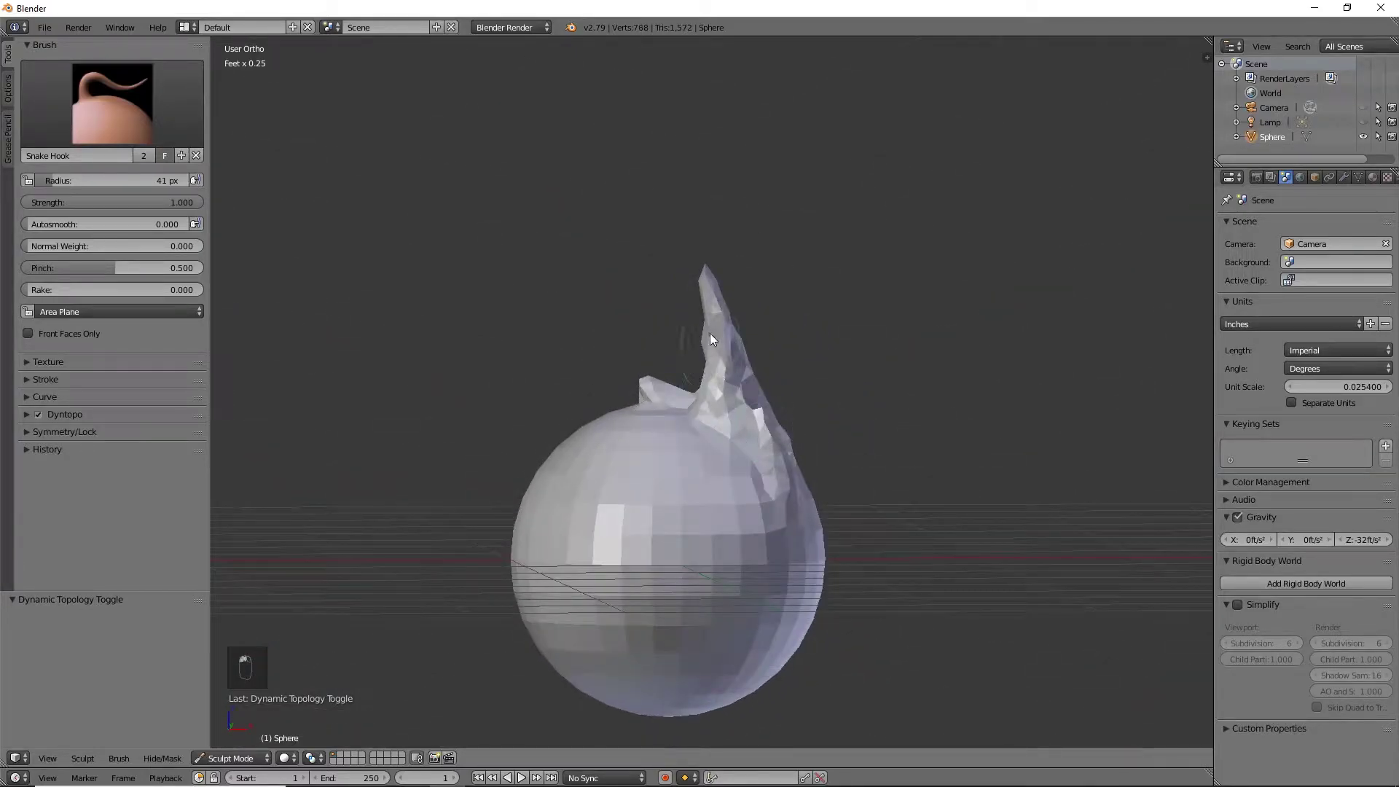
pyautogui.moveTo(710, 333); pyautogui.dragTo(694, 274)
pyautogui.moveTo(696, 396)
pyautogui.mouseDown(button='middle')
pyautogui.moveTo(666, 384)
pyautogui.moveTo(801, 496)
pyautogui.moveTo(697, 296)
pyautogui.moveTo(885, 418)
pyautogui.moveTo(669, 303)
pyautogui.mouseUp(button='middle')
# Build up the sphere's volume with SculptDraw strokes from several angles
pyautogui.press('x')
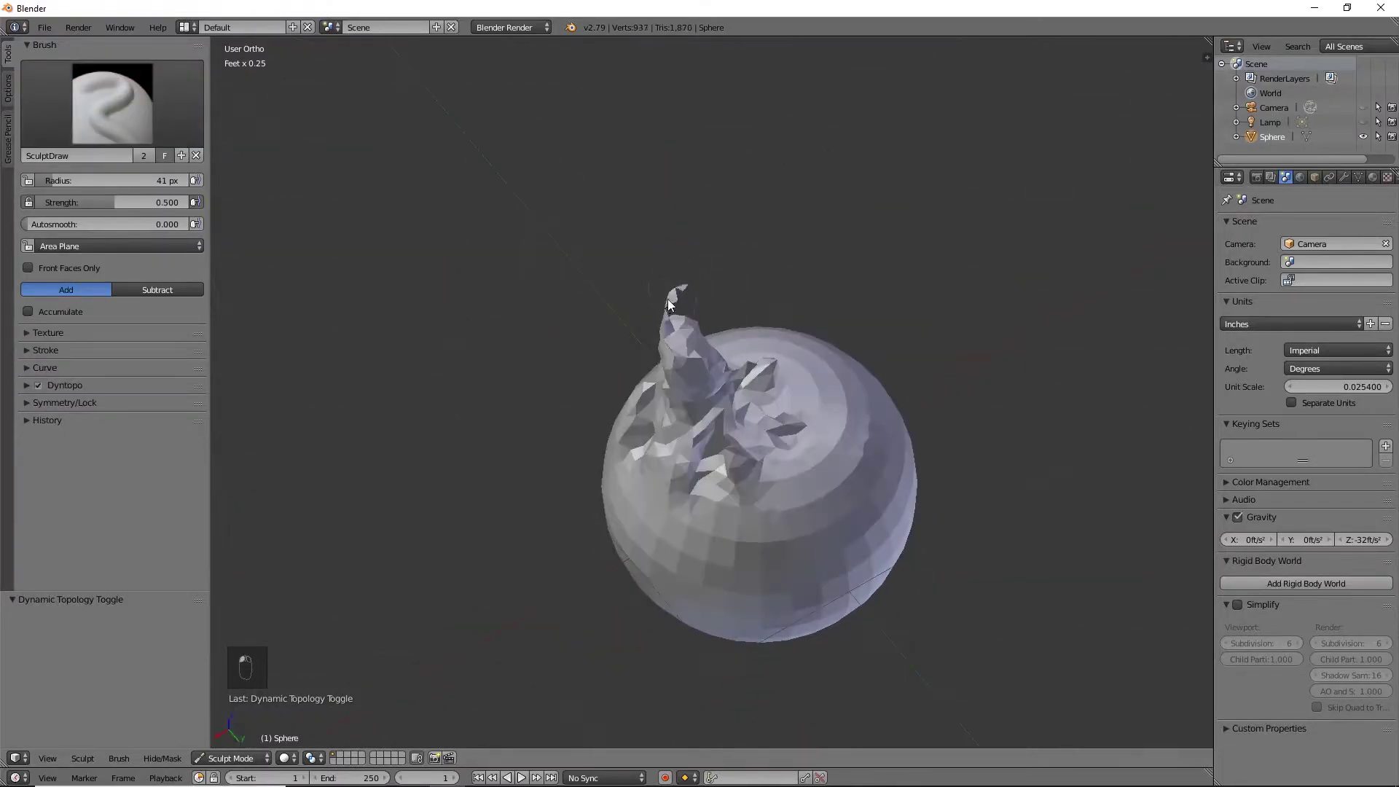
pyautogui.moveTo(669, 303); pyautogui.dragTo(678, 352)
pyautogui.moveTo(678, 352)
pyautogui.mouseDown(button='middle')
pyautogui.moveTo(688, 409)
pyautogui.moveTo(926, 330)
pyautogui.moveTo(759, 237)
pyautogui.moveTo(697, 356)
pyautogui.moveTo(596, 455)
pyautogui.moveTo(751, 491)
pyautogui.mouseUp(button='middle')
pyautogui.moveTo(751, 491); pyautogui.dragTo(765, 525)
pyautogui.moveTo(765, 525)
pyautogui.mouseDown(button='middle')
pyautogui.moveTo(794, 575)
pyautogui.moveTo(532, 535)
pyautogui.moveTo(903, 543)
pyautogui.moveTo(819, 551)
pyautogui.mouseUp(button='middle')
pyautogui.moveTo(819, 551)
pyautogui.mouseDown()
pyautogui.moveTo(565, 451)
pyautogui.moveTo(758, 278)
pyautogui.mouseUp()
pyautogui.moveTo(758, 277)
pyautogui.mouseDown(button='middle')
pyautogui.moveTo(613, 535)
pyautogui.moveTo(803, 559)
pyautogui.moveTo(719, 417)
pyautogui.mouseUp(button='middle')
pyautogui.press('KP_1')
pyautogui.moveTo(933, 497)
pyautogui.mouseDown(button='middle')
pyautogui.moveTo(924, 509)
pyautogui.moveTo(761, 498)
pyautogui.mouseUp(button='middle')
# Pull the peak into a second prong with the Snake Hook brush
pyautogui.press('k')
pyautogui.moveTo(759, 473); pyautogui.dragTo(761, 499)
pyautogui.moveTo(761, 498); pyautogui.dragTo(639, 465, button='middle')
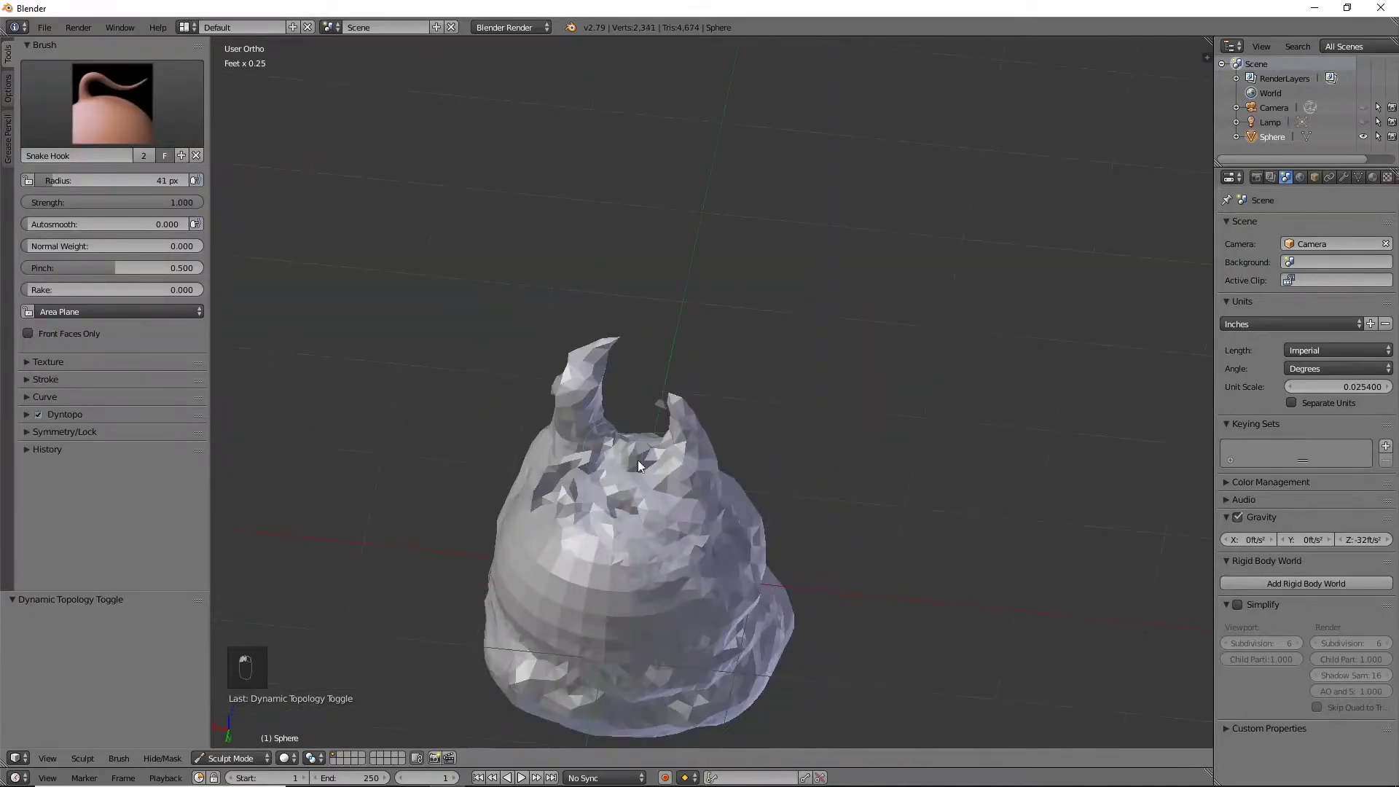
pyautogui.moveTo(762, 588)
pyautogui.mouseDown(button='middle')
pyautogui.moveTo(516, 473)
pyautogui.moveTo(959, 537)
pyautogui.moveTo(621, 596)
pyautogui.mouseUp(button='middle')
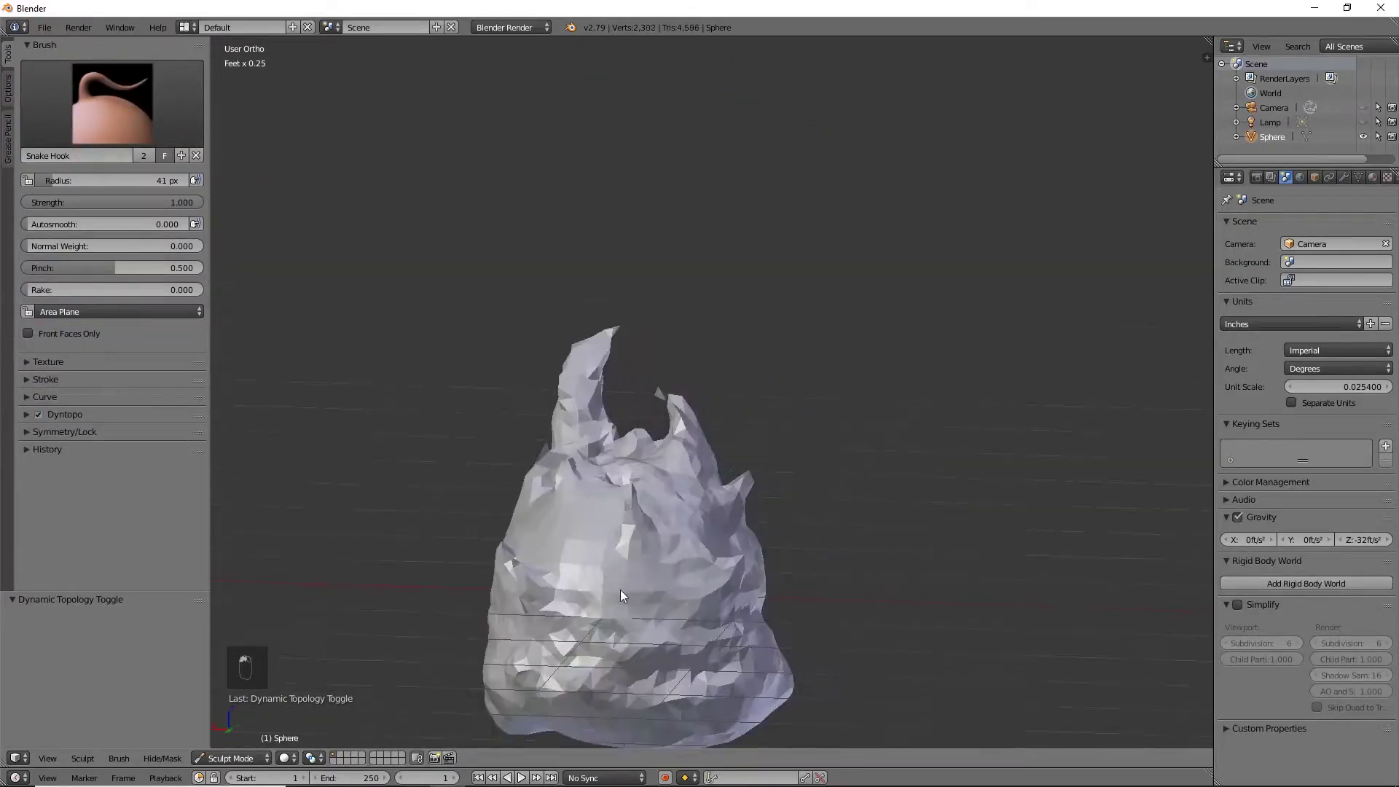
pyautogui.moveTo(620, 596)
pyautogui.mouseDown()
pyautogui.moveTo(625, 525)
pyautogui.moveTo(646, 634)
pyautogui.moveTo(635, 592)
pyautogui.mouseUp()
pyautogui.moveTo(635, 591)
pyautogui.mouseDown(button='middle')
pyautogui.moveTo(668, 427)
pyautogui.moveTo(899, 352)
pyautogui.mouseUp(button='middle')
# Thicken the spiky mesh surface close up with SculptDraw strokes
pyautogui.press('x')
pyautogui.scroll(4, 946, 217)
pyautogui.moveTo(946, 217)
pyautogui.mouseDown(button='middle')
pyautogui.moveTo(804, 364)
pyautogui.moveTo(716, 370)
pyautogui.moveTo(680, 395)
pyautogui.mouseUp(button='middle')
pyautogui.scroll(-4, 805, 364)
pyautogui.scroll(5, 608, 220)
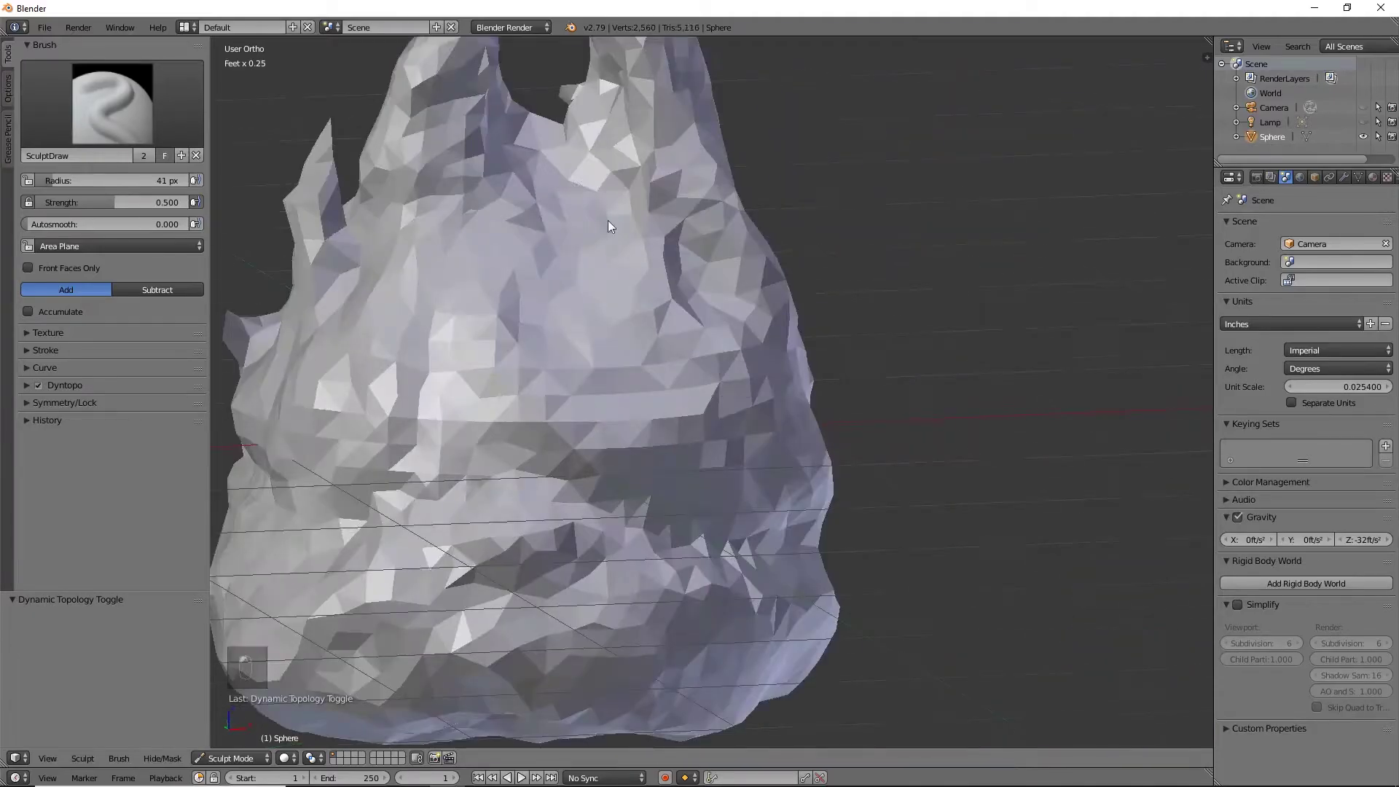
pyautogui.moveTo(608, 220); pyautogui.dragTo(562, 197, button='middle')
pyautogui.scroll(-5, 562, 196)
pyautogui.moveTo(605, 503); pyautogui.dragTo(632, 363)
pyautogui.moveTo(633, 363)
pyautogui.mouseDown(button='middle')
pyautogui.moveTo(717, 405)
pyautogui.moveTo(594, 423)
pyautogui.moveTo(610, 335)
pyautogui.mouseUp(button='middle')
# Add SculptDraw volume to the flame body, near the top and around the peaks
pyautogui.scroll(3, 609, 335)
pyautogui.moveTo(610, 334); pyautogui.dragTo(606, 310)
pyautogui.moveTo(606, 310); pyautogui.dragTo(720, 440, button='middle')
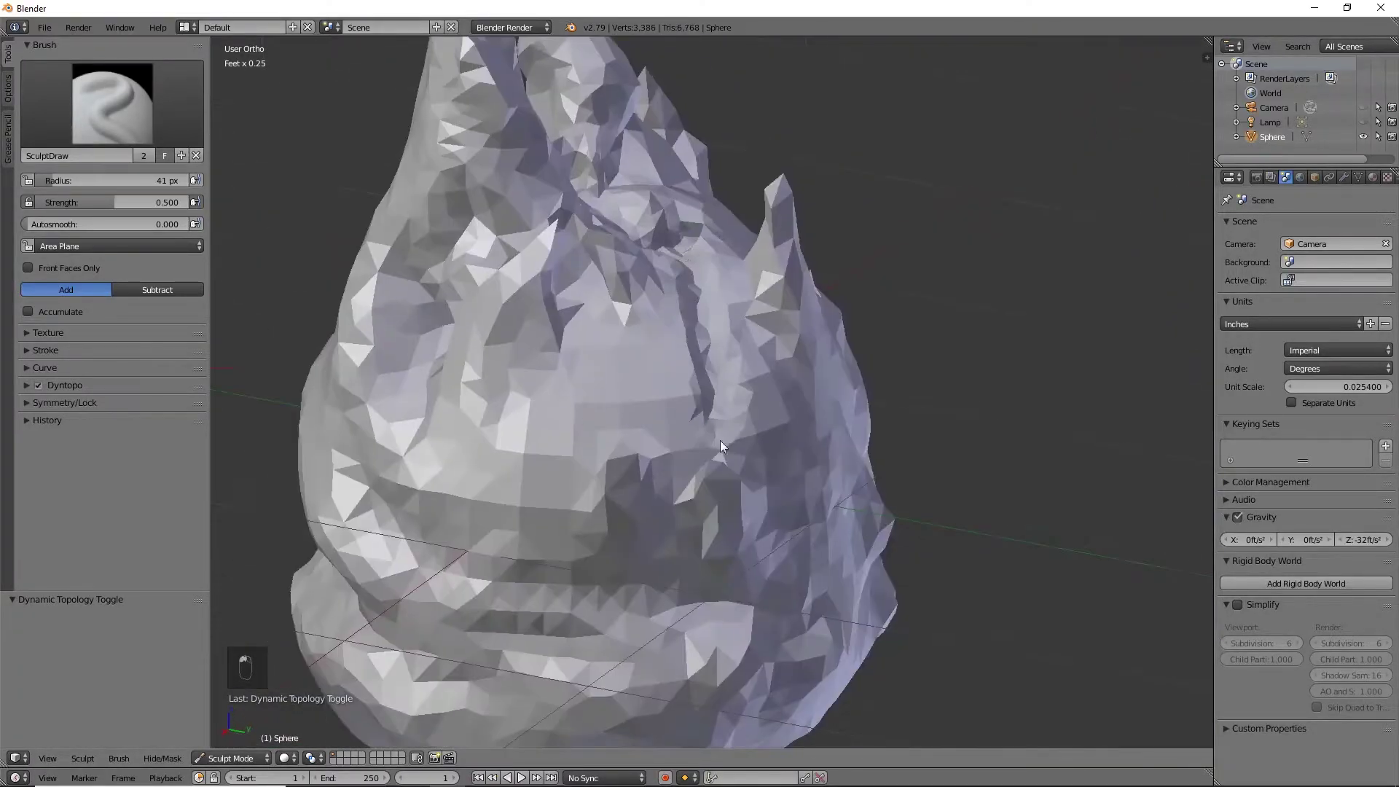
pyautogui.scroll(-3, 720, 440)
pyautogui.moveTo(646, 374)
pyautogui.mouseDown()
pyautogui.moveTo(610, 463)
pyautogui.moveTo(589, 360)
pyautogui.mouseUp()
pyautogui.scroll(3, 672, 260)
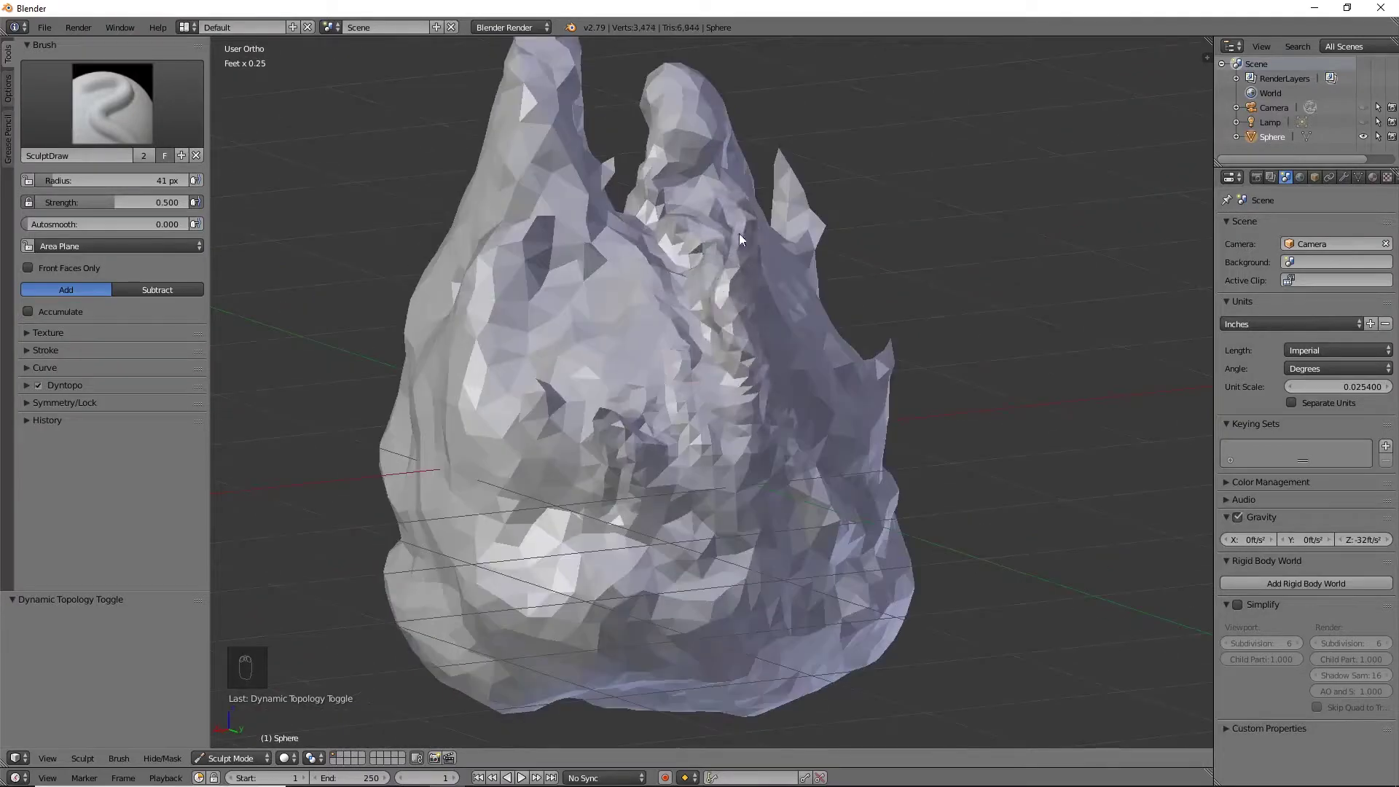
pyautogui.scroll(3, 739, 233)
pyautogui.scroll(-2, 798, 542)
pyautogui.moveTo(798, 542)
pyautogui.mouseDown()
pyautogui.moveTo(725, 620)
pyautogui.moveTo(755, 606)
pyautogui.mouseUp()
pyautogui.moveTo(754, 607)
pyautogui.mouseDown(button='middle')
pyautogui.moveTo(784, 504)
pyautogui.moveTo(905, 305)
pyautogui.moveTo(766, 482)
pyautogui.moveTo(916, 501)
pyautogui.moveTo(781, 593)
pyautogui.mouseUp(button='middle')
# Pull the peaks up into small tips with Snake Hook, then bulk them with SculptDraw
pyautogui.press('k')
pyautogui.moveTo(780, 593); pyautogui.dragTo(810, 491)
pyautogui.moveTo(810, 491); pyautogui.dragTo(846, 389, button='middle')
pyautogui.moveTo(846, 389); pyautogui.dragTo(874, 333)
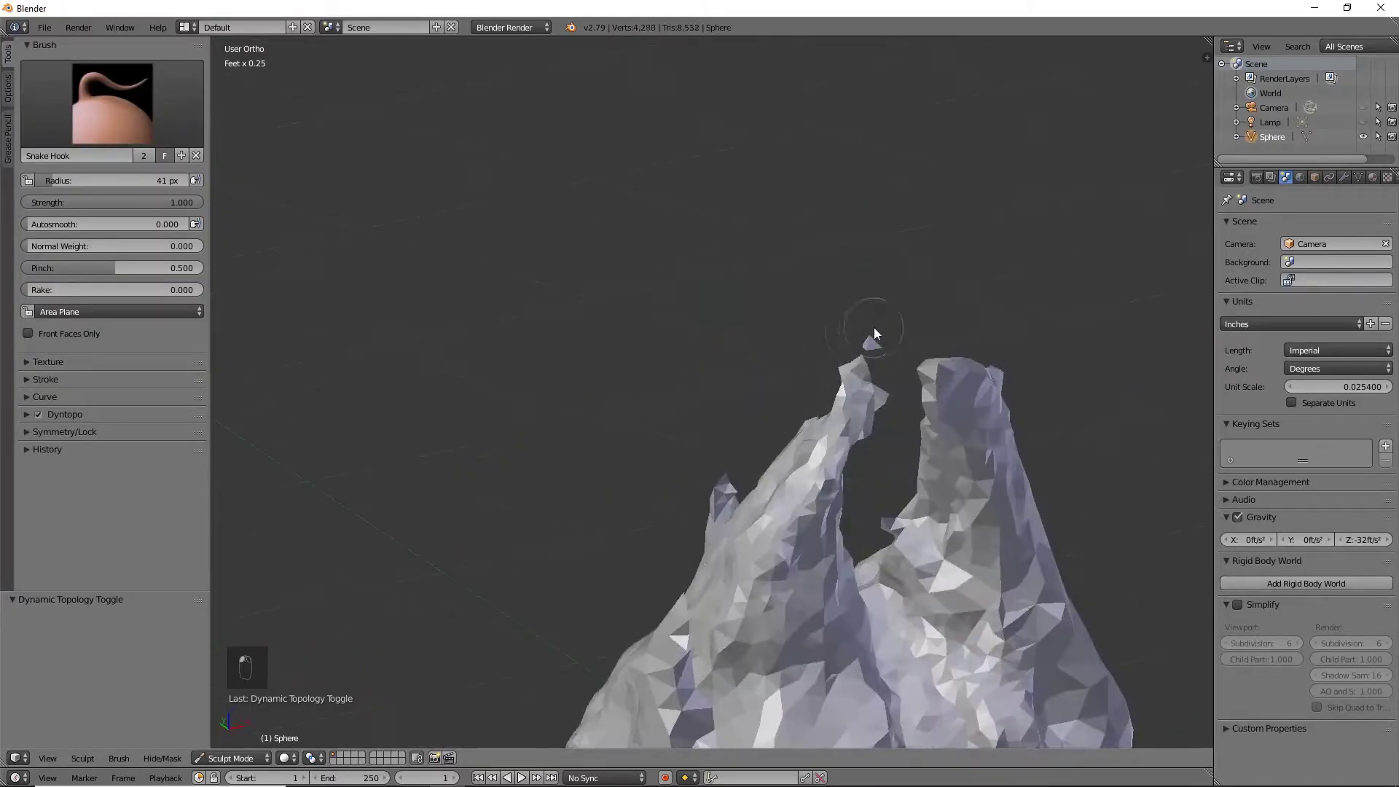
pyautogui.press('x')
pyautogui.moveTo(873, 341)
pyautogui.mouseDown(button='middle')
pyautogui.moveTo(571, 353)
pyautogui.moveTo(1012, 209)
pyautogui.moveTo(1077, 299)
pyautogui.moveTo(469, 290)
pyautogui.moveTo(469, 118)
pyautogui.mouseUp(button='middle')
pyautogui.scroll(-4, 467, 235)
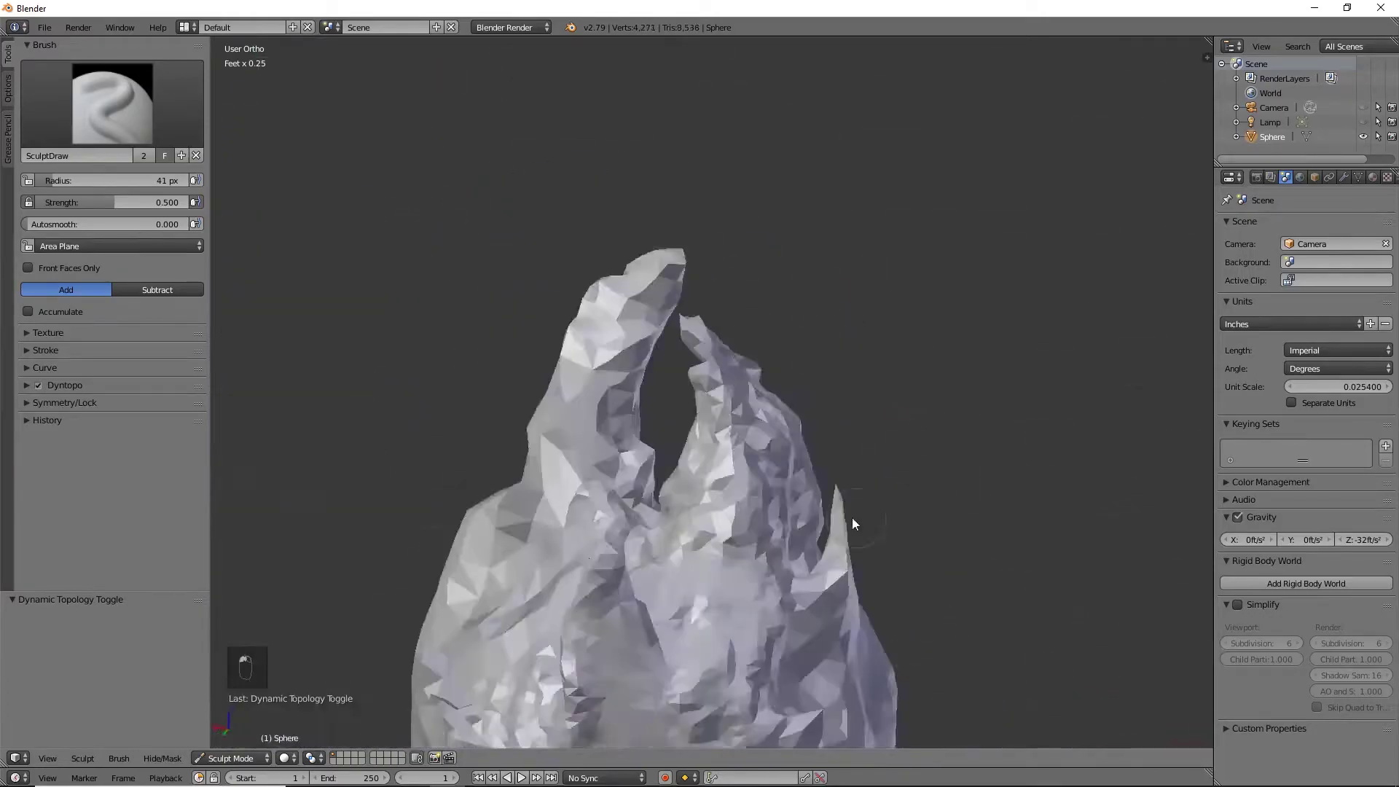
pyautogui.moveTo(853, 523)
pyautogui.mouseDown(button='middle')
pyautogui.moveTo(1015, 568)
pyautogui.moveTo(790, 603)
pyautogui.moveTo(631, 653)
pyautogui.moveTo(641, 408)
pyautogui.mouseUp(button='middle')
# Alternate Snake Hook and SculptDraw to fill out the flame and pull a tip outward
pyautogui.press('k')
pyautogui.moveTo(641, 408); pyautogui.dragTo(649, 364)
pyautogui.moveTo(648, 364); pyautogui.dragTo(729, 292, button='middle')
pyautogui.click(112, 102)
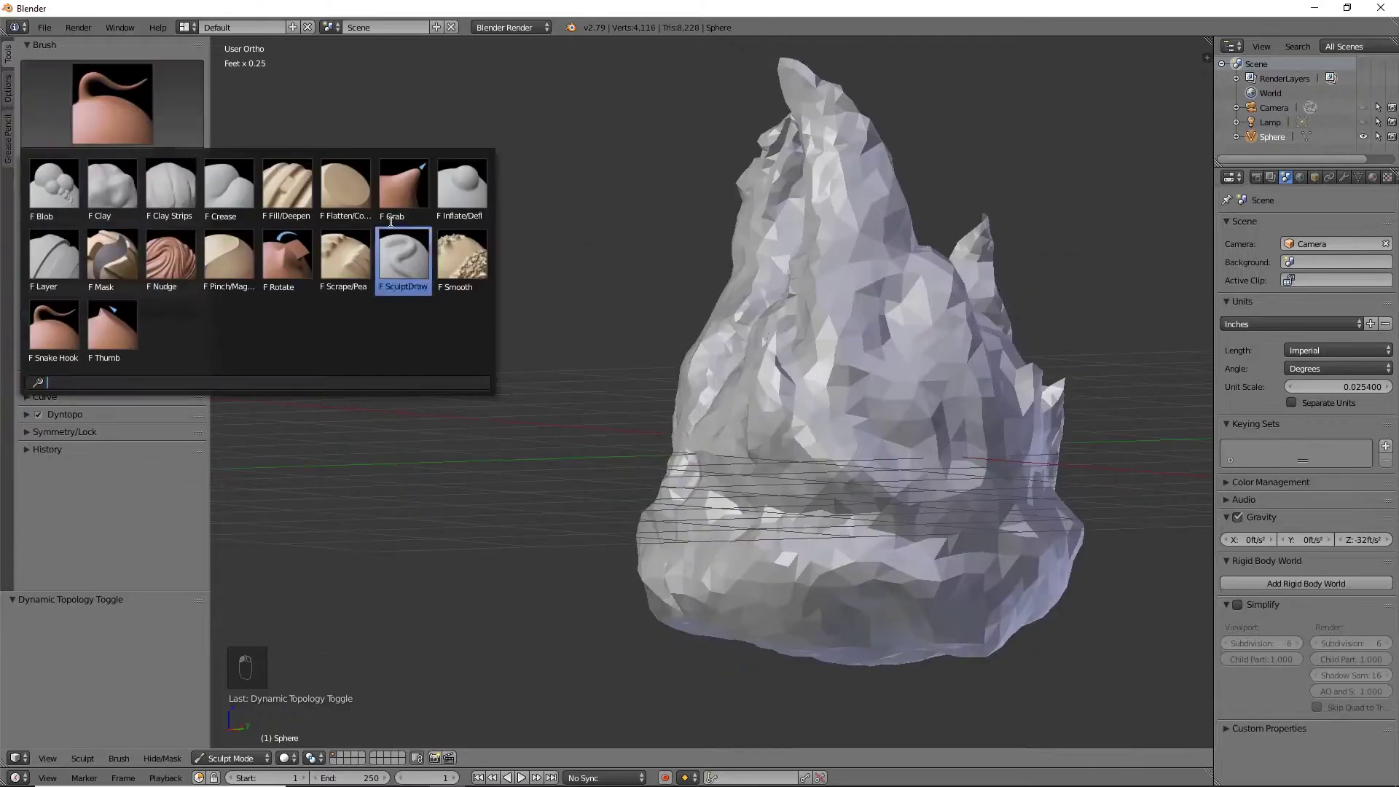
pyautogui.click(393, 231)
pyautogui.moveTo(758, 408); pyautogui.dragTo(751, 510)
pyautogui.moveTo(751, 511); pyautogui.dragTo(656, 379, button='middle')
pyautogui.press('k')
pyautogui.moveTo(649, 349)
pyautogui.mouseDown()
pyautogui.moveTo(656, 451)
pyautogui.moveTo(722, 612)
pyautogui.mouseUp()
# Add more SculptDraw volume to the flame body and orbit to review the result
pyautogui.click(111, 102)
pyautogui.click(394, 232)
pyautogui.moveTo(722, 612)
pyautogui.mouseDown(button='middle')
pyautogui.moveTo(959, 440)
pyautogui.moveTo(739, 447)
pyautogui.mouseUp(button='middle')
pyautogui.moveTo(739, 447); pyautogui.dragTo(734, 392)
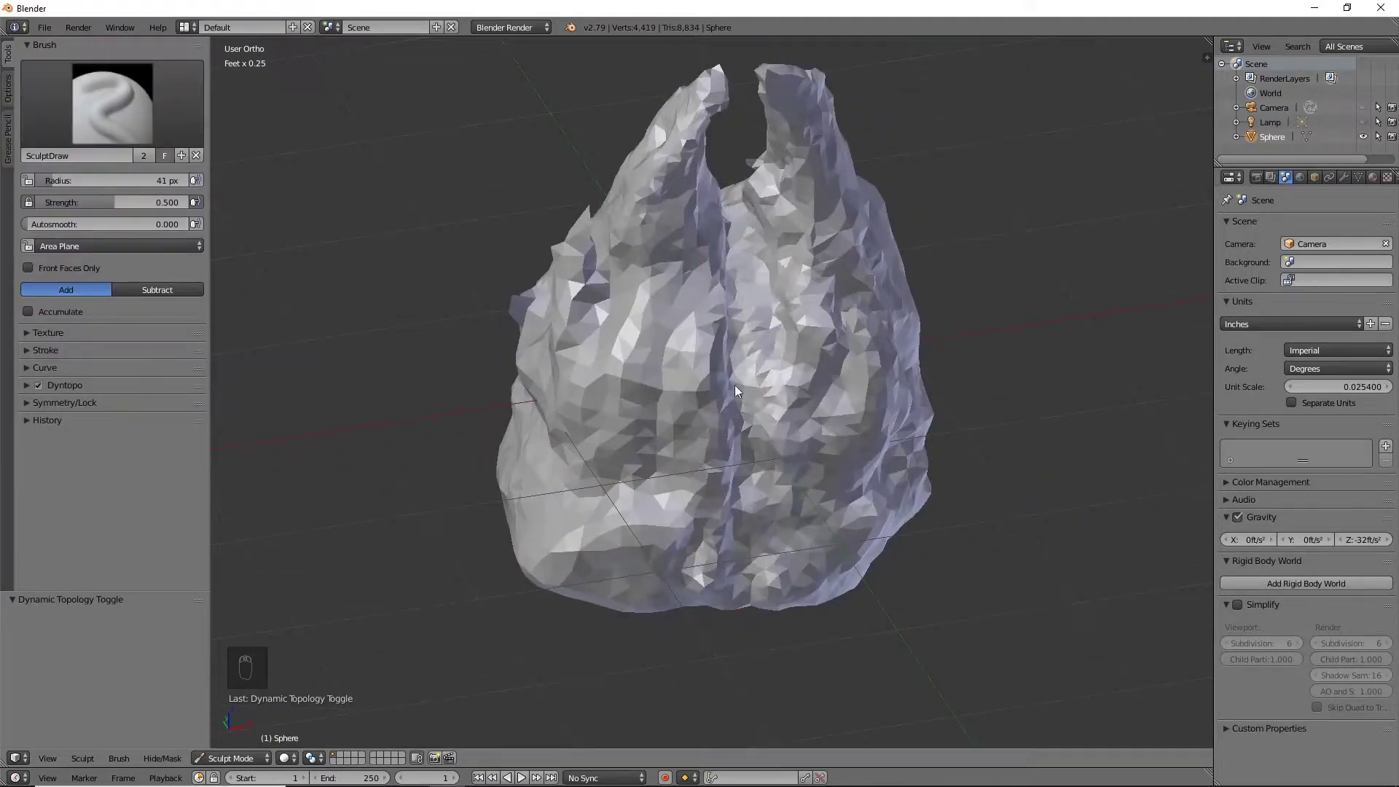
pyautogui.moveTo(735, 392)
pyautogui.mouseDown(button='middle')
pyautogui.moveTo(881, 431)
pyautogui.moveTo(787, 384)
pyautogui.moveTo(566, 356)
pyautogui.moveTo(929, 419)
pyautogui.moveTo(1051, 502)
pyautogui.moveTo(968, 524)
pyautogui.moveTo(1043, 507)
pyautogui.mouseUp(button='middle')
pyautogui.scroll(-4, 565, 357)
pyautogui.scroll(2, 928, 413)
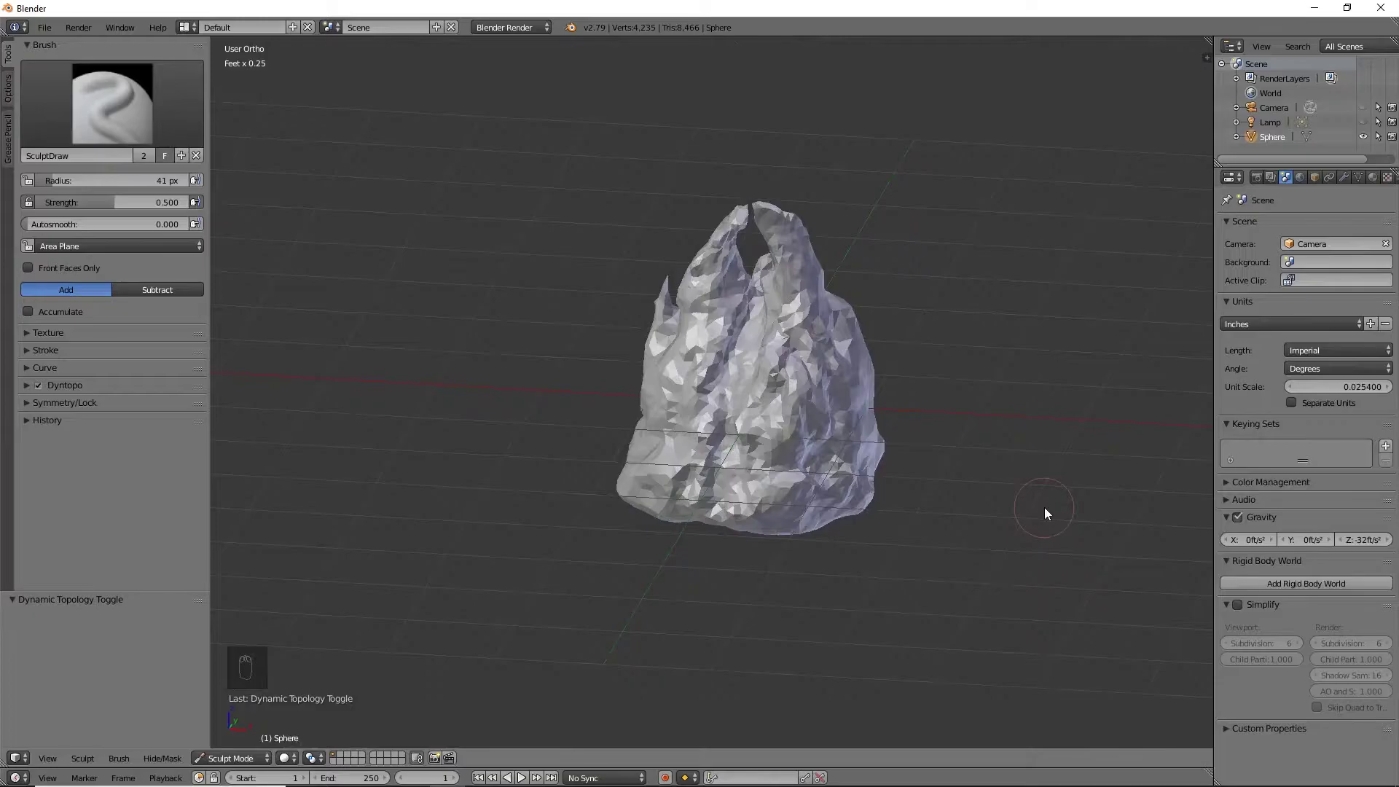
pyautogui.scroll(3, 1016, 520)
pyautogui.moveTo(1016, 521)
pyautogui.mouseDown(button='middle')
pyautogui.moveTo(820, 501)
pyautogui.moveTo(659, 534)
pyautogui.moveTo(1062, 533)
pyautogui.moveTo(1020, 584)
pyautogui.moveTo(629, 603)
pyautogui.moveTo(815, 605)
pyautogui.moveTo(856, 575)
pyautogui.mouseUp(button='middle')
pyautogui.scroll(-3, 1034, 555)
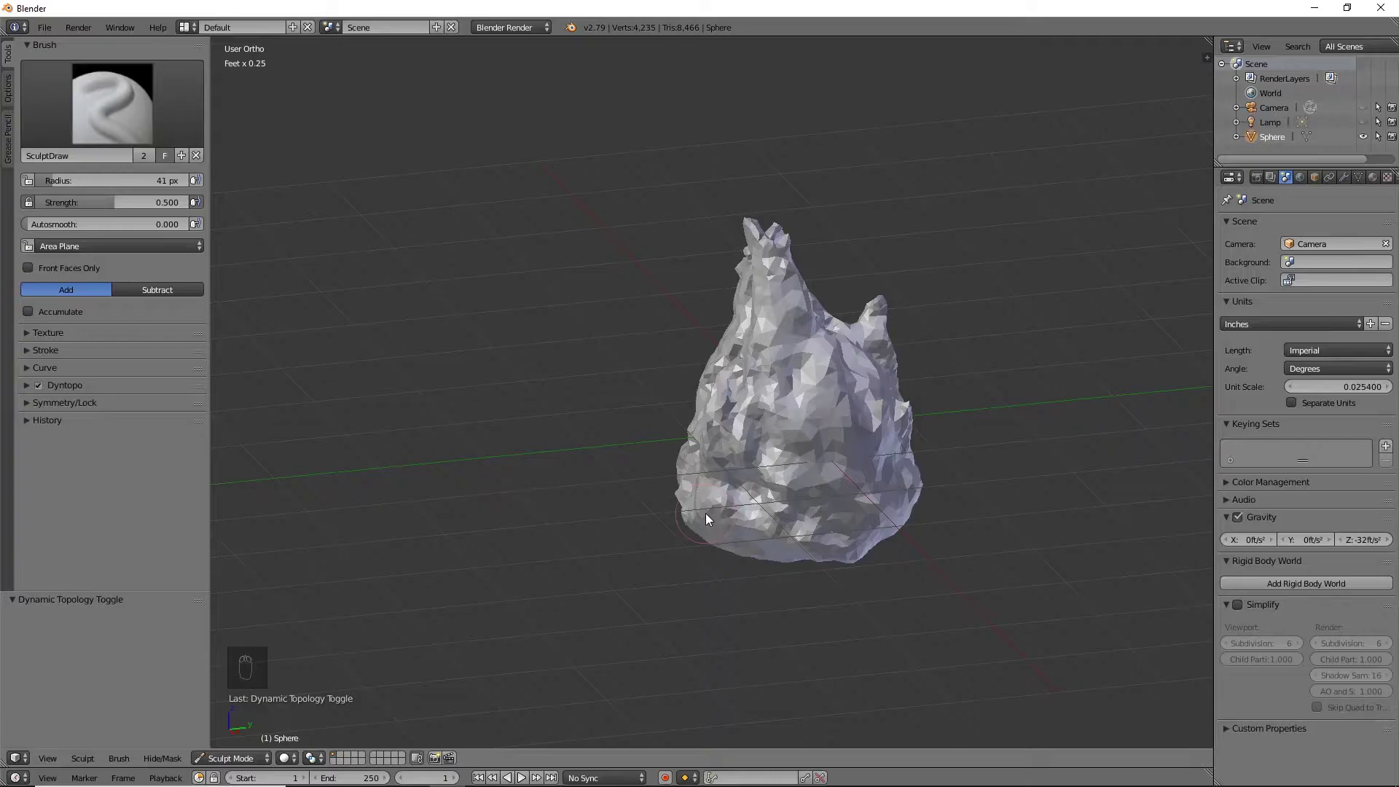
pyautogui.scroll(2, 705, 513)
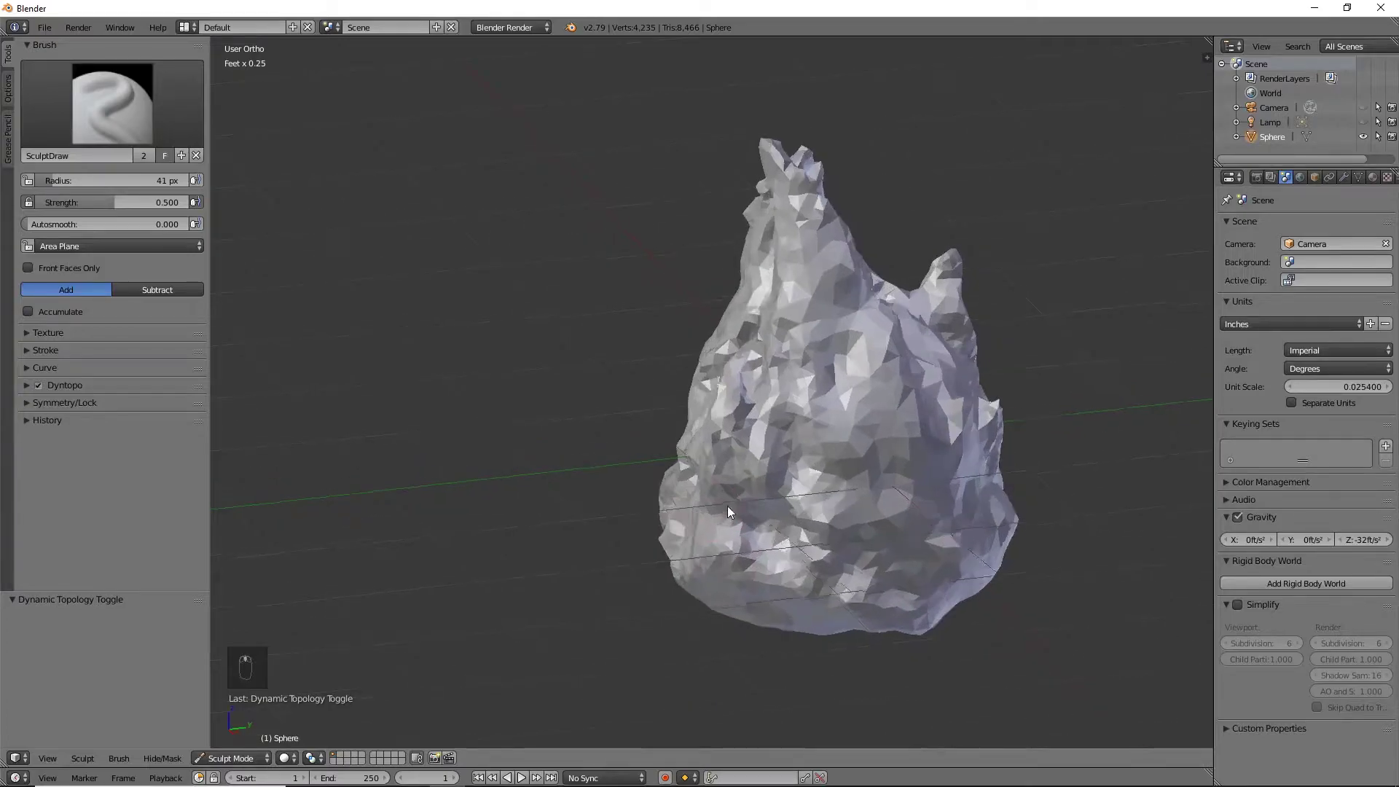
pyautogui.scroll(3, 859, 508)
pyautogui.moveTo(858, 508); pyautogui.dragTo(643, 508, button='middle')
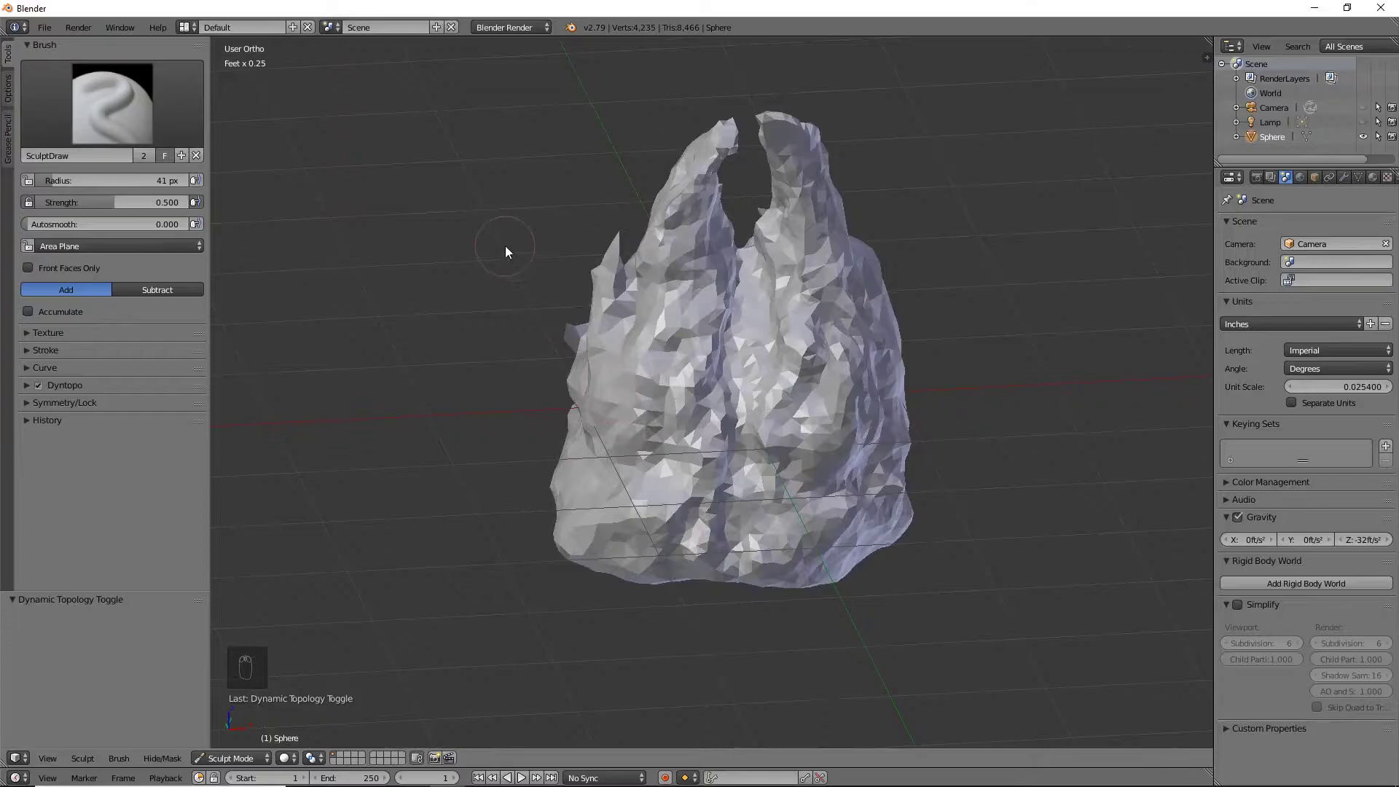
pyautogui.moveTo(756, 431); pyautogui.dragTo(683, 362, button='middle')
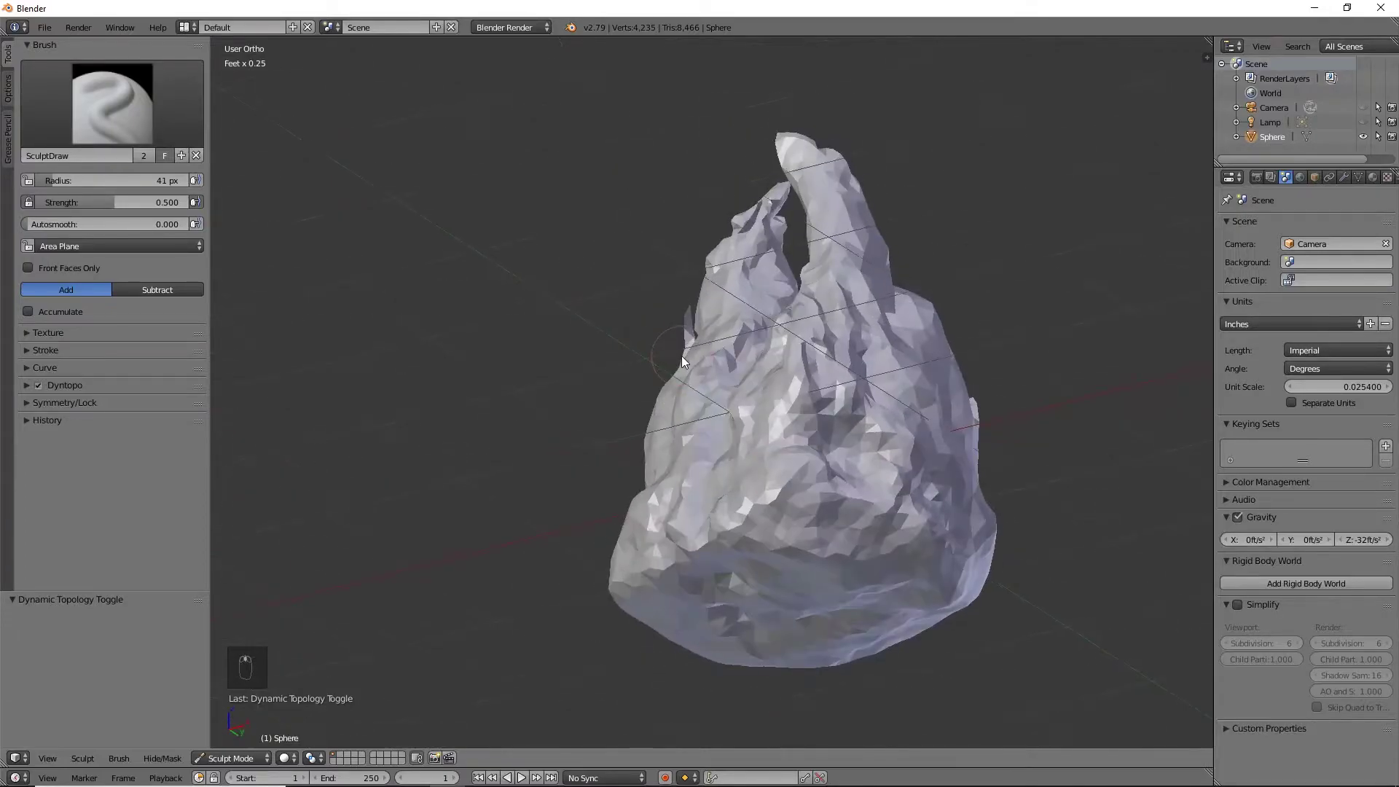
pyautogui.moveTo(826, 438)
pyautogui.mouseDown(button='middle')
pyautogui.moveTo(688, 518)
pyautogui.moveTo(773, 453)
pyautogui.moveTo(598, 440)
pyautogui.moveTo(654, 426)
pyautogui.moveTo(984, 433)
pyautogui.moveTo(907, 491)
pyautogui.mouseUp(button='middle')
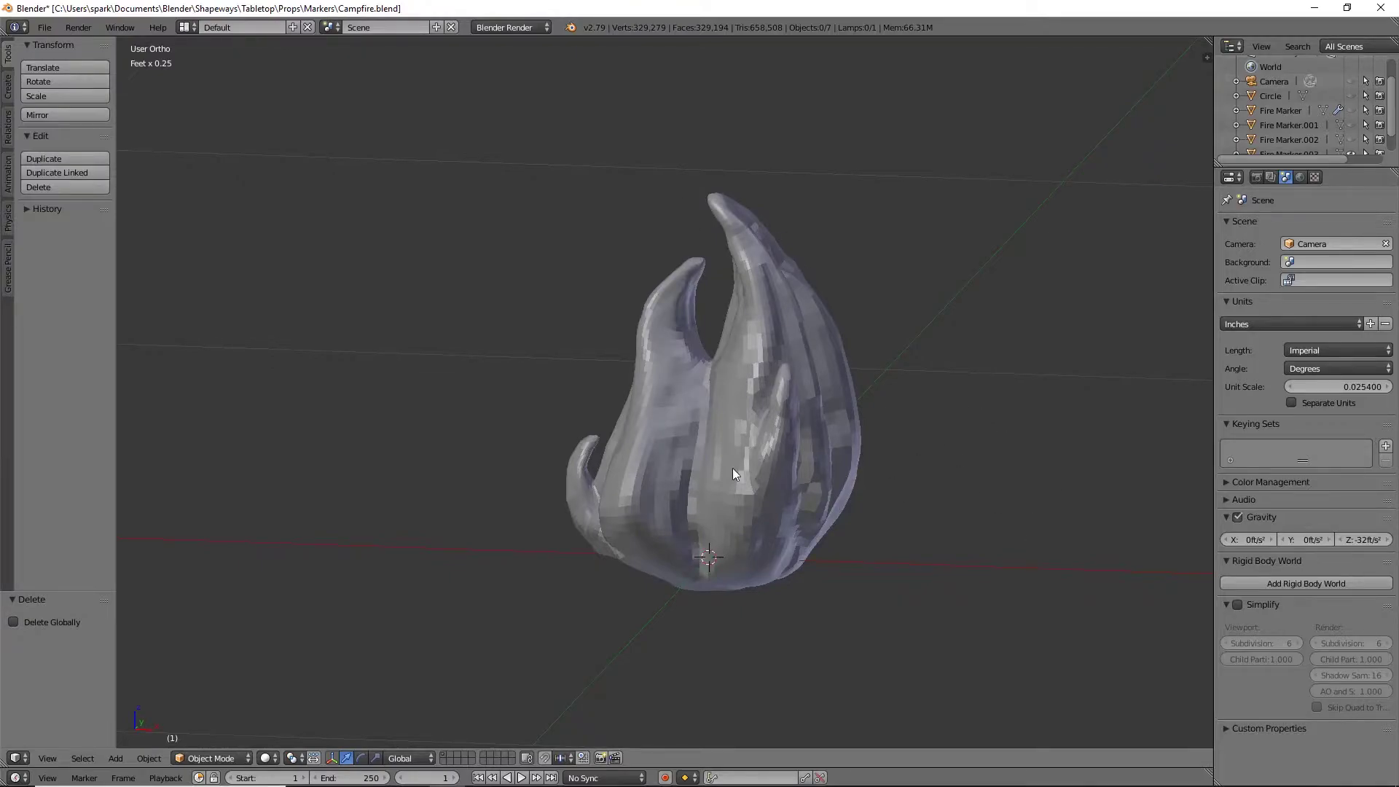
# Orbit around the flame mesh, ending on a view of its twin peaks
pyautogui.moveTo(733, 469); pyautogui.dragTo(787, 556, button='middle')
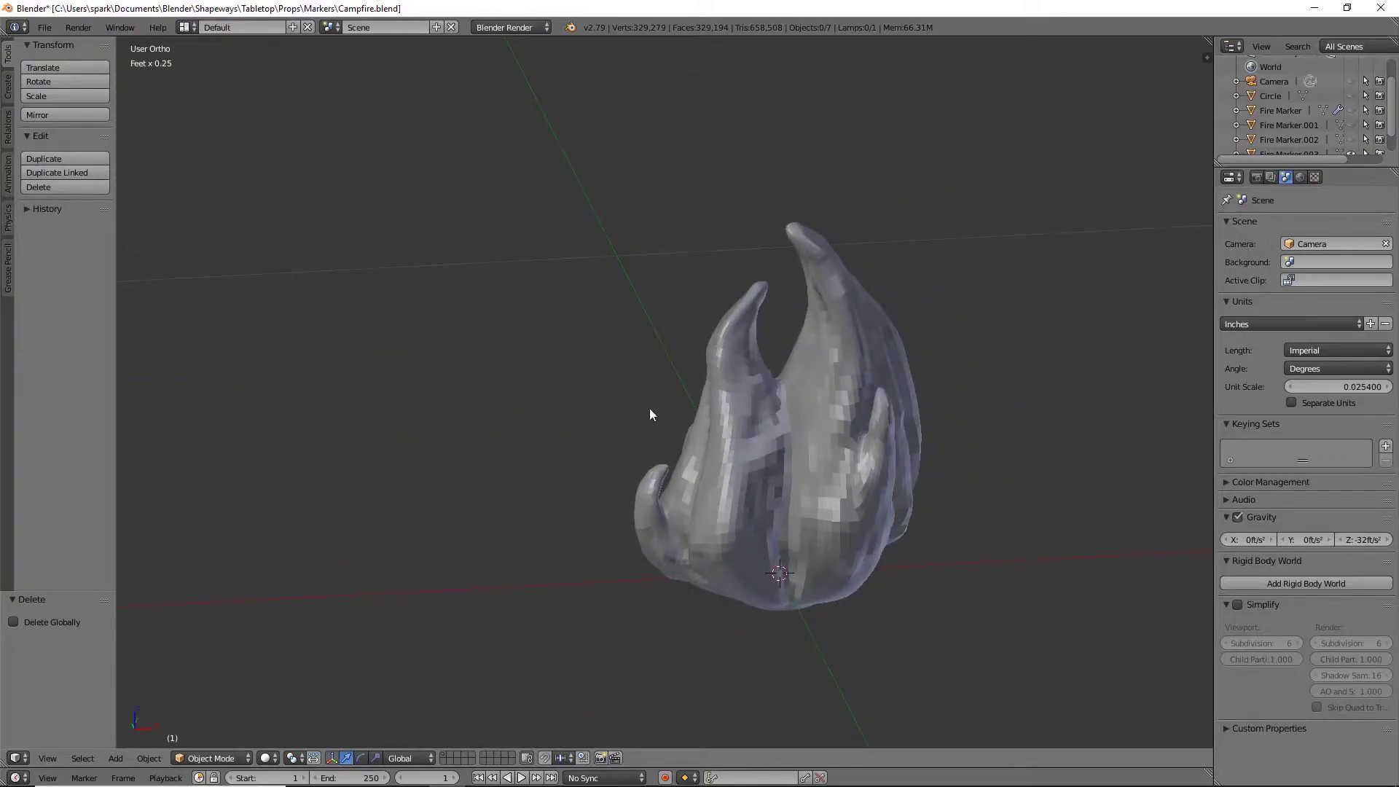
pyautogui.moveTo(929, 510)
pyautogui.mouseDown(button='middle')
pyautogui.moveTo(921, 628)
pyautogui.moveTo(909, 529)
pyautogui.mouseUp(button='middle')
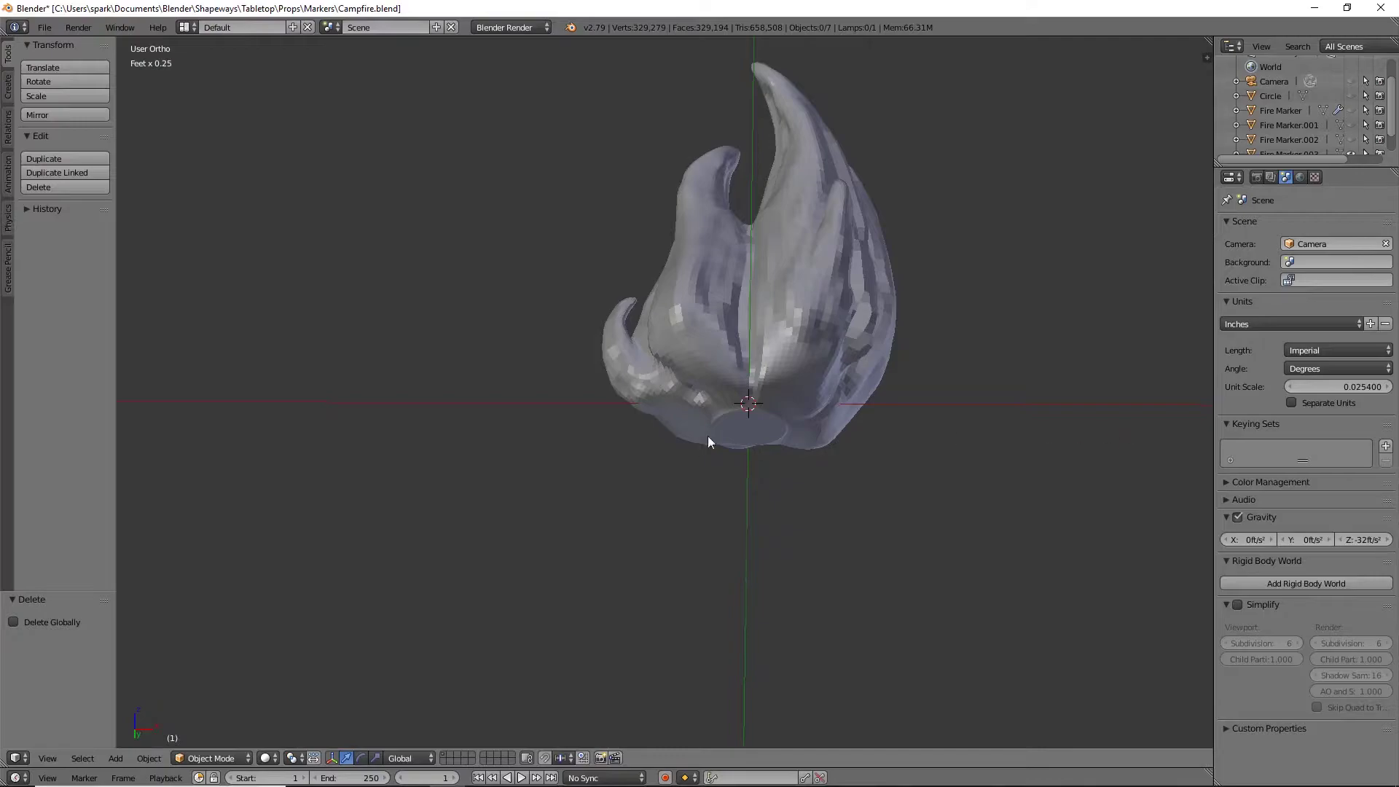
pyautogui.moveTo(879, 334); pyautogui.dragTo(875, 412, button='middle')
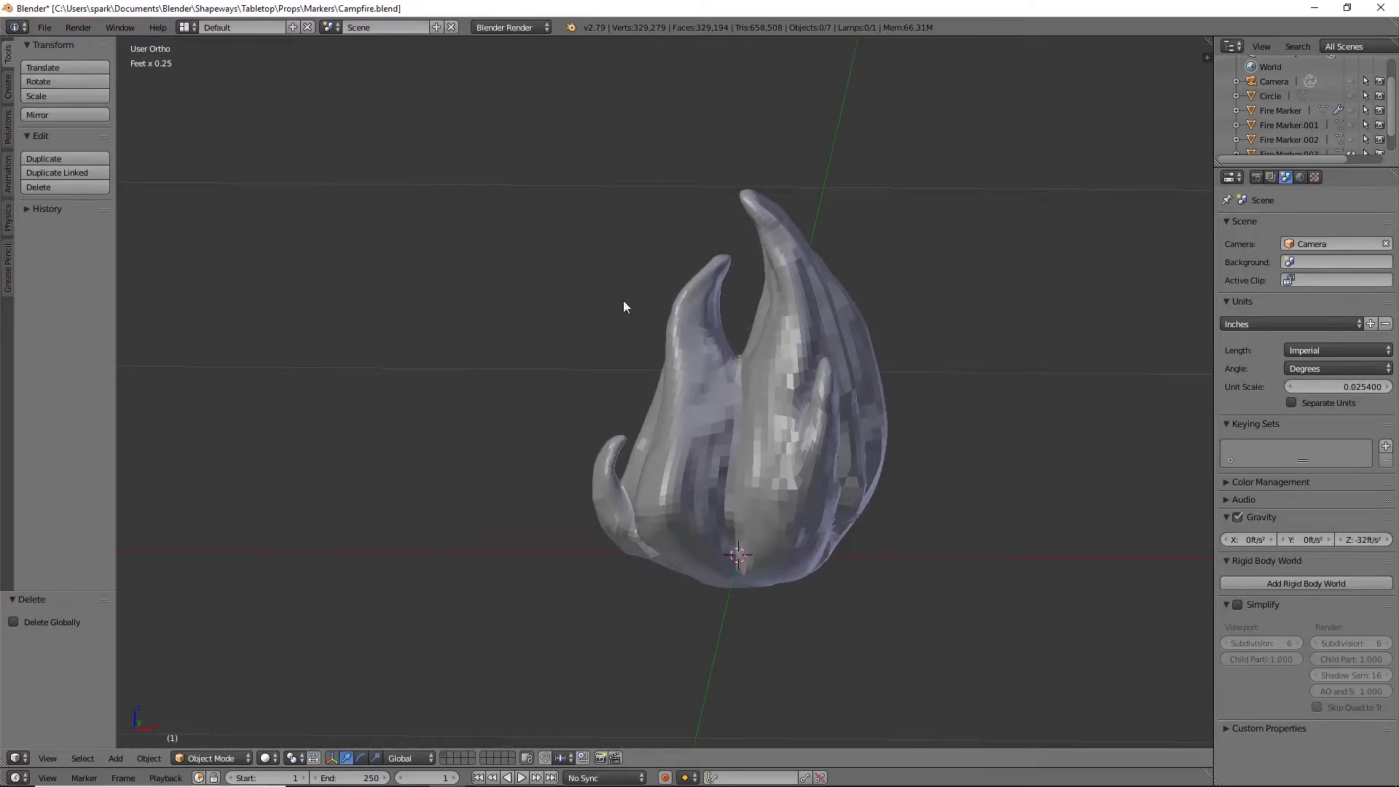
pyautogui.moveTo(623, 306); pyautogui.dragTo(694, 499, button='middle')
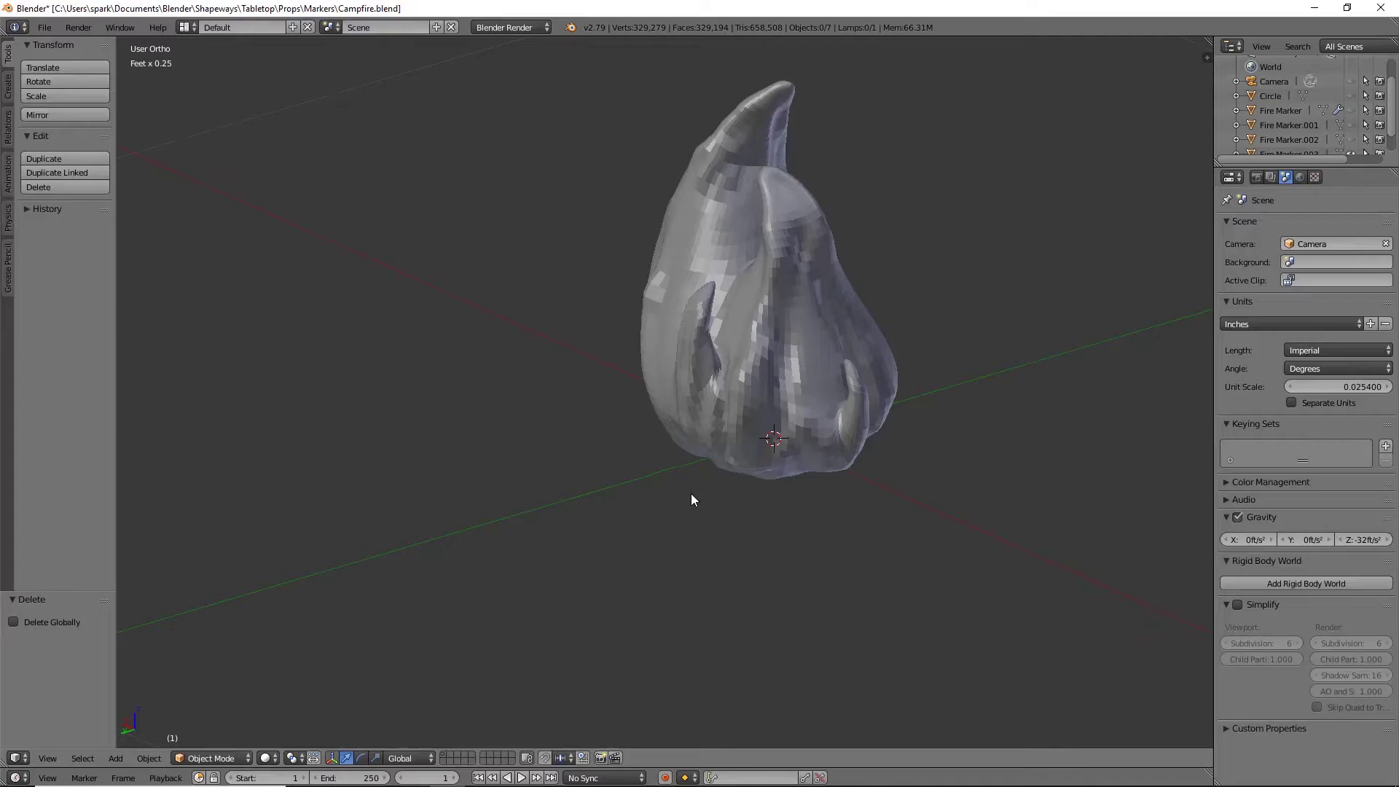
pyautogui.moveTo(702, 485)
pyautogui.mouseDown(button='middle')
pyautogui.moveTo(967, 489)
pyautogui.moveTo(695, 491)
pyautogui.mouseUp(button='middle')
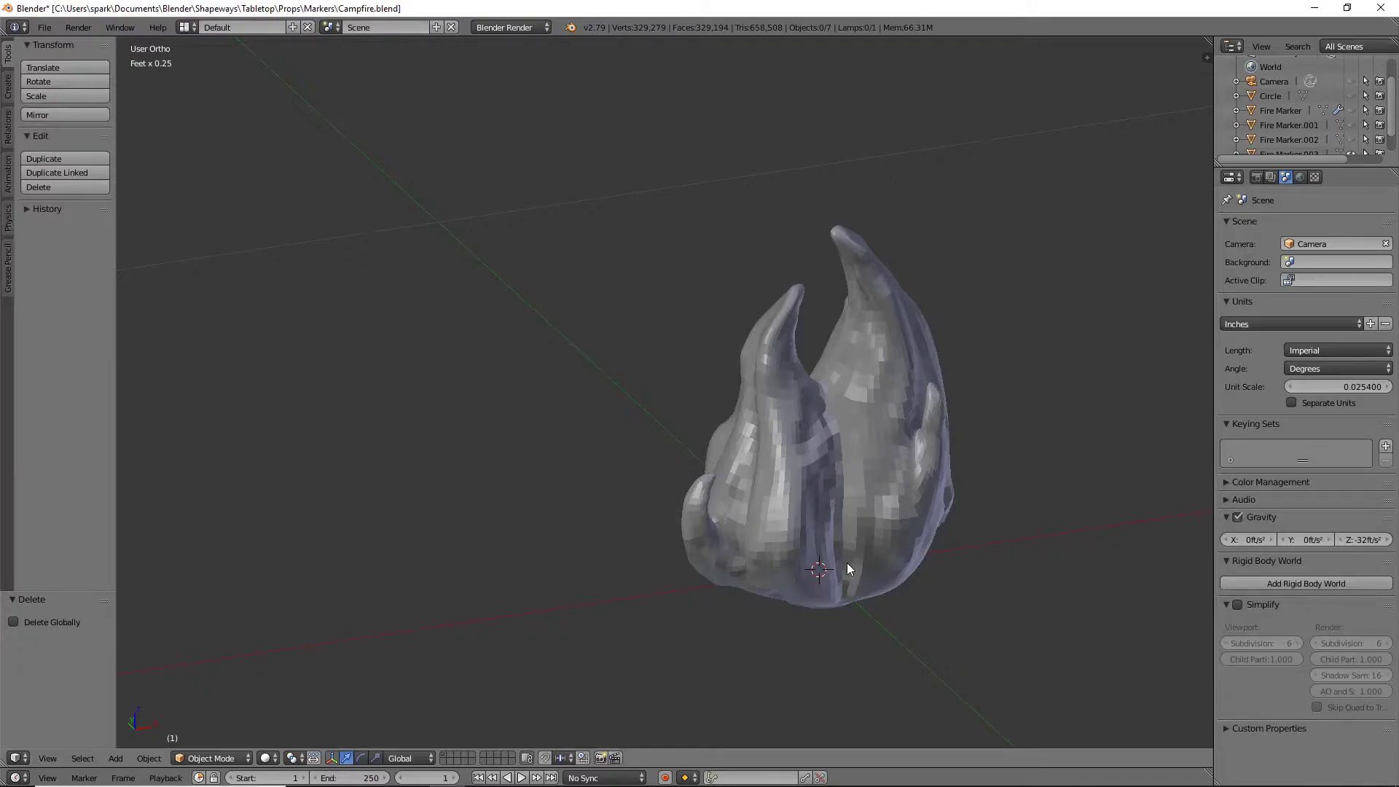
# Add a cylinder, scale it down, and move it along X beside the flame
pyautogui.hotkey('shift', 'a')
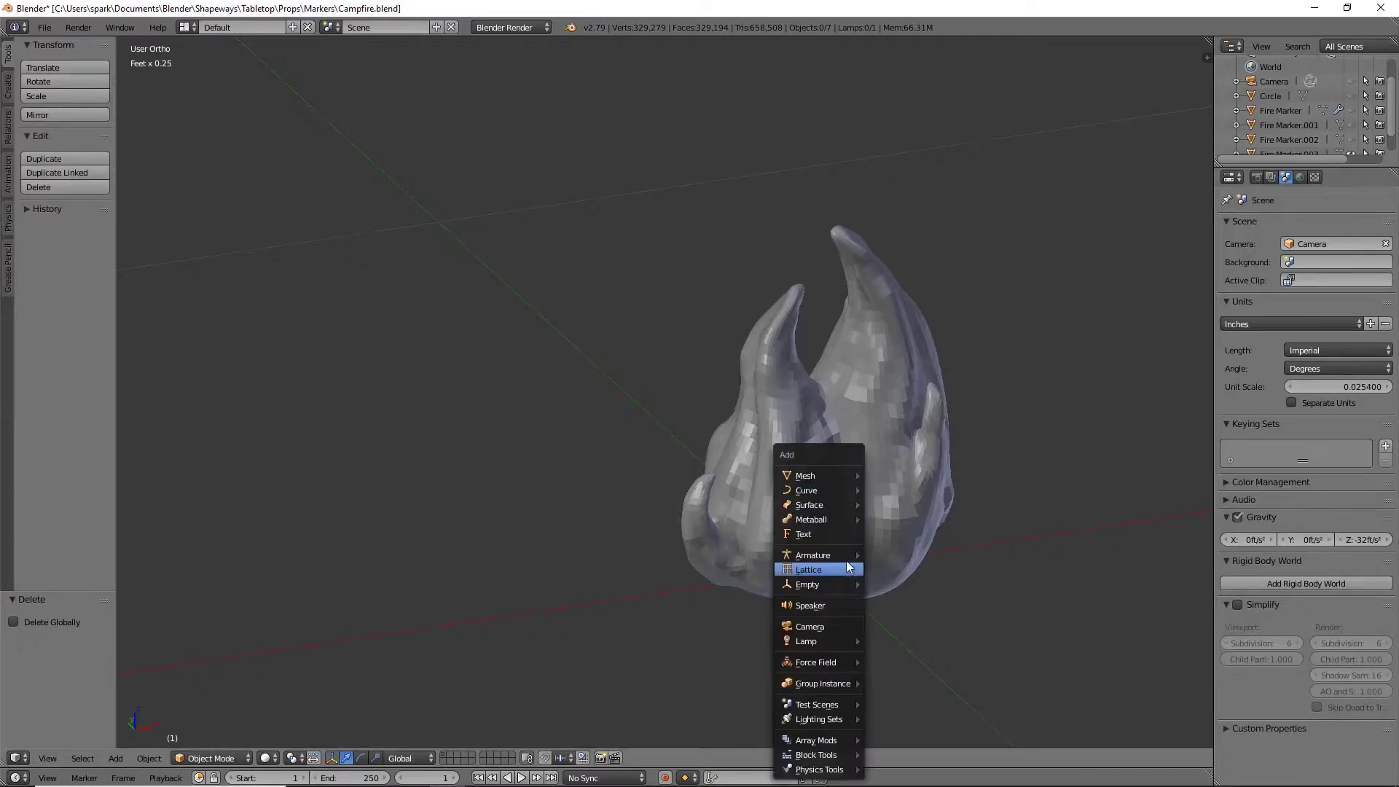
pyautogui.moveTo(825, 478)
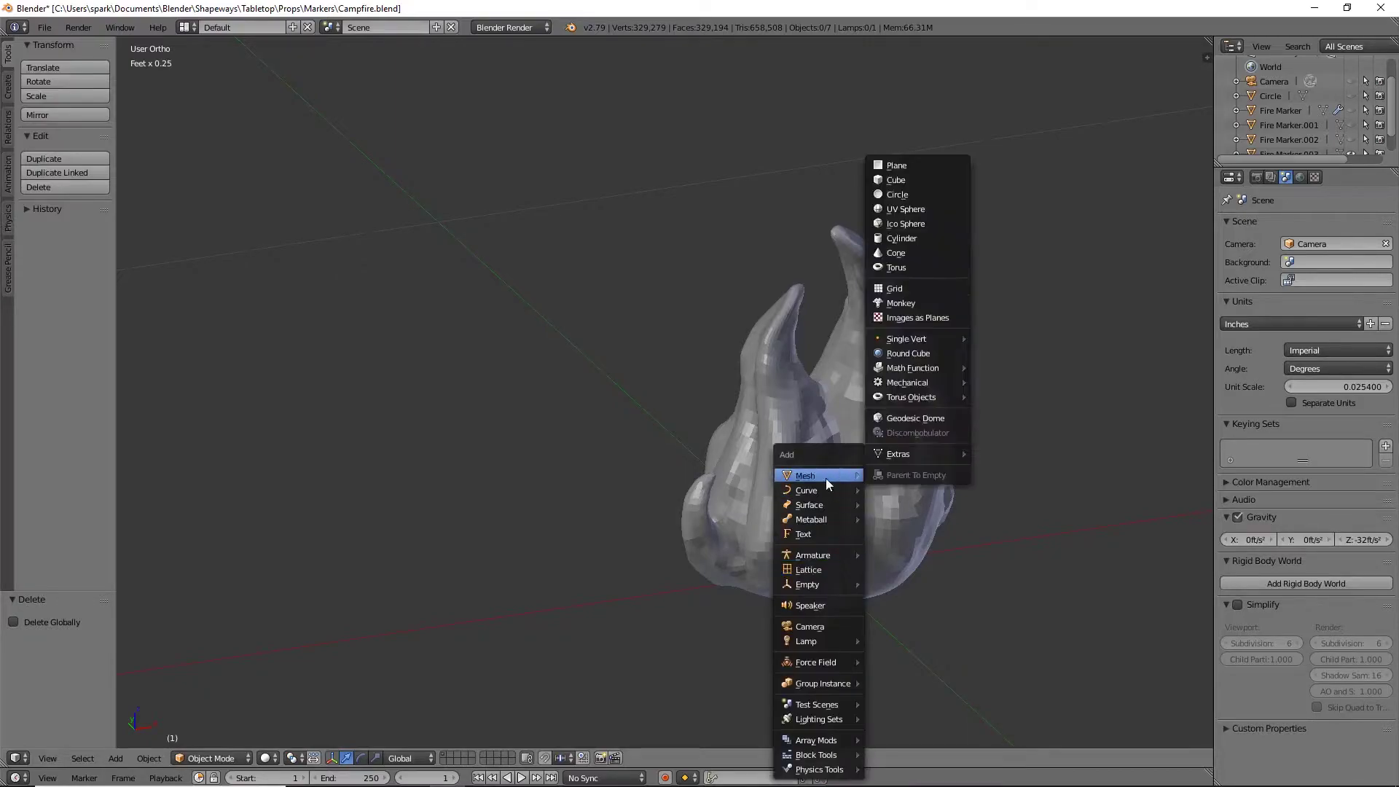
pyautogui.click(918, 241)
pyautogui.scroll(-10, 962, 546)
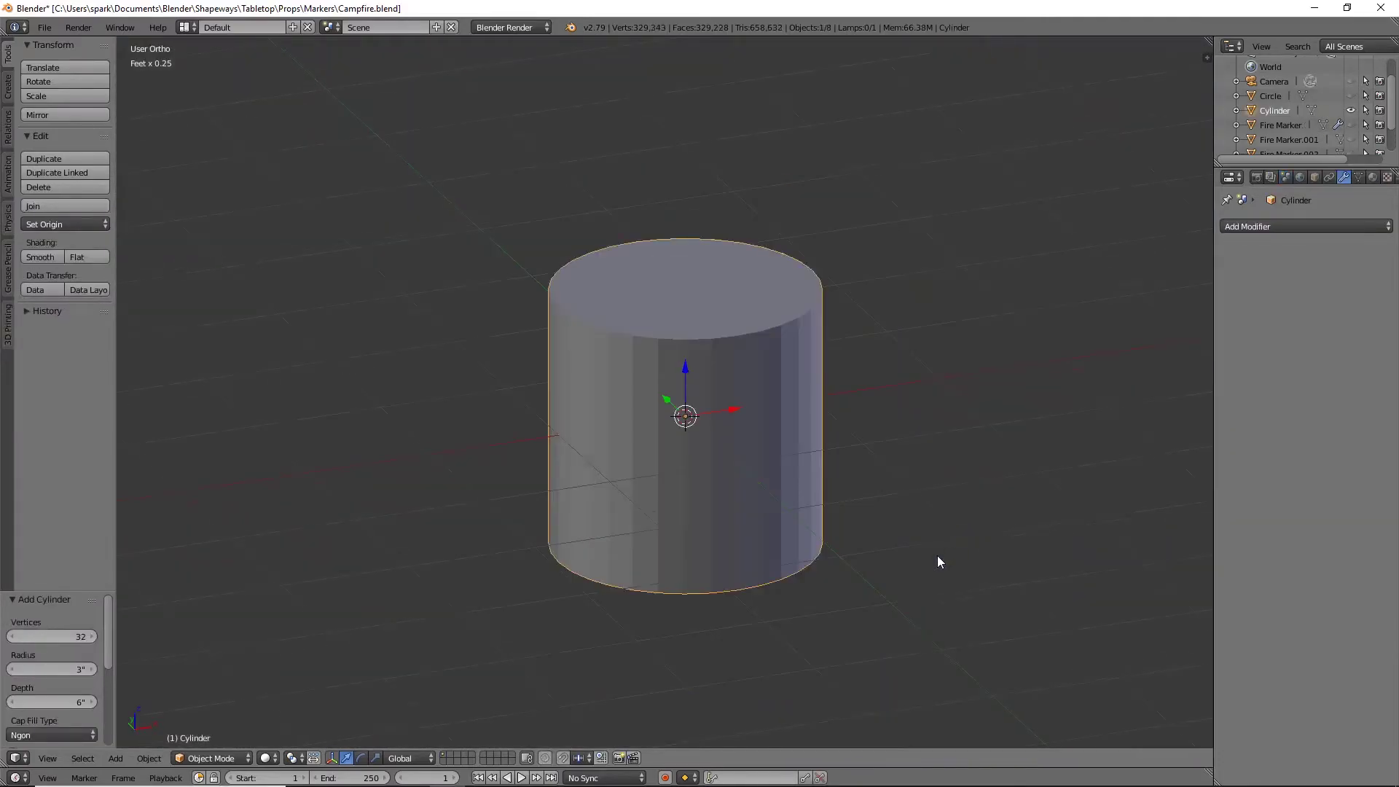
pyautogui.press('s')
pyautogui.click(732, 409)
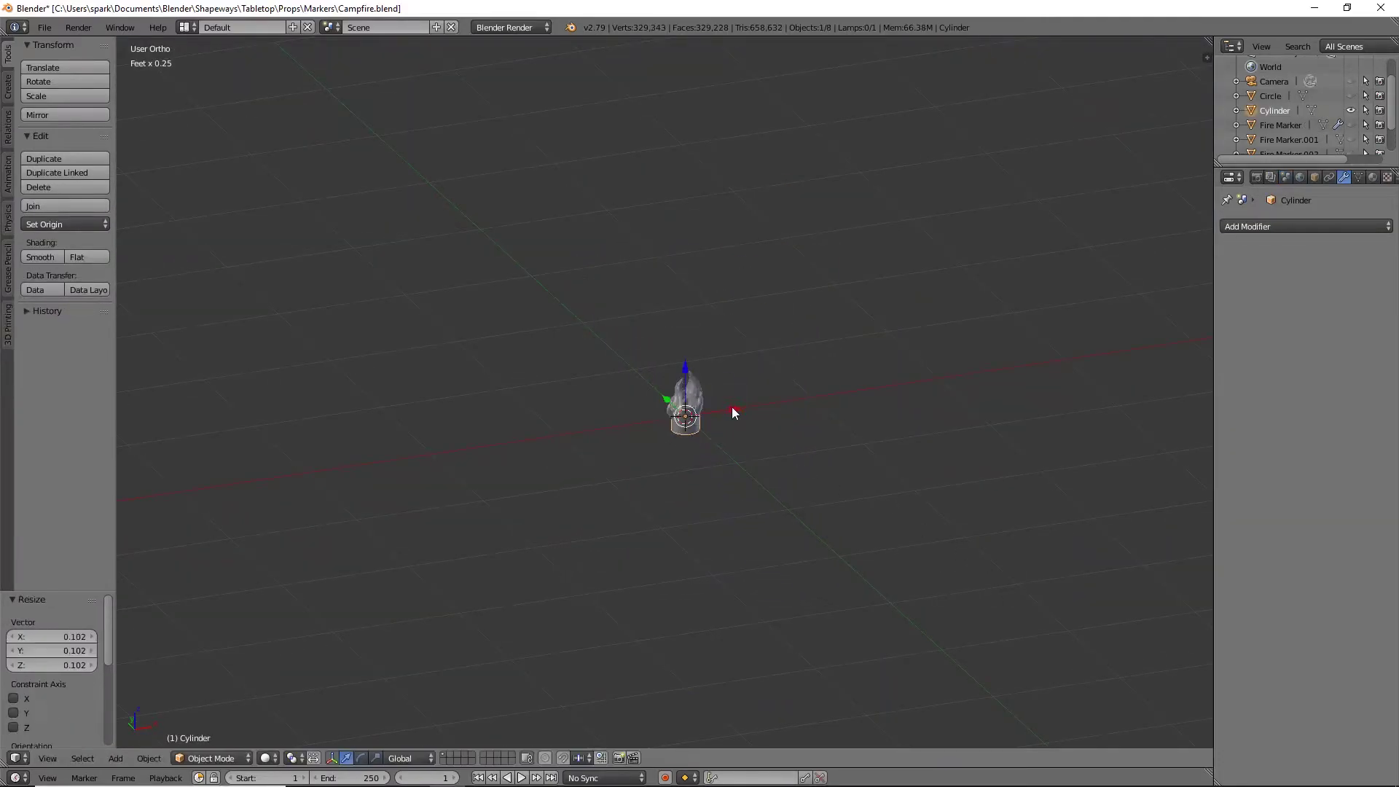
pyautogui.moveTo(732, 409); pyautogui.dragTo(795, 393)
# Thin the cylinder without changing its height and slide it along X next to the flame
pyautogui.press('s')
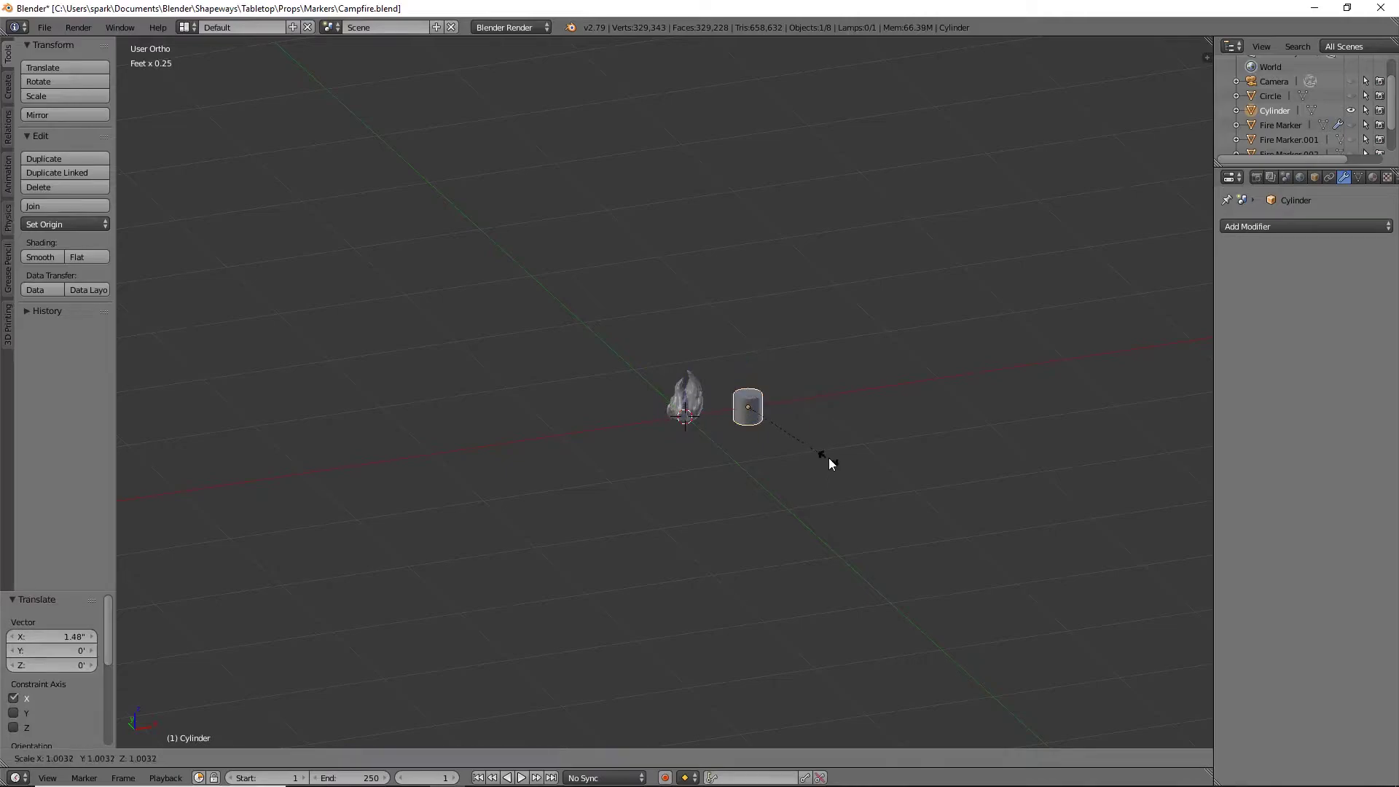
pyautogui.hotkey('shift', 'z')
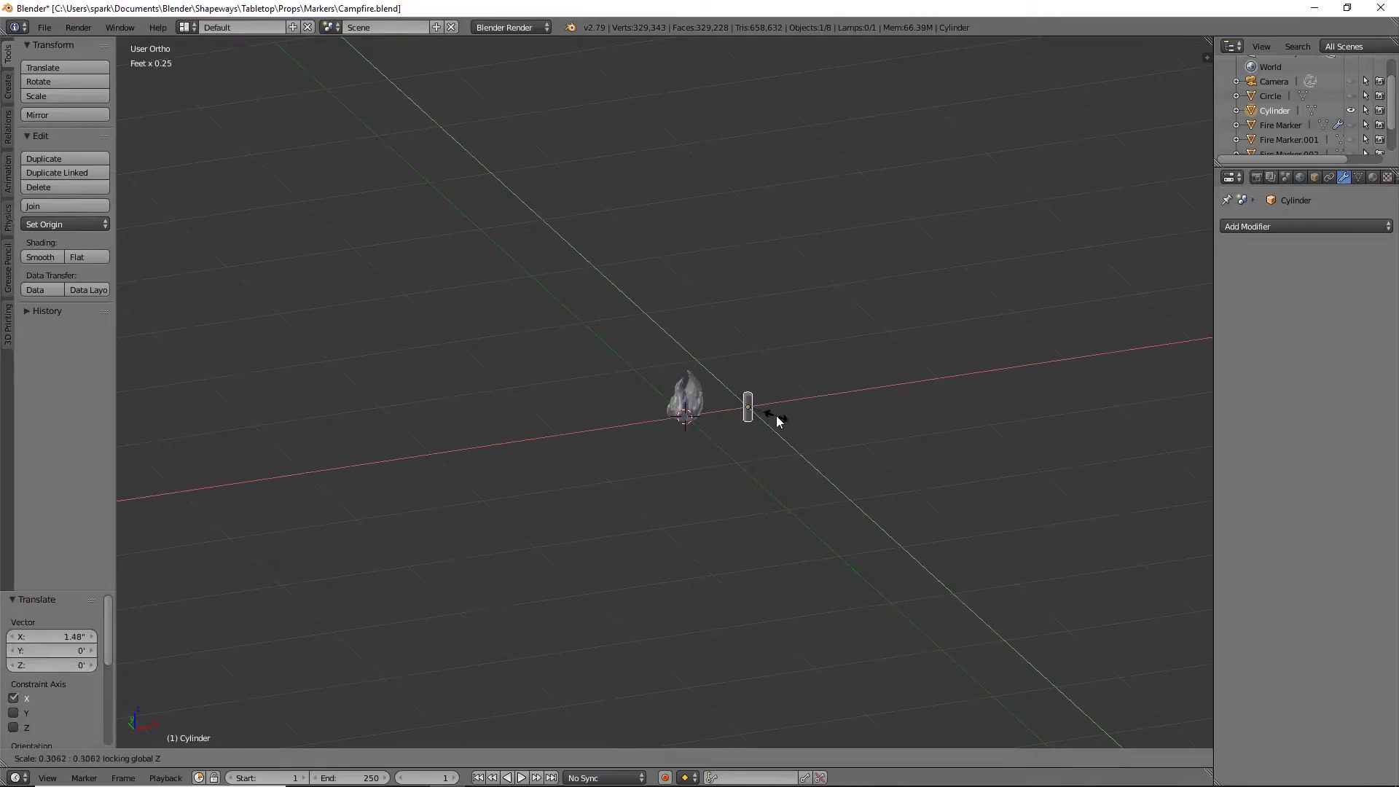
pyautogui.click(773, 414)
pyautogui.scroll(8, 804, 438)
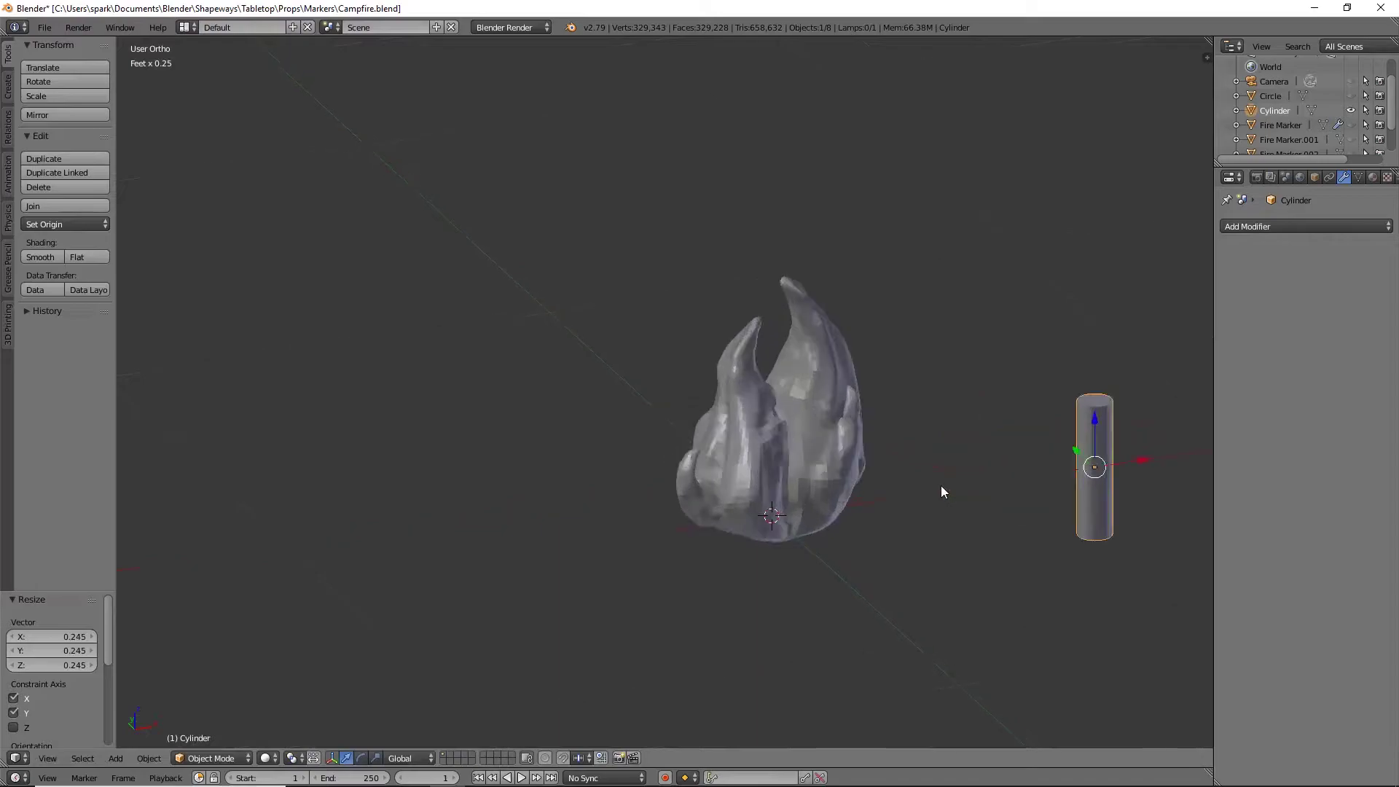
pyautogui.moveTo(941, 492); pyautogui.dragTo(956, 502, button='middle')
pyautogui.press('g')
pyautogui.press('x')
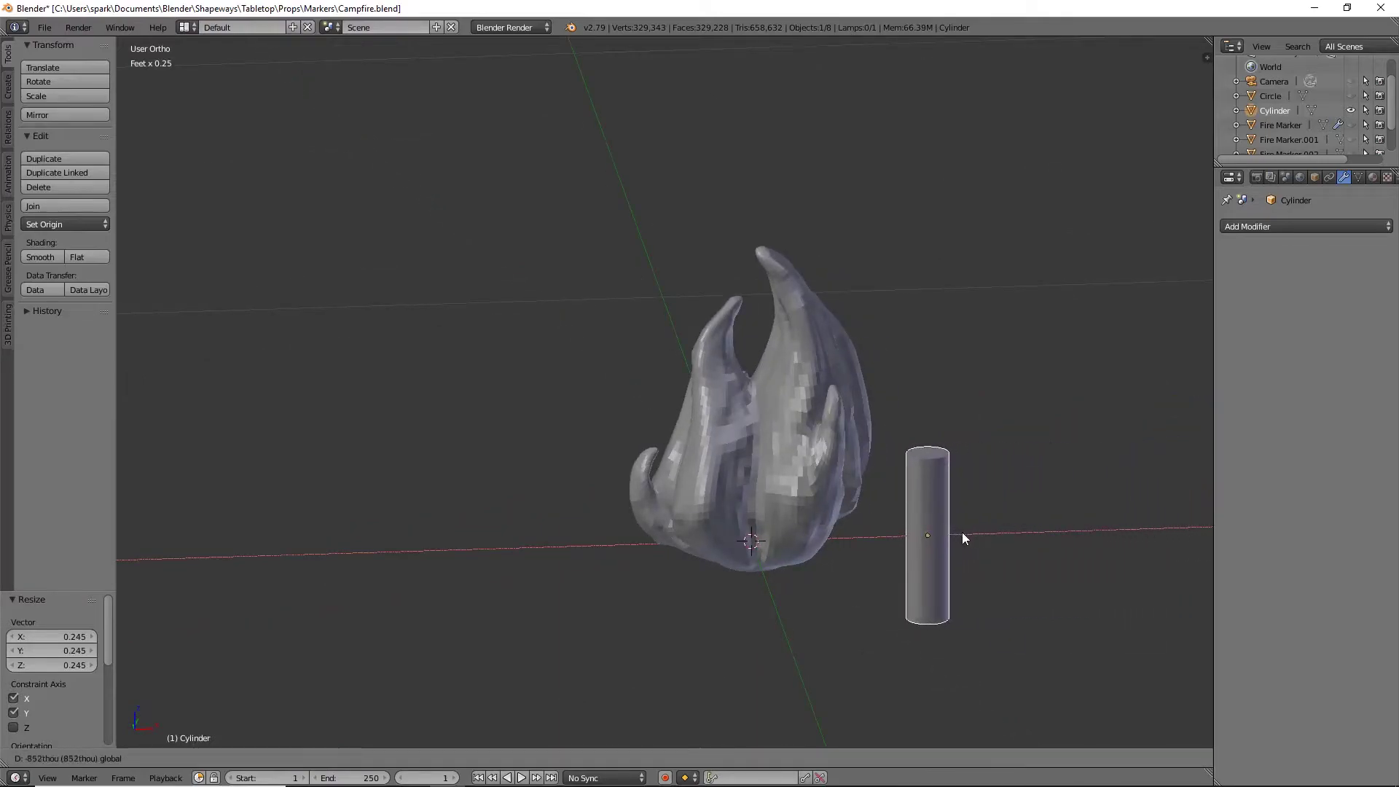
pyautogui.click(962, 532)
pyautogui.scroll(-3, 1021, 563)
pyautogui.keyDown('shift'); pyautogui.moveTo(1022, 563); pyautogui.dragTo(970, 568, button='middle'); pyautogui.keyUp('shift')
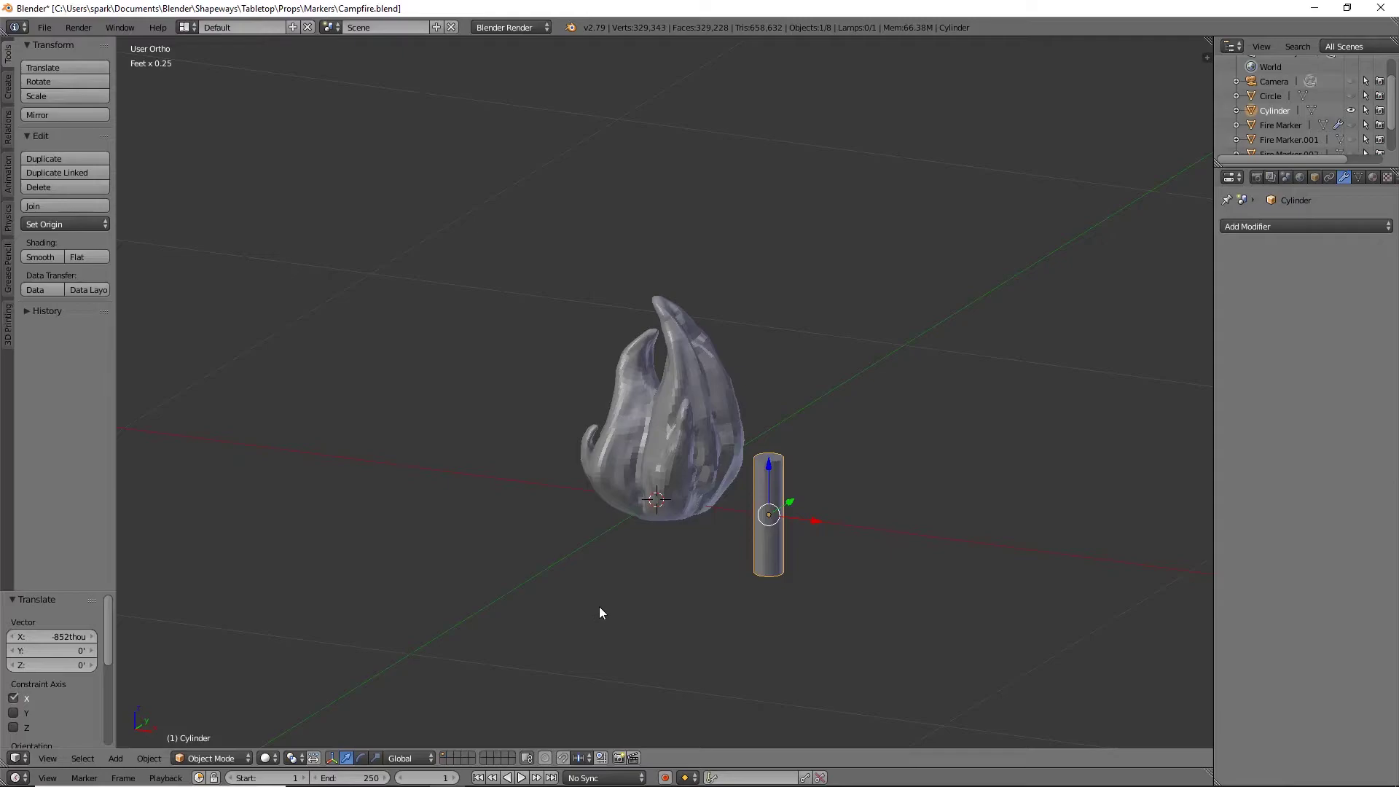
# Add an Array modifier with Count 5 and Relative Offset X 1.8 for a row of logs
pyautogui.click(1291, 225)
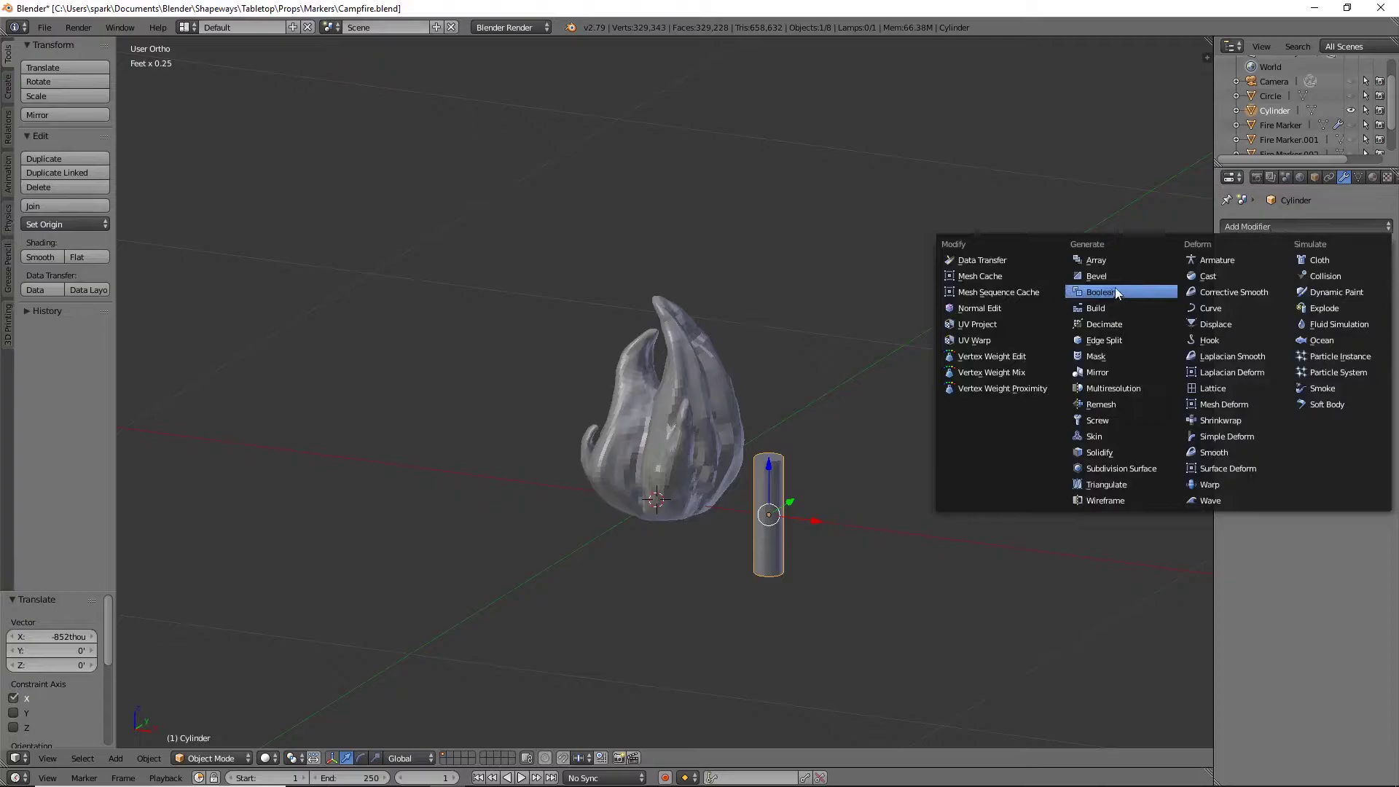
pyautogui.click(1099, 263)
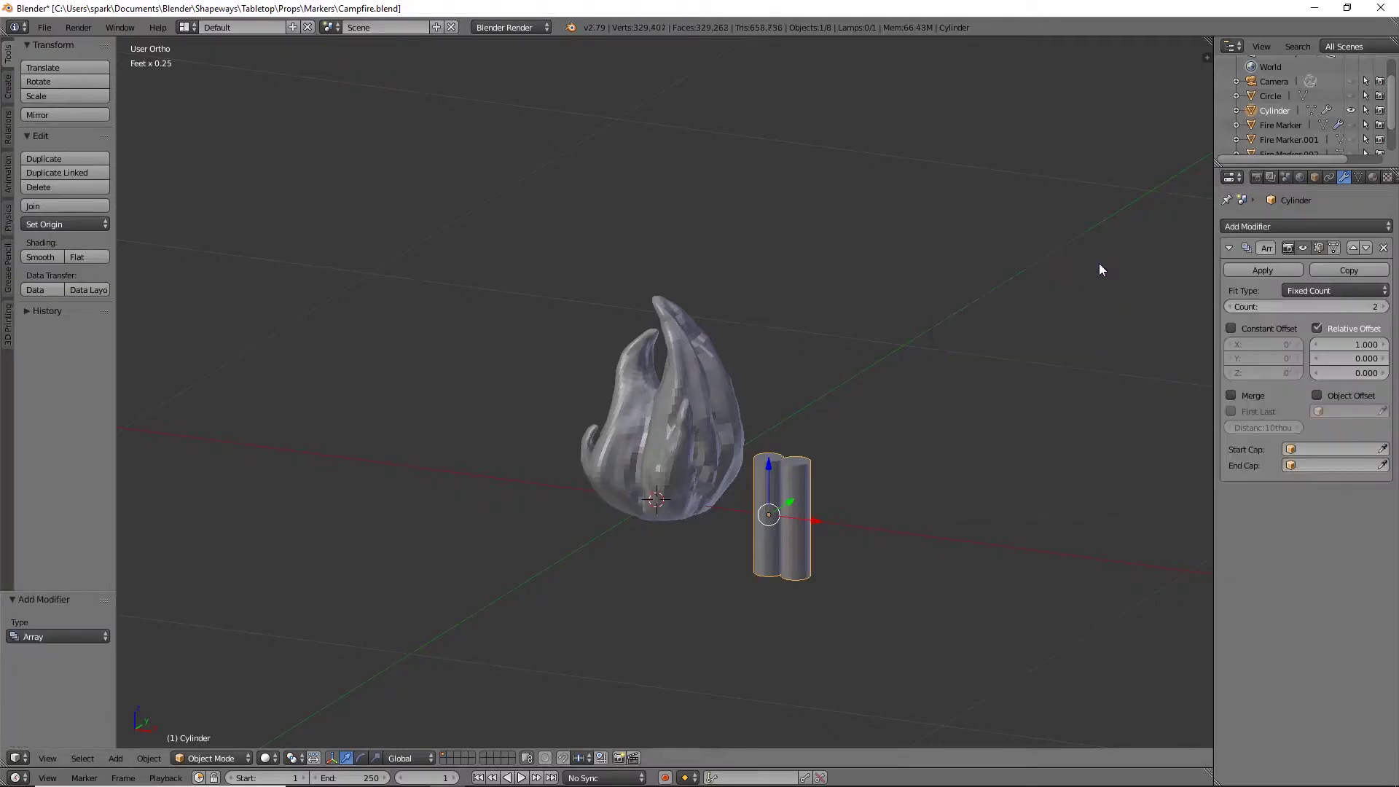
pyautogui.click(1384, 307)
pyautogui.click(1384, 307)
pyautogui.click(1385, 306)
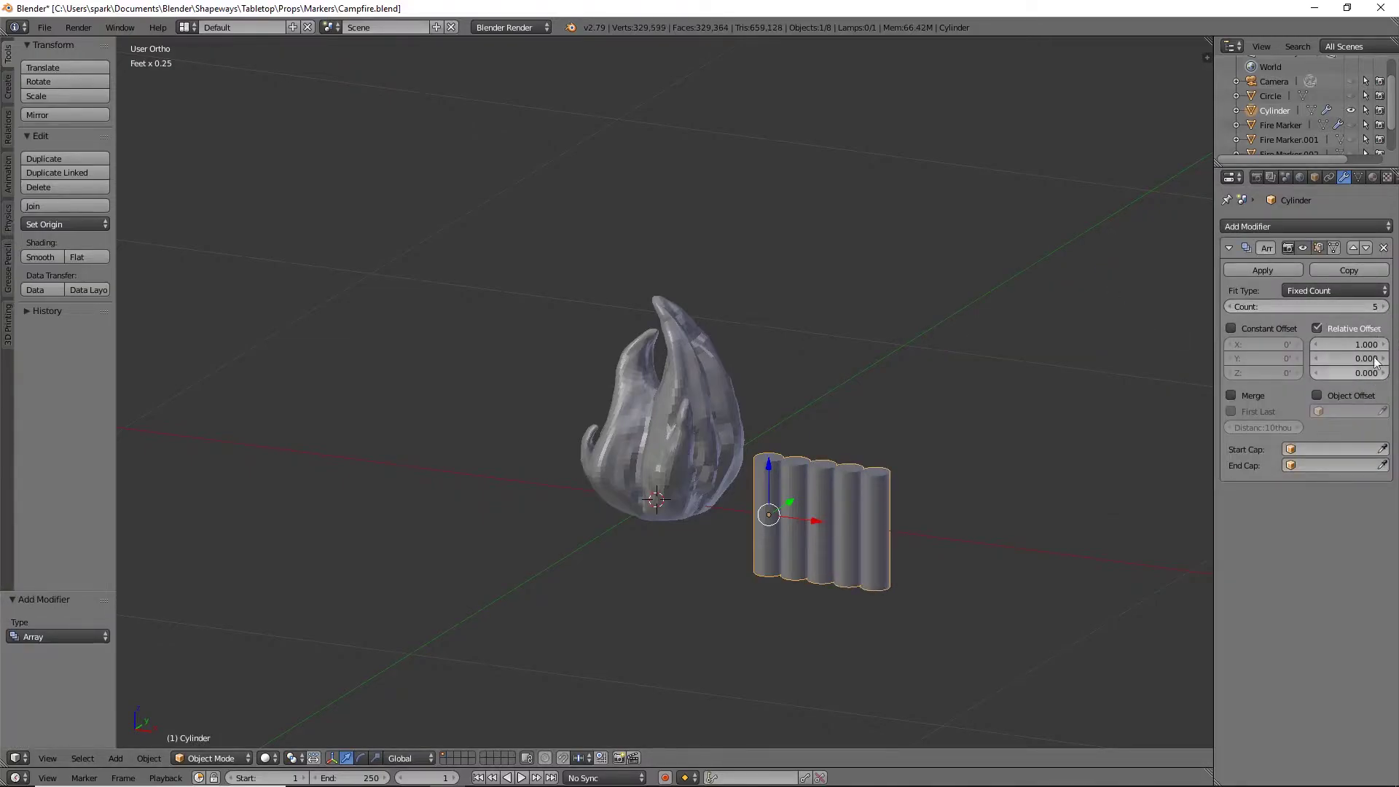
pyautogui.moveTo(1349, 344); pyautogui.dragTo(1387, 347)
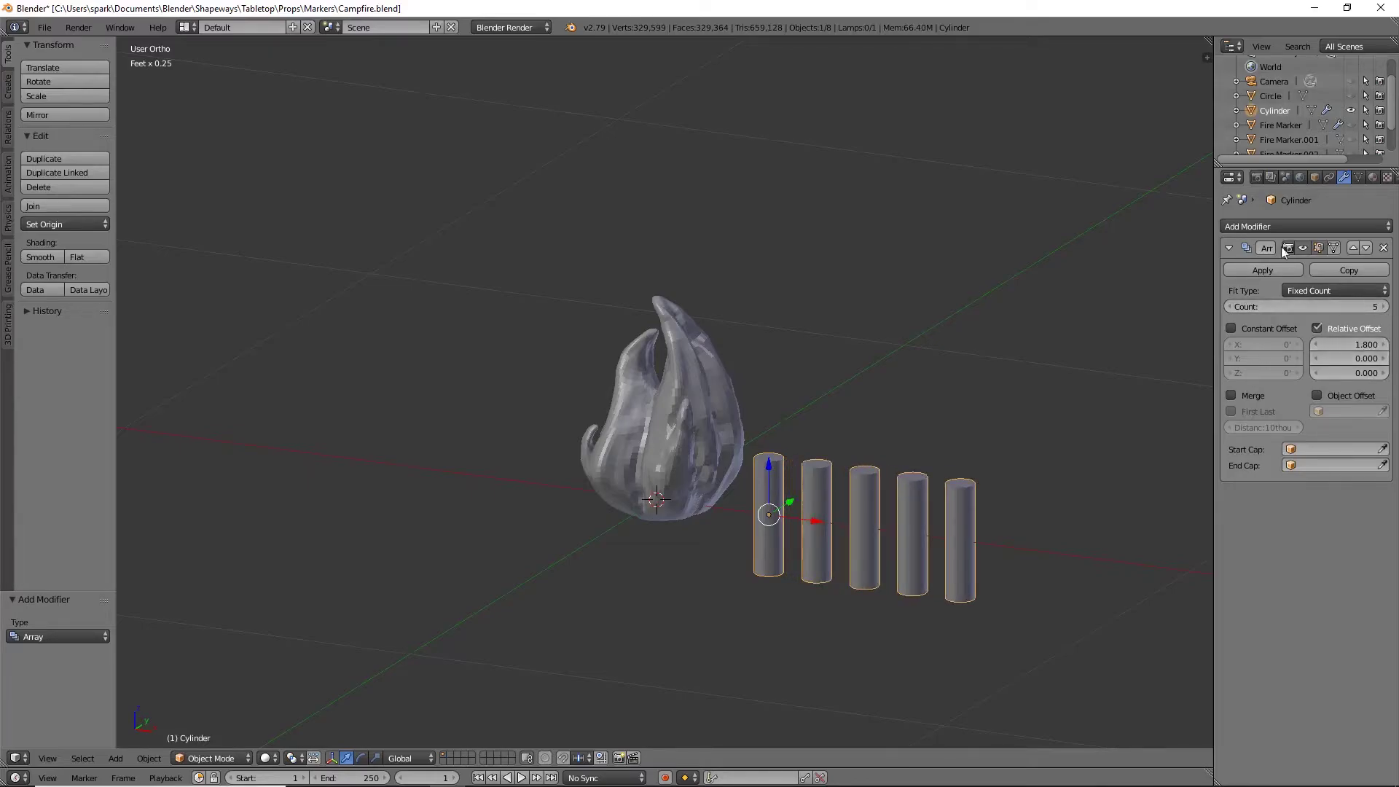
# Add a Bezier circle scaled down to 0.099 at the flame's base and reselect the logs
pyautogui.hotkey('shift', 'a')
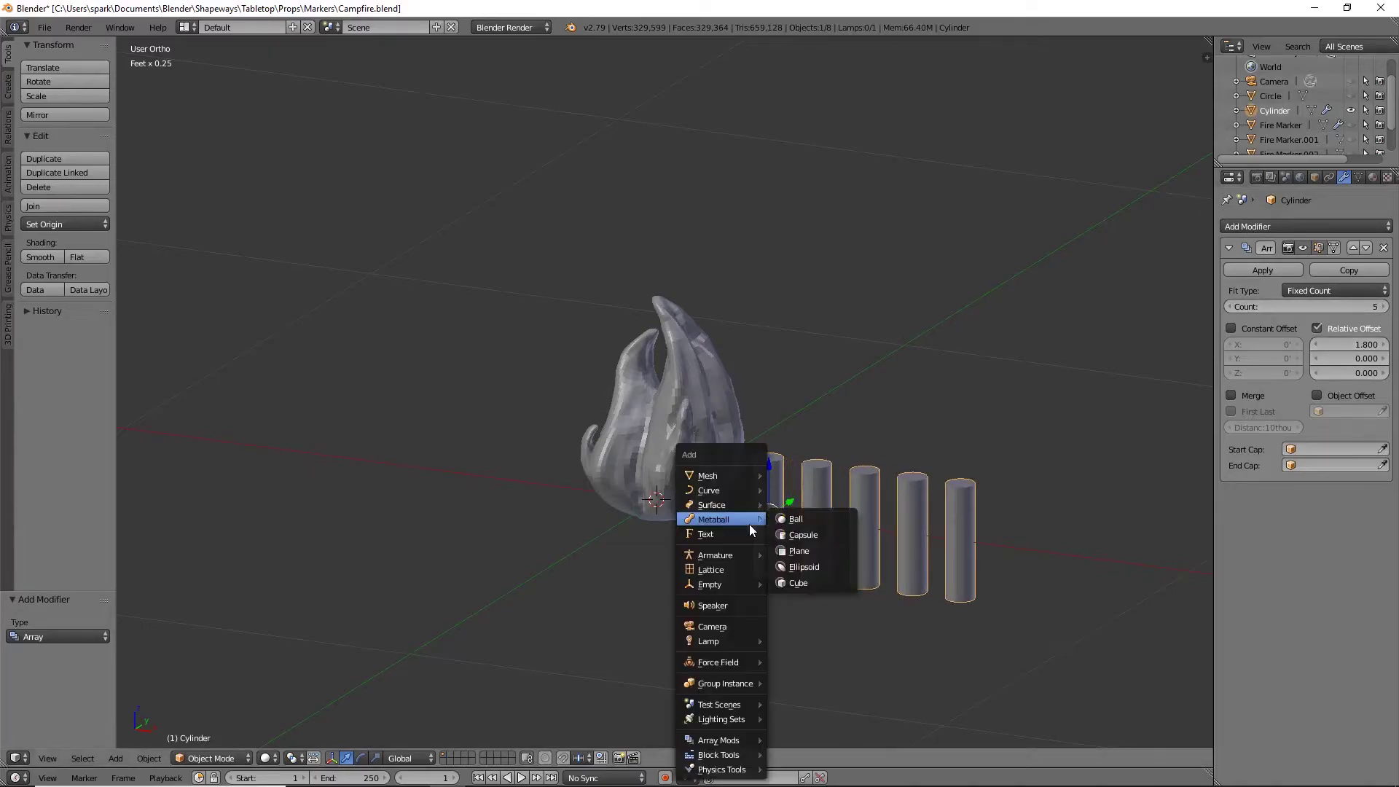
pyautogui.moveTo(733, 490)
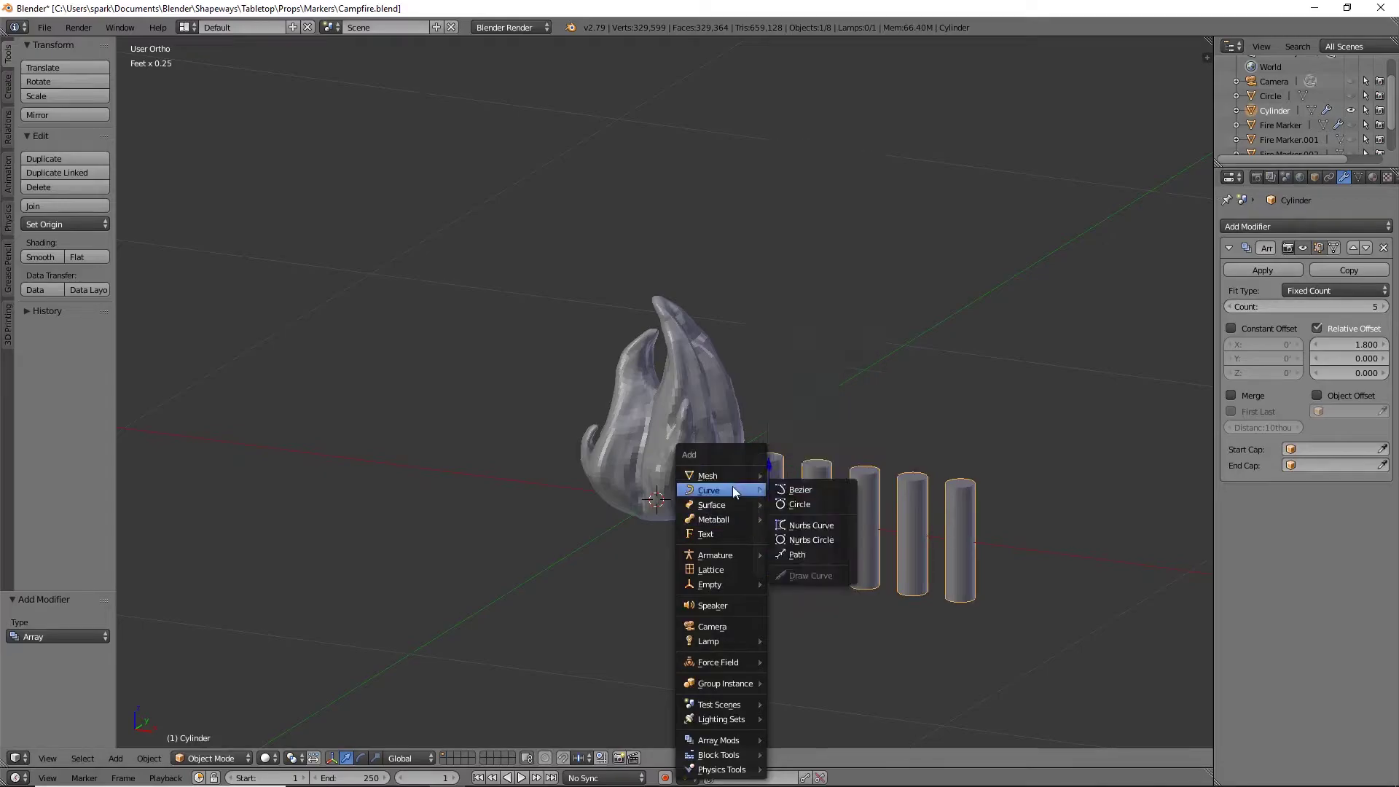
pyautogui.click(803, 503)
pyautogui.scroll(-3, 977, 570)
pyautogui.press('s')
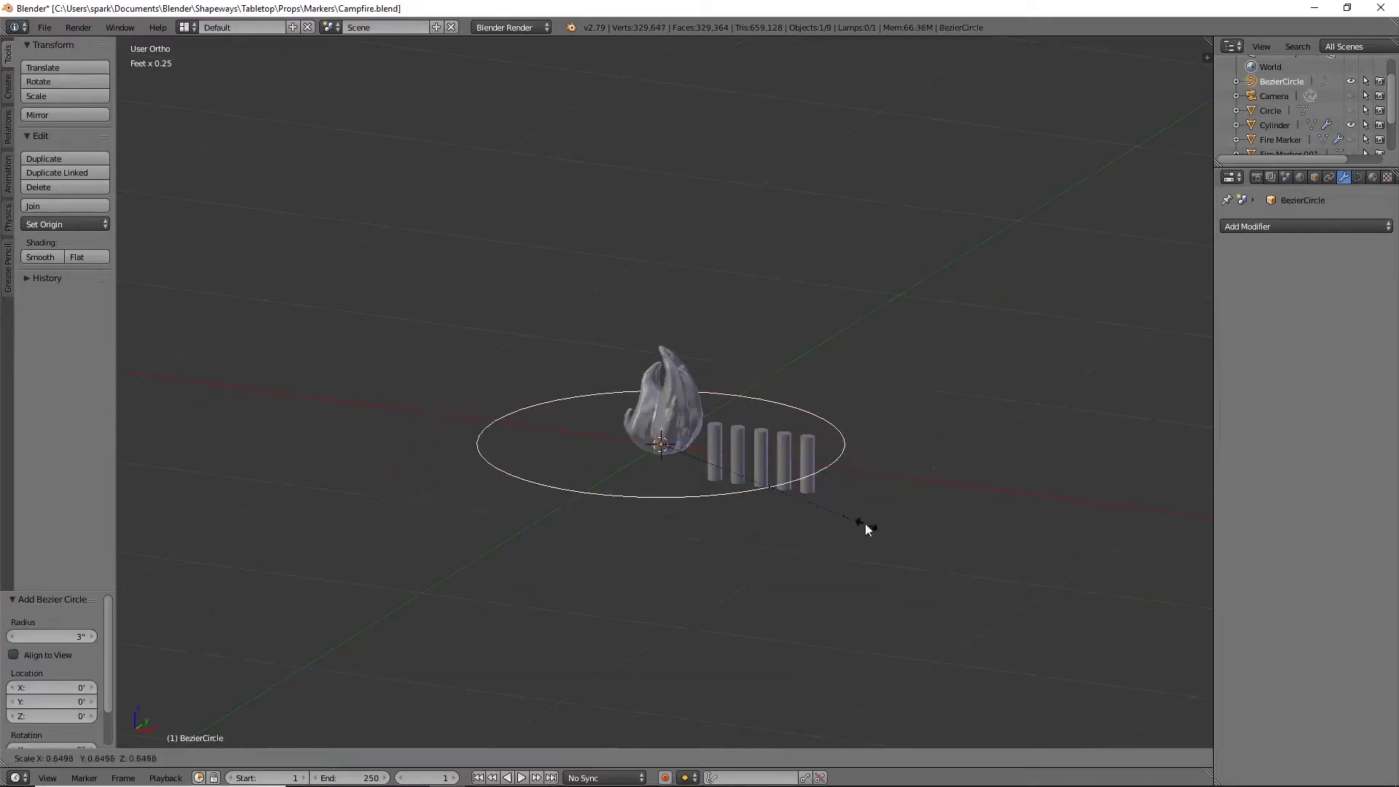
pyautogui.click(694, 460)
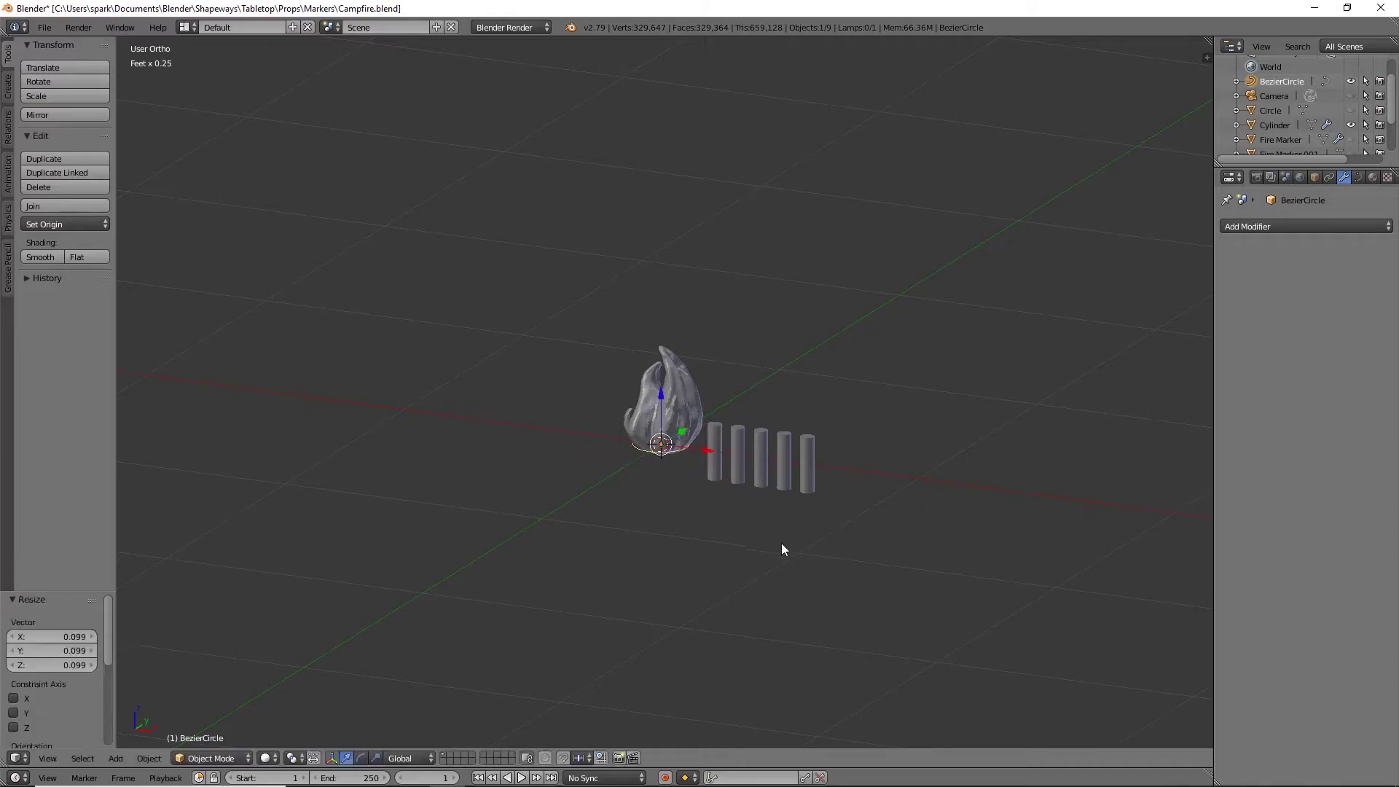
pyautogui.rightClick(716, 450)
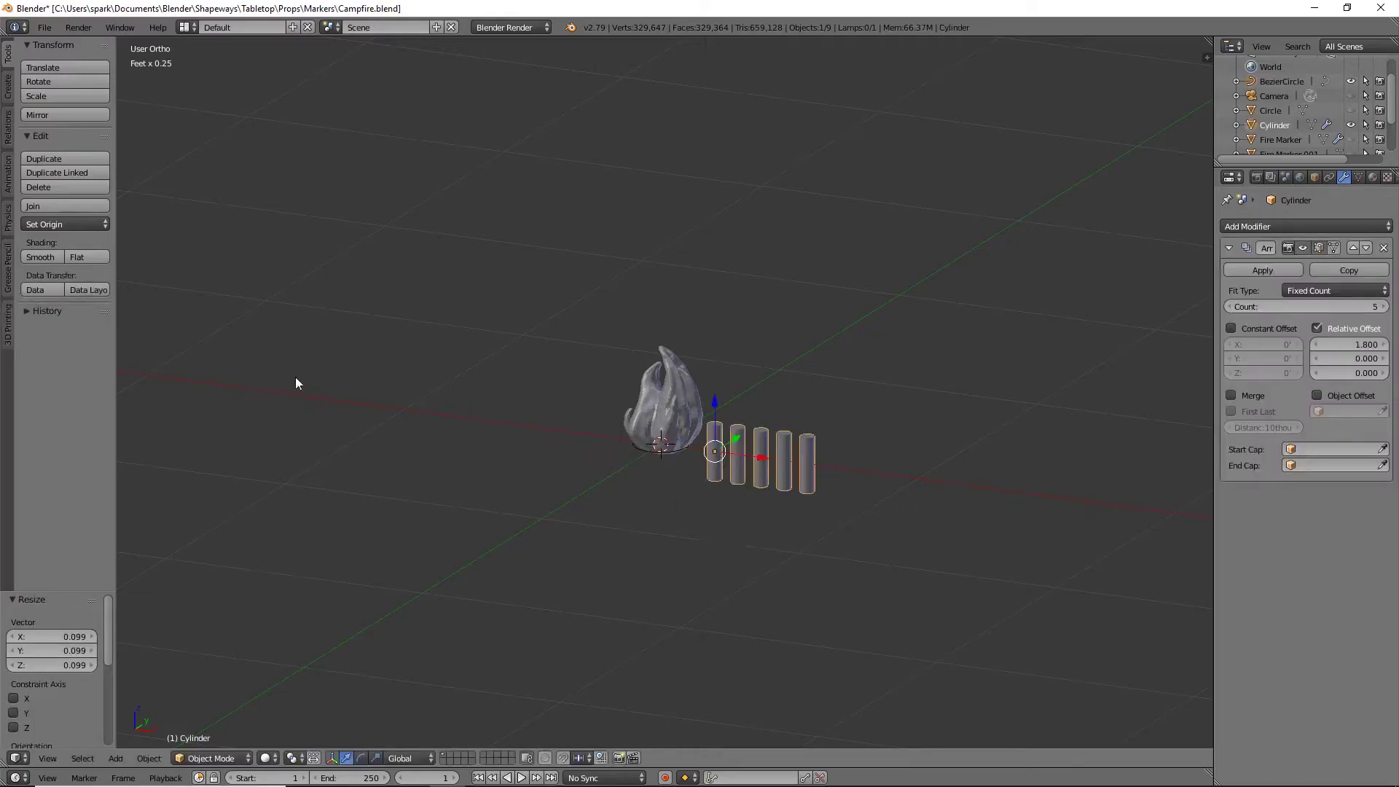
pyautogui.click(53, 222)
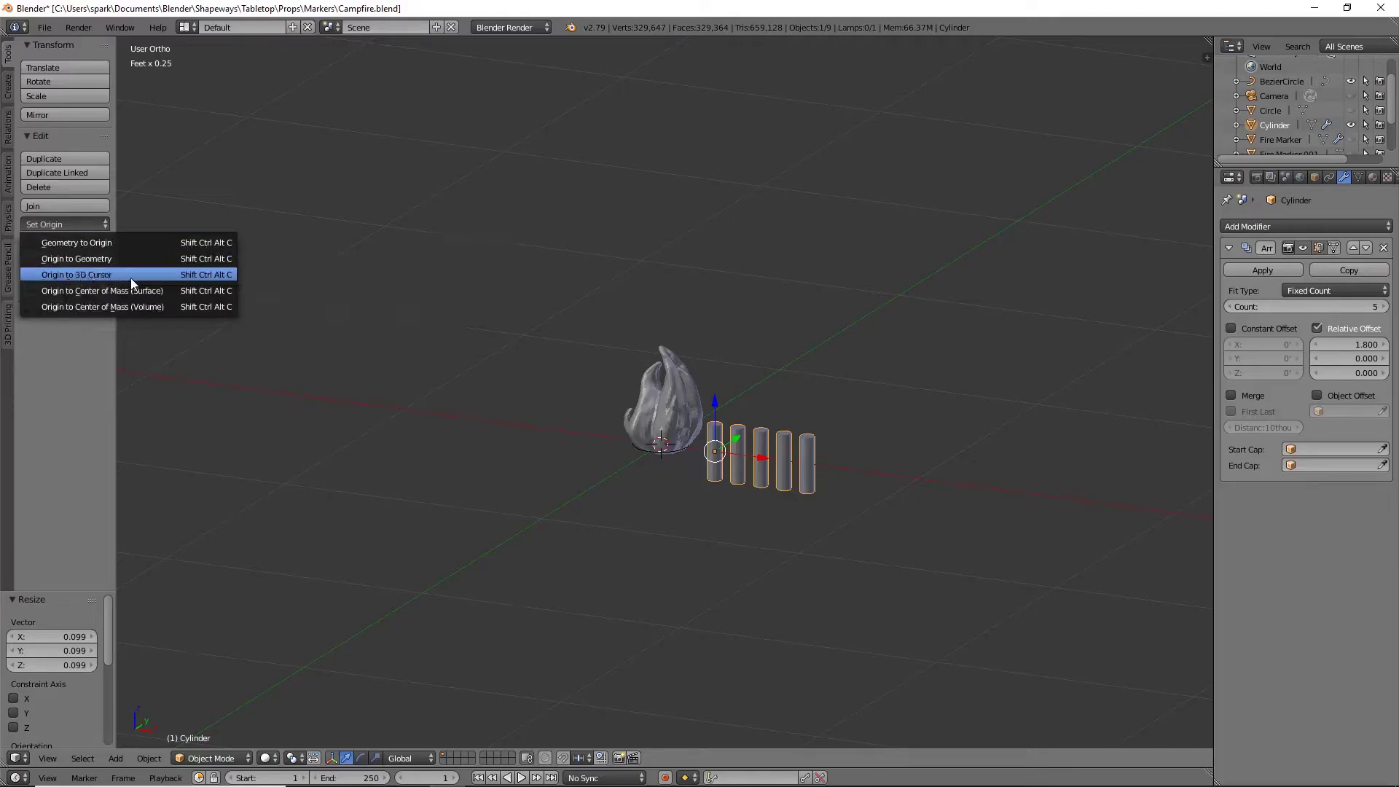
# Set the logs' origin to the 3D cursor and add a Curve modifier following BezierCircle
pyautogui.click(131, 276)
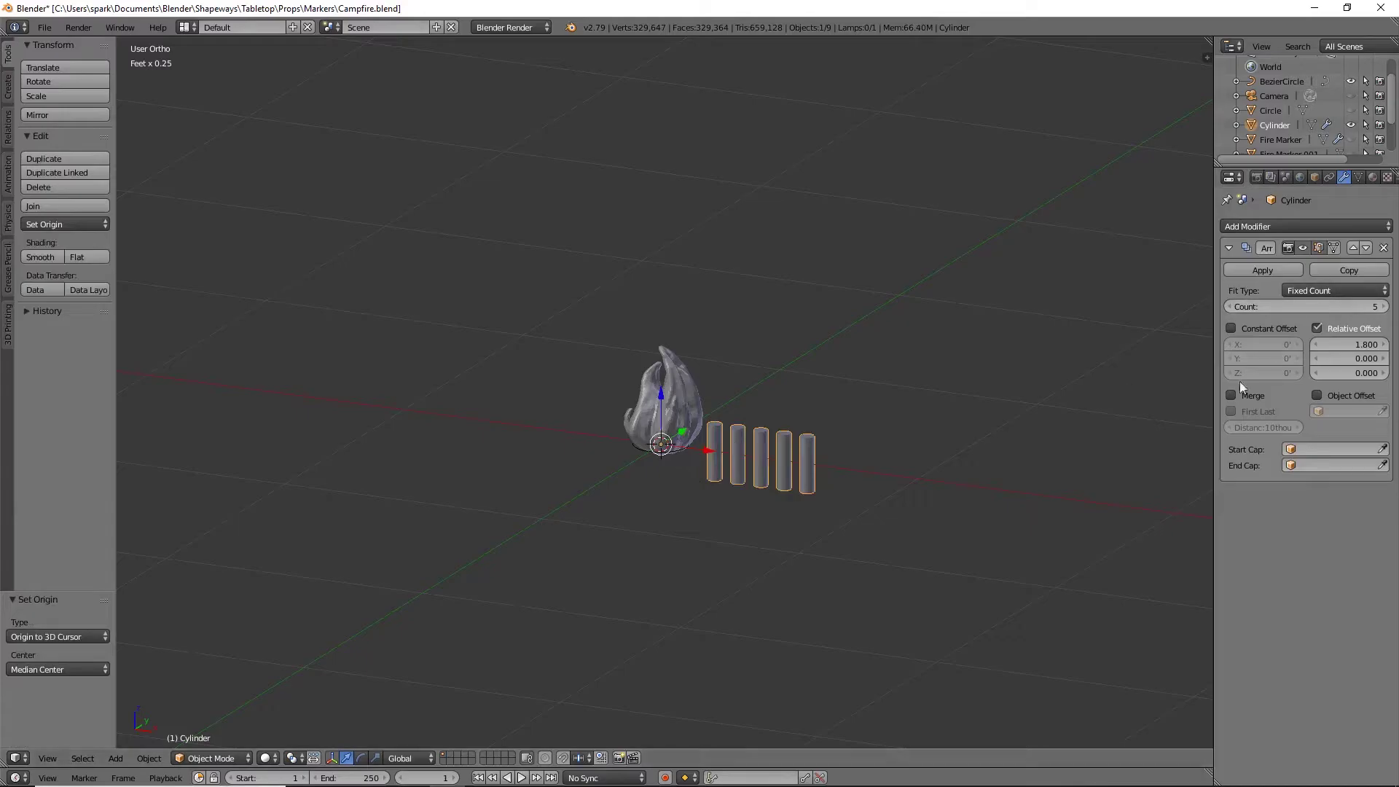
pyautogui.click(1248, 229)
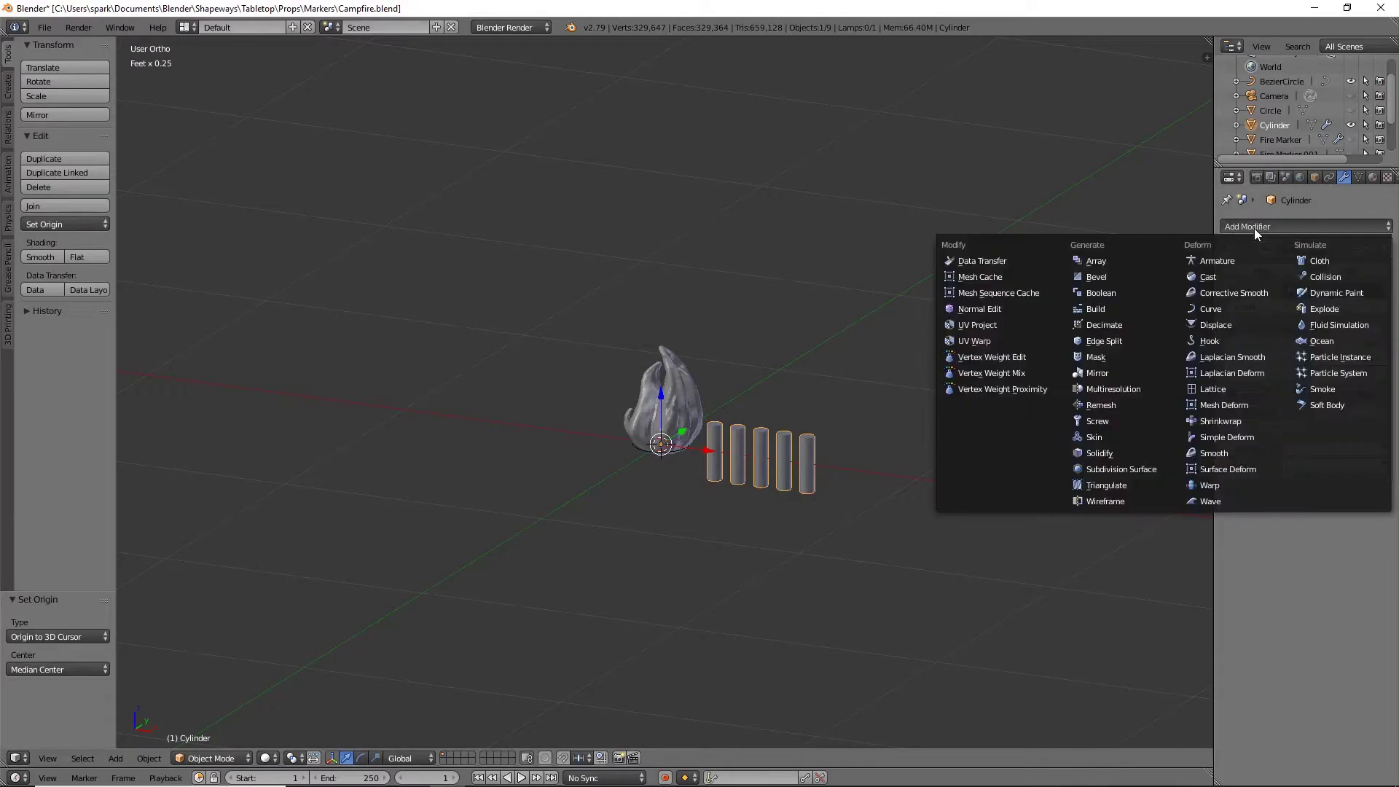
pyautogui.click(1214, 323)
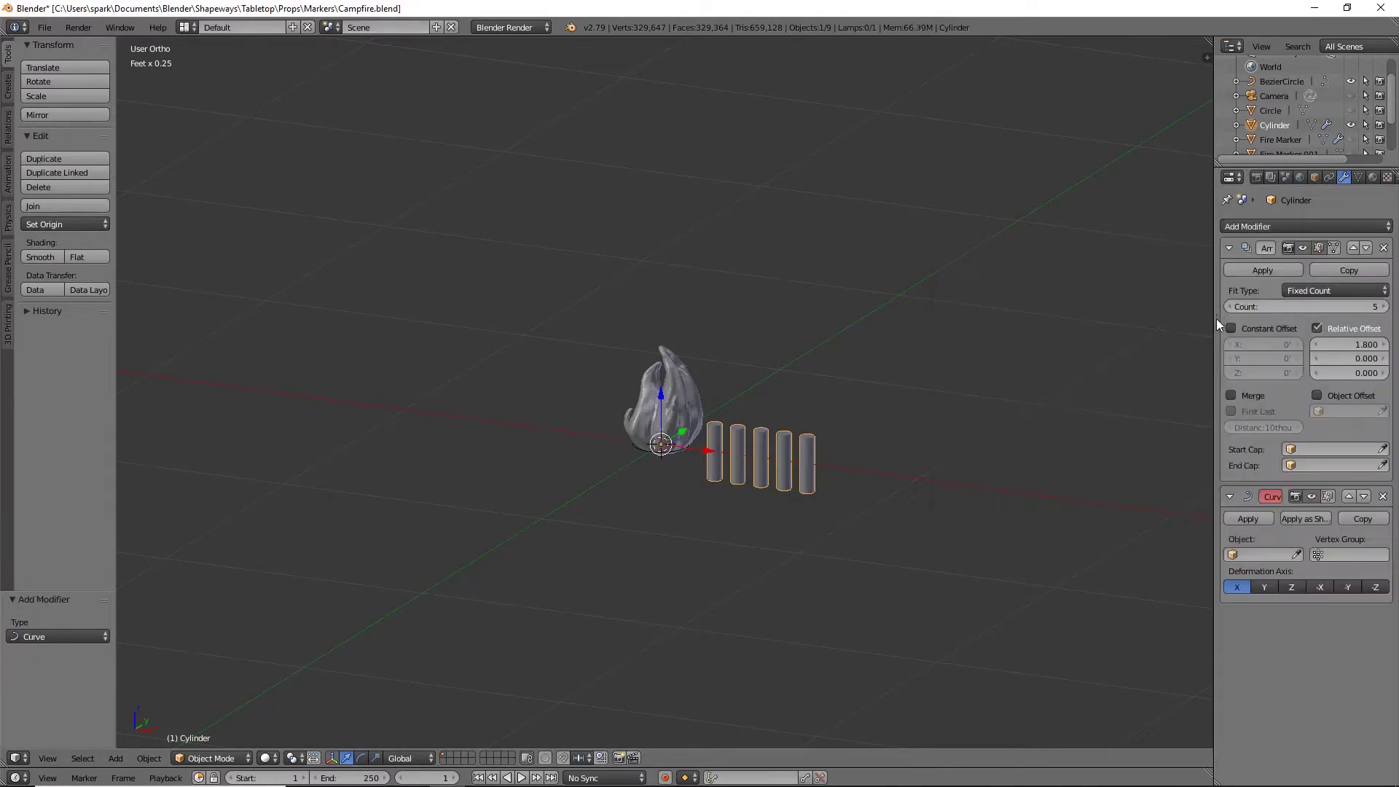
pyautogui.click(1261, 556)
pyautogui.click(1238, 576)
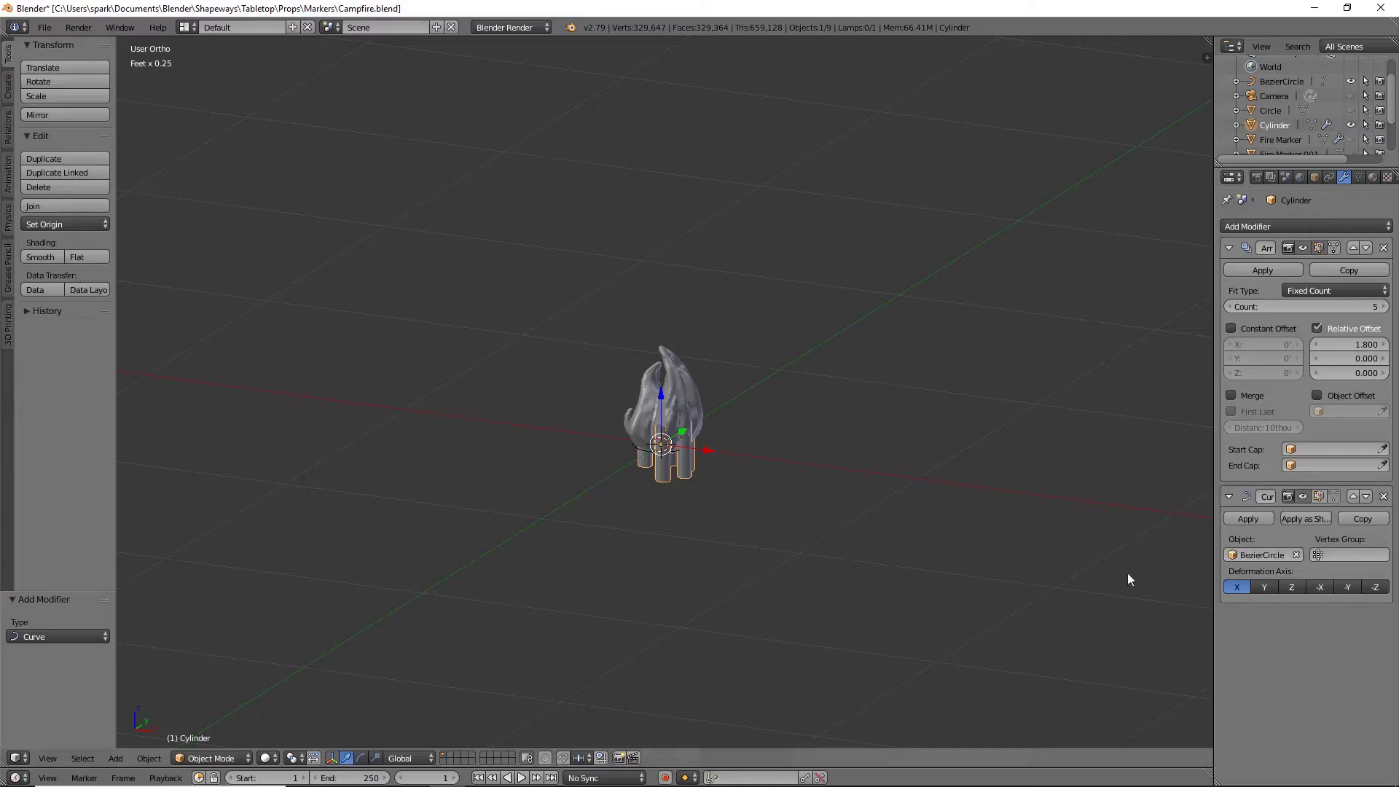
pyautogui.scroll(5, 790, 490)
pyautogui.moveTo(1128, 579); pyautogui.dragTo(806, 459, button='middle')
# In wireframe top view, raise the log array count to 7 around the flame
pyautogui.press('KP_7')
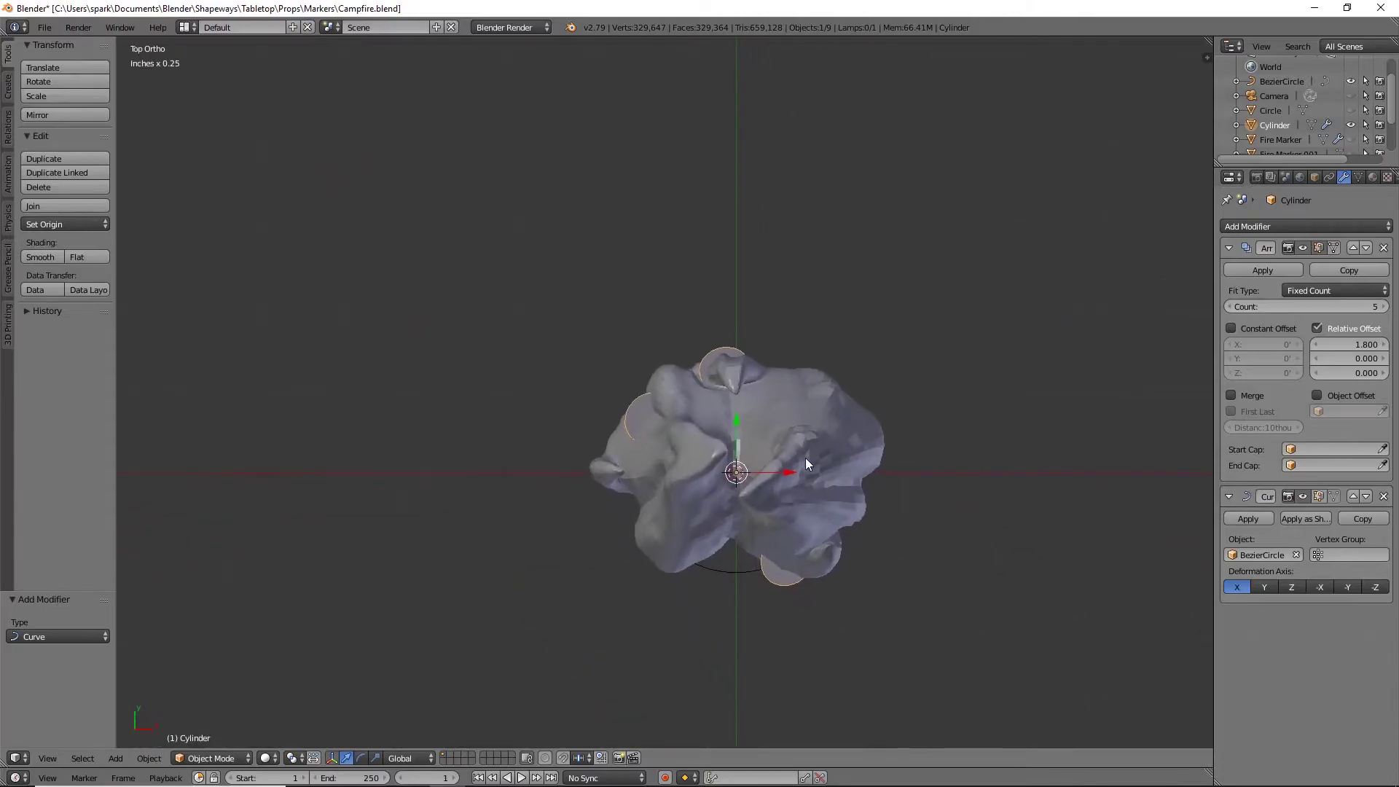
pyautogui.press('z')
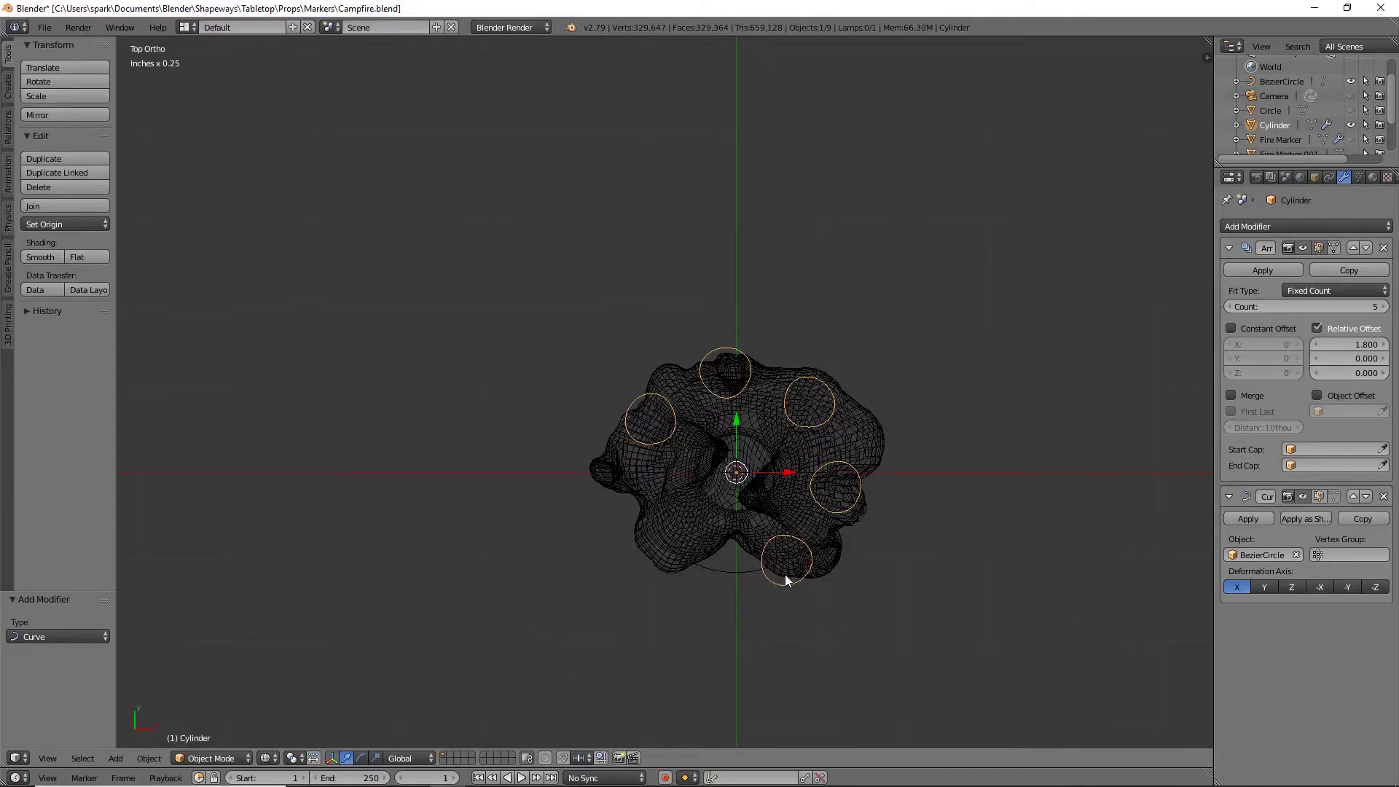
pyautogui.rightClick(774, 576)
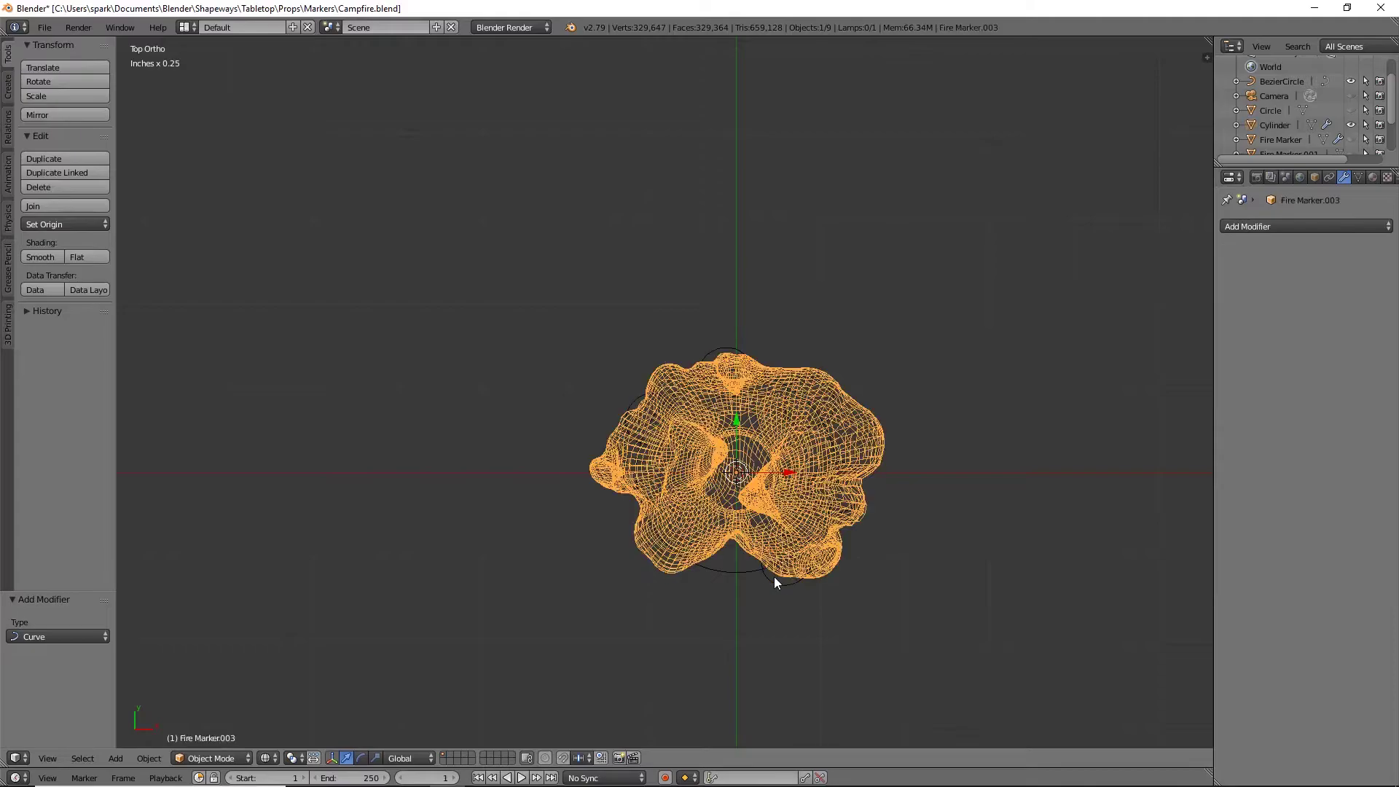
pyautogui.rightClick(777, 580)
pyautogui.click(1382, 307)
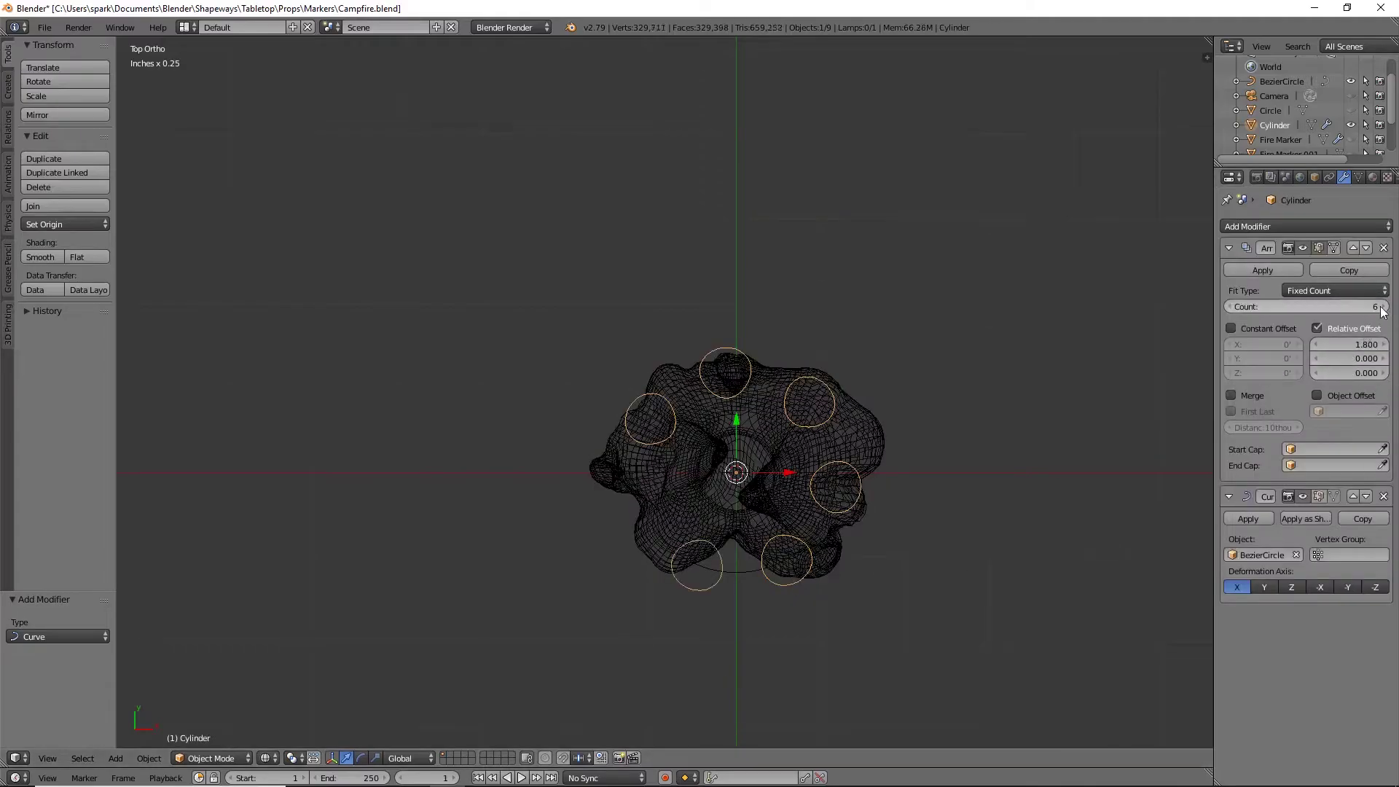
pyautogui.click(1382, 306)
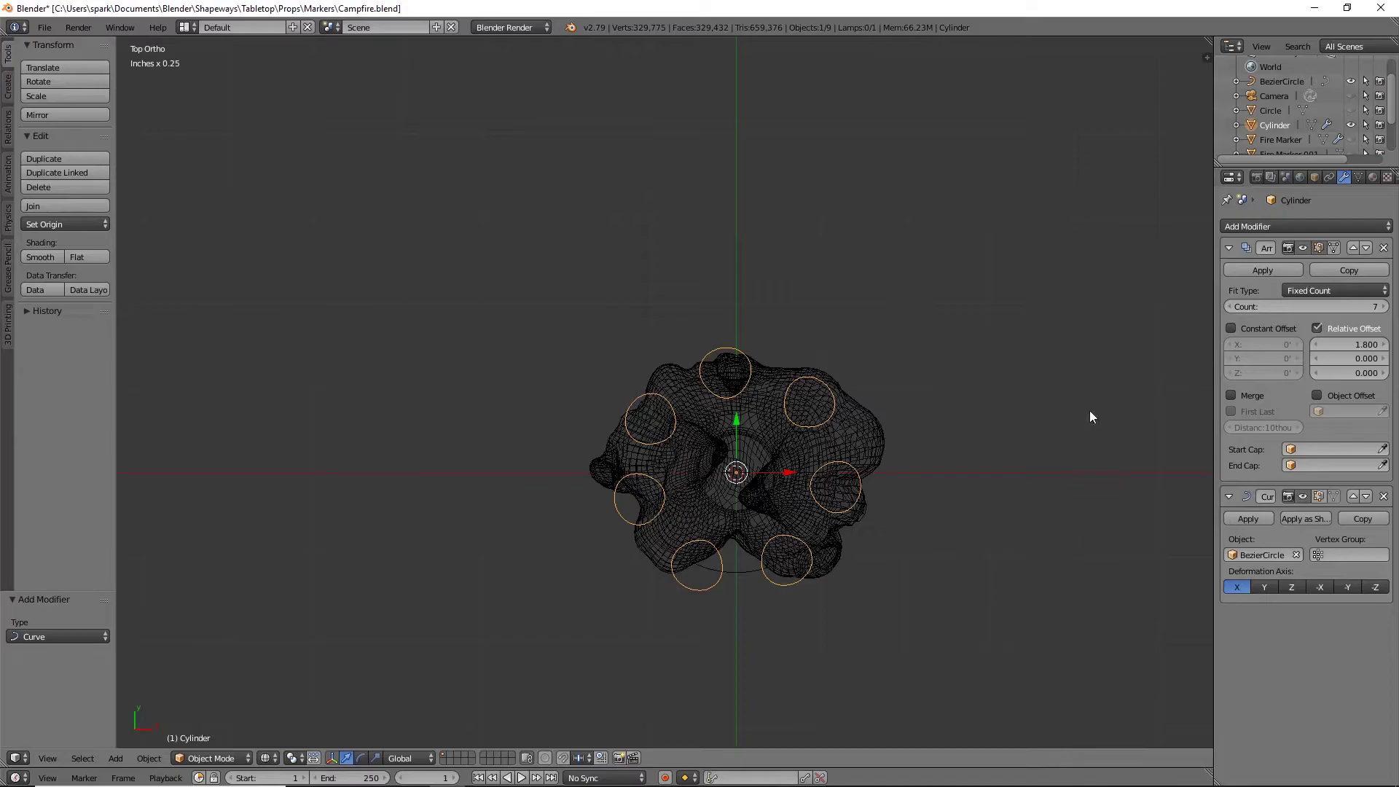
pyautogui.press('Tab')
pyautogui.press('Tab')
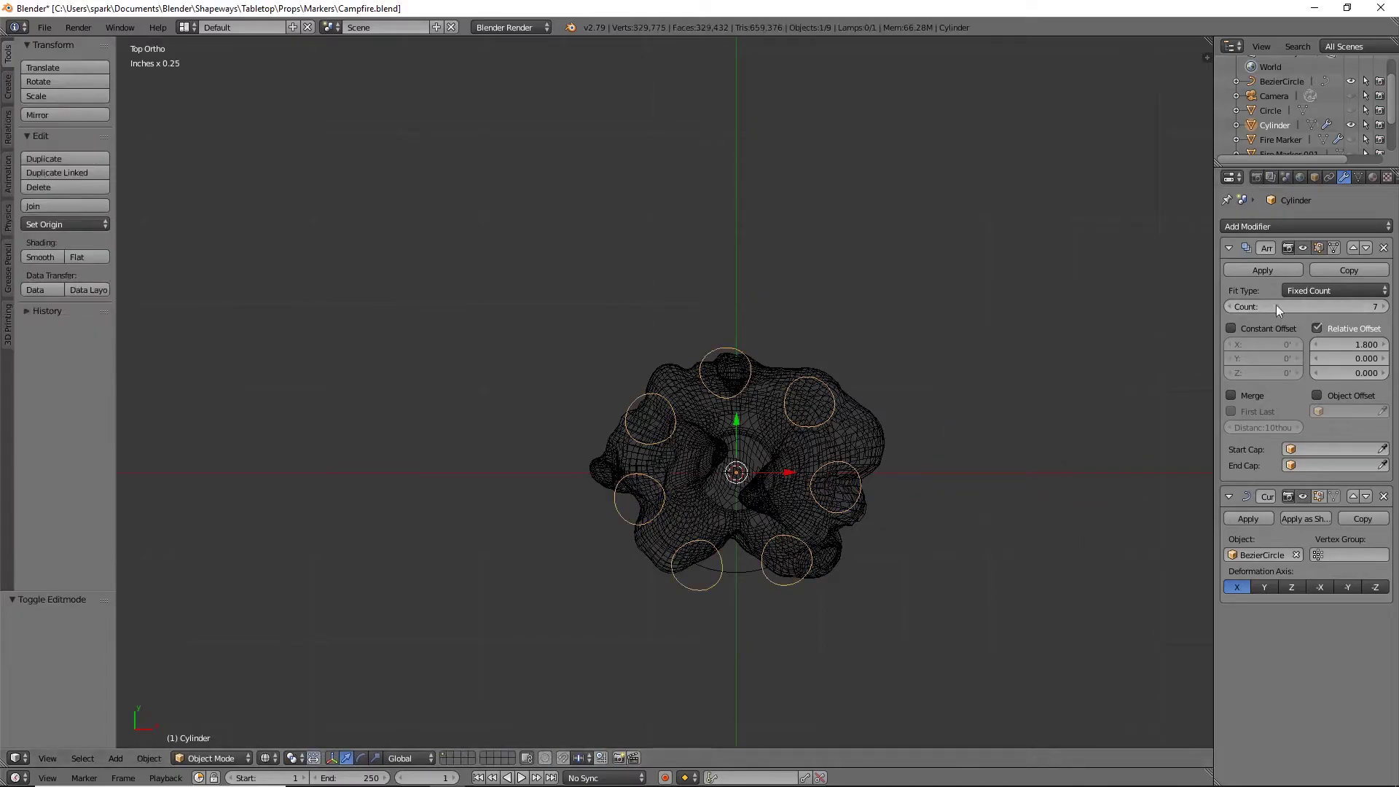
# Apply the Array and Curve modifiers, making 448-vertex log mesh, and enter Edit Mode
pyautogui.click(1266, 274)
pyautogui.click(1267, 274)
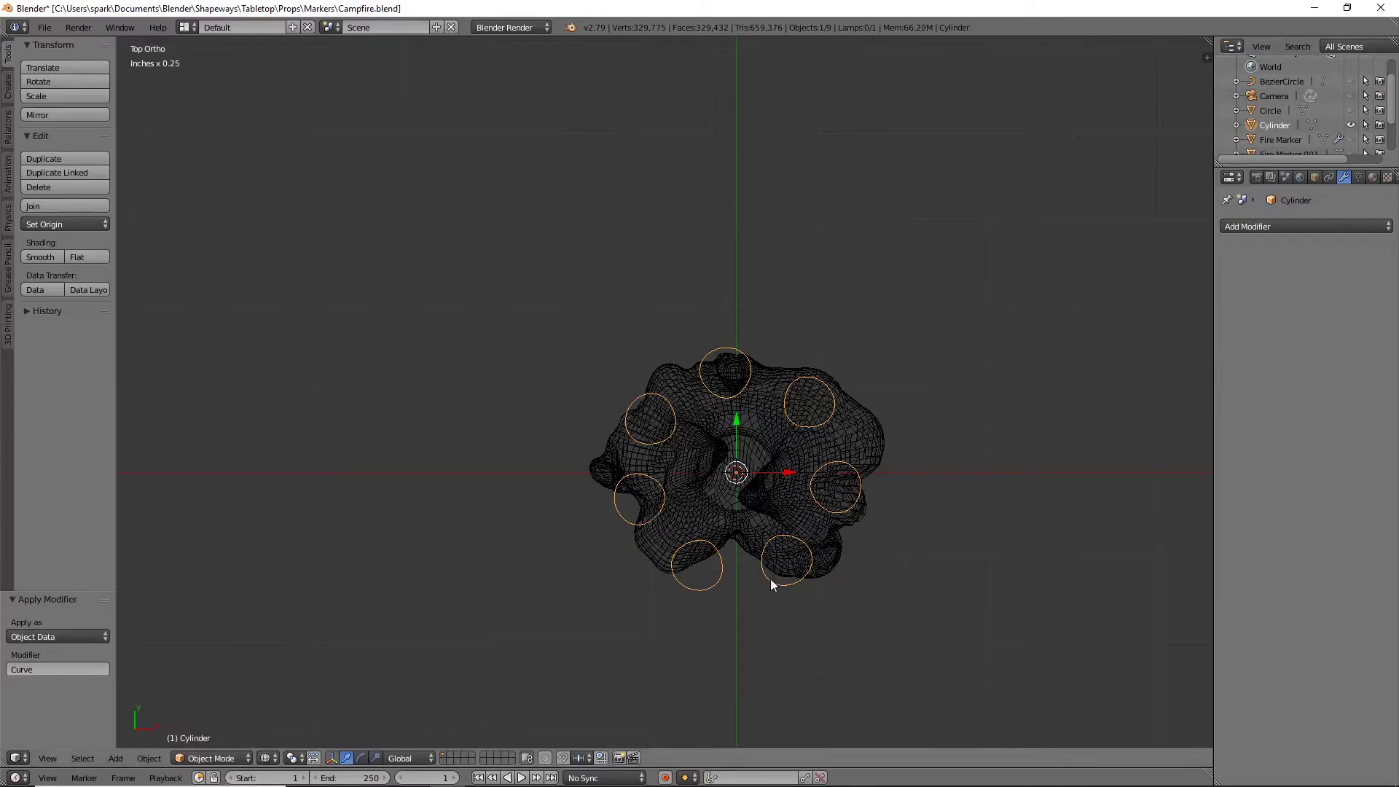
pyautogui.press('Tab')
pyautogui.moveTo(815, 667); pyautogui.dragTo(723, 472, button='middle')
# Tilt the front-right log over in front view, then reduce its tilt
pyautogui.press('a')
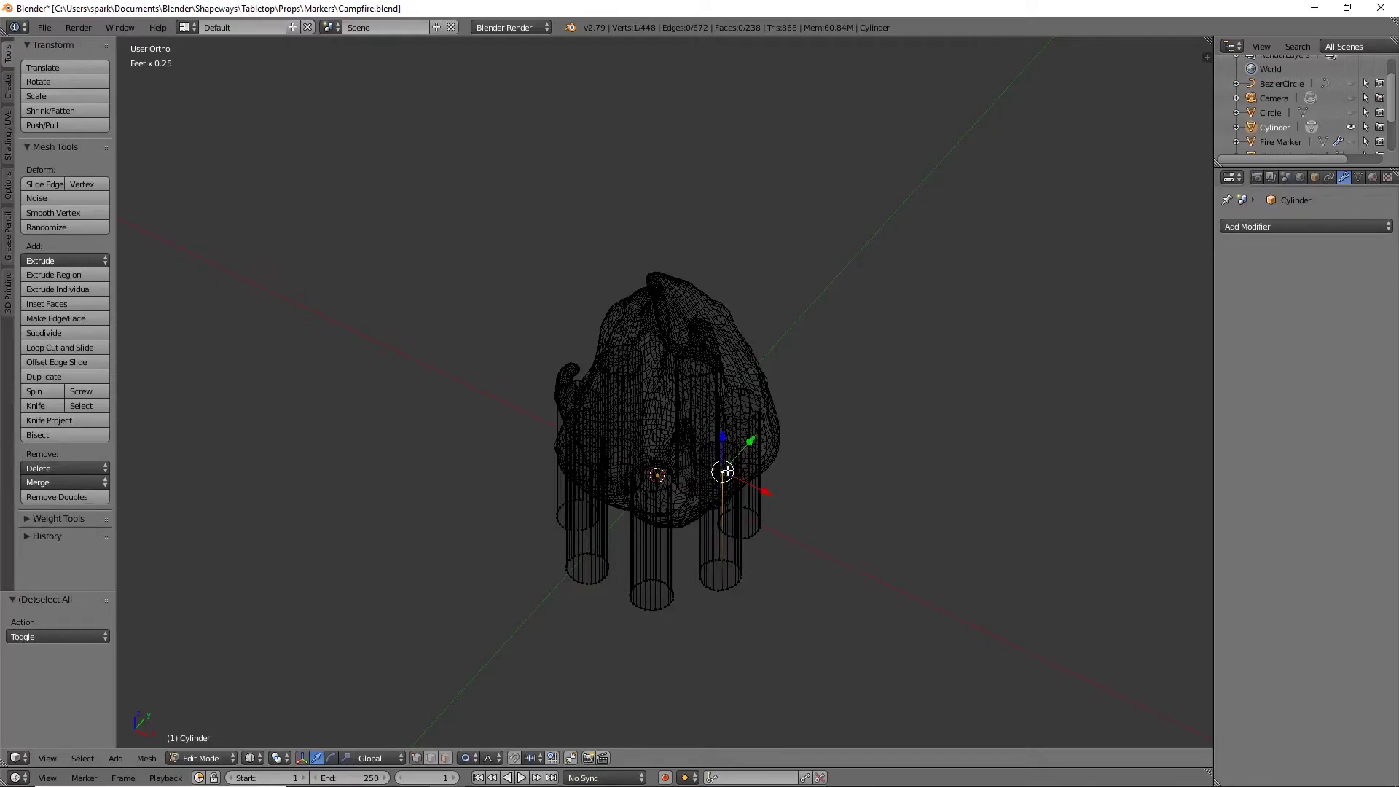
pyautogui.press('l')
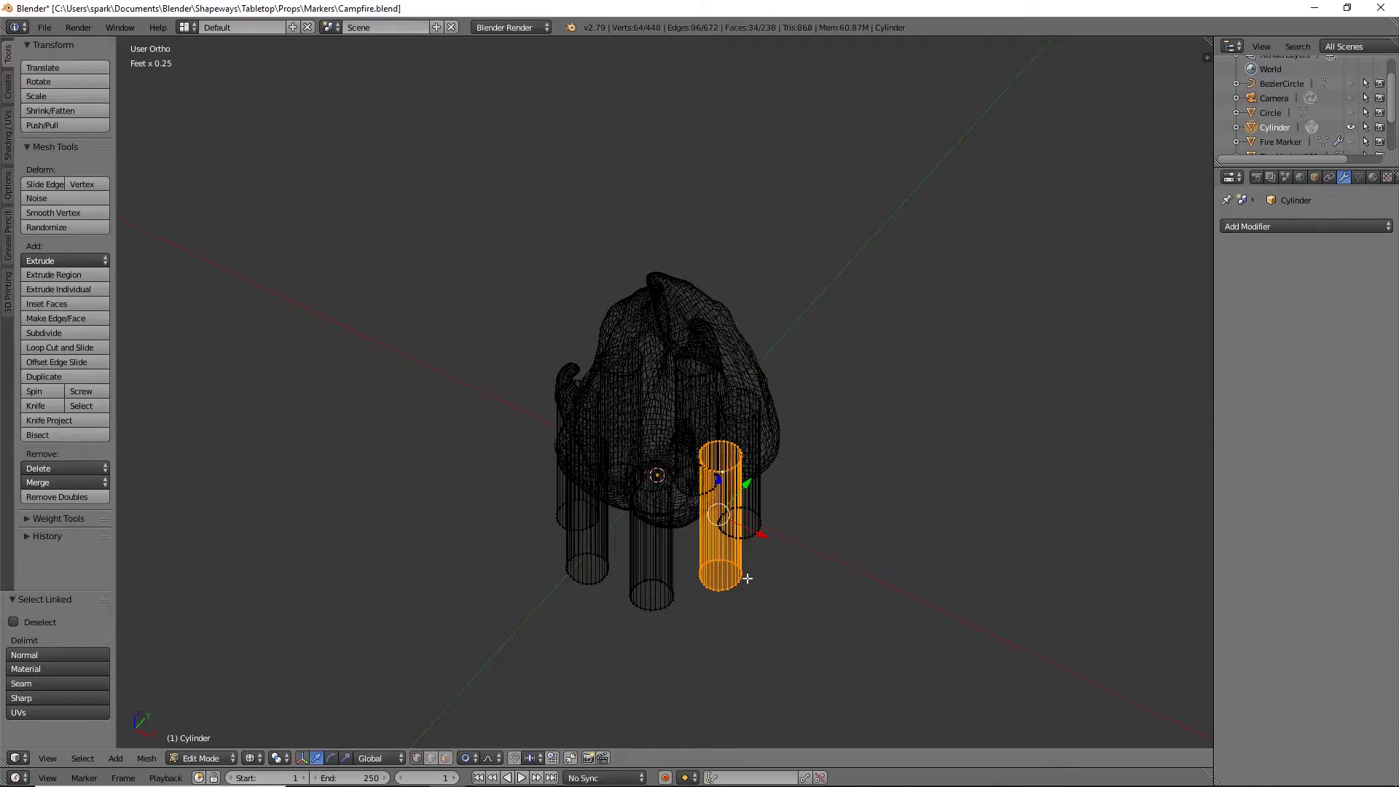
pyautogui.press('KP_1')
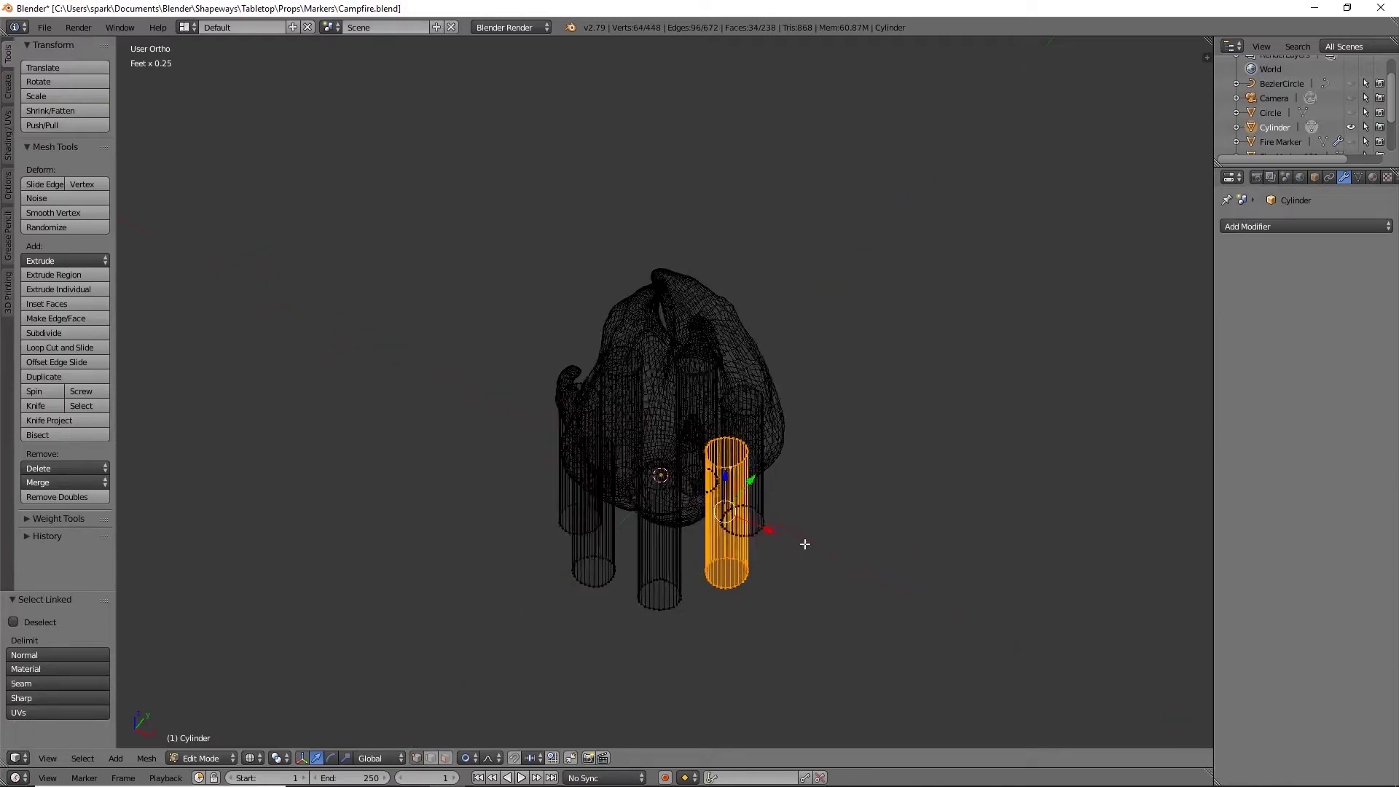
pyautogui.moveTo(841, 505); pyautogui.dragTo(755, 513, button='middle')
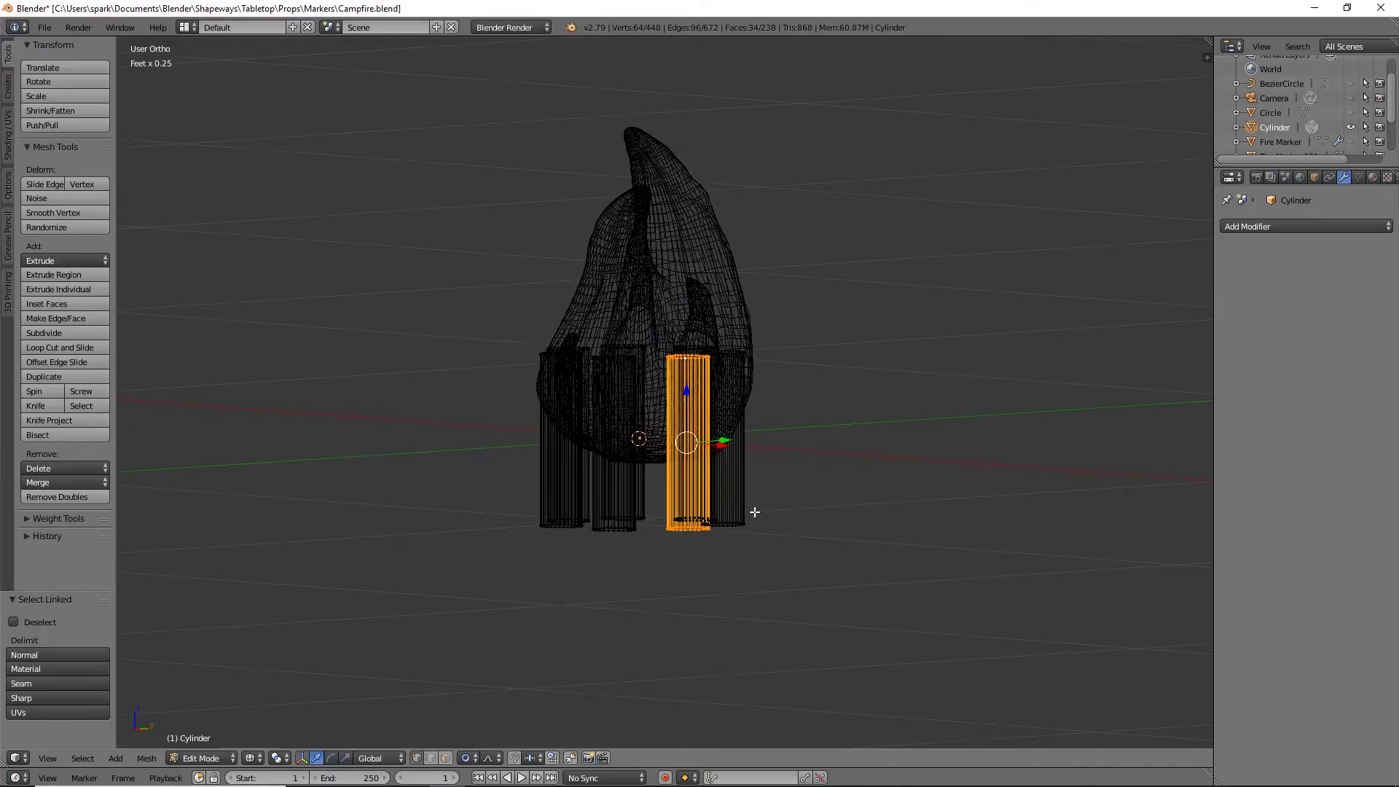
pyautogui.press('KP_1')
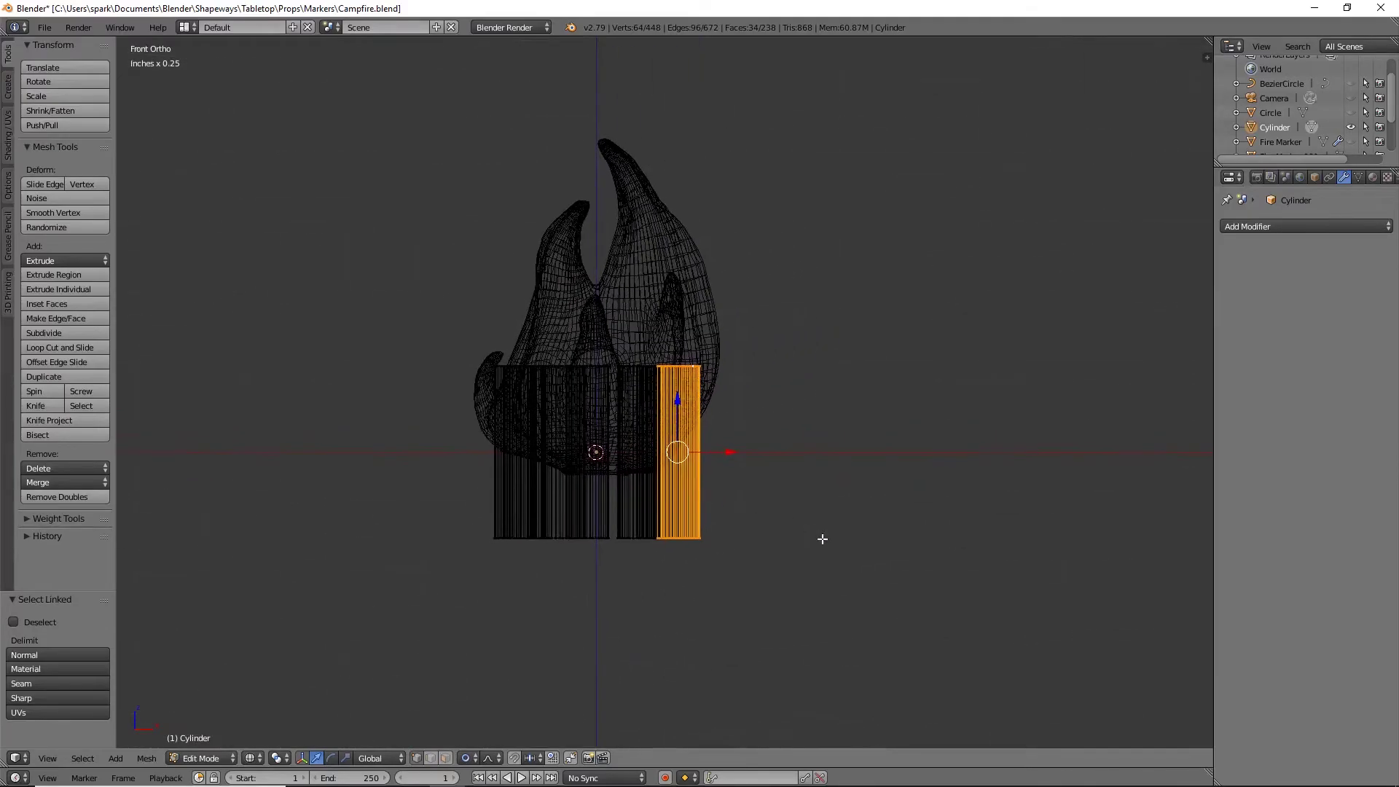
pyautogui.press('r')
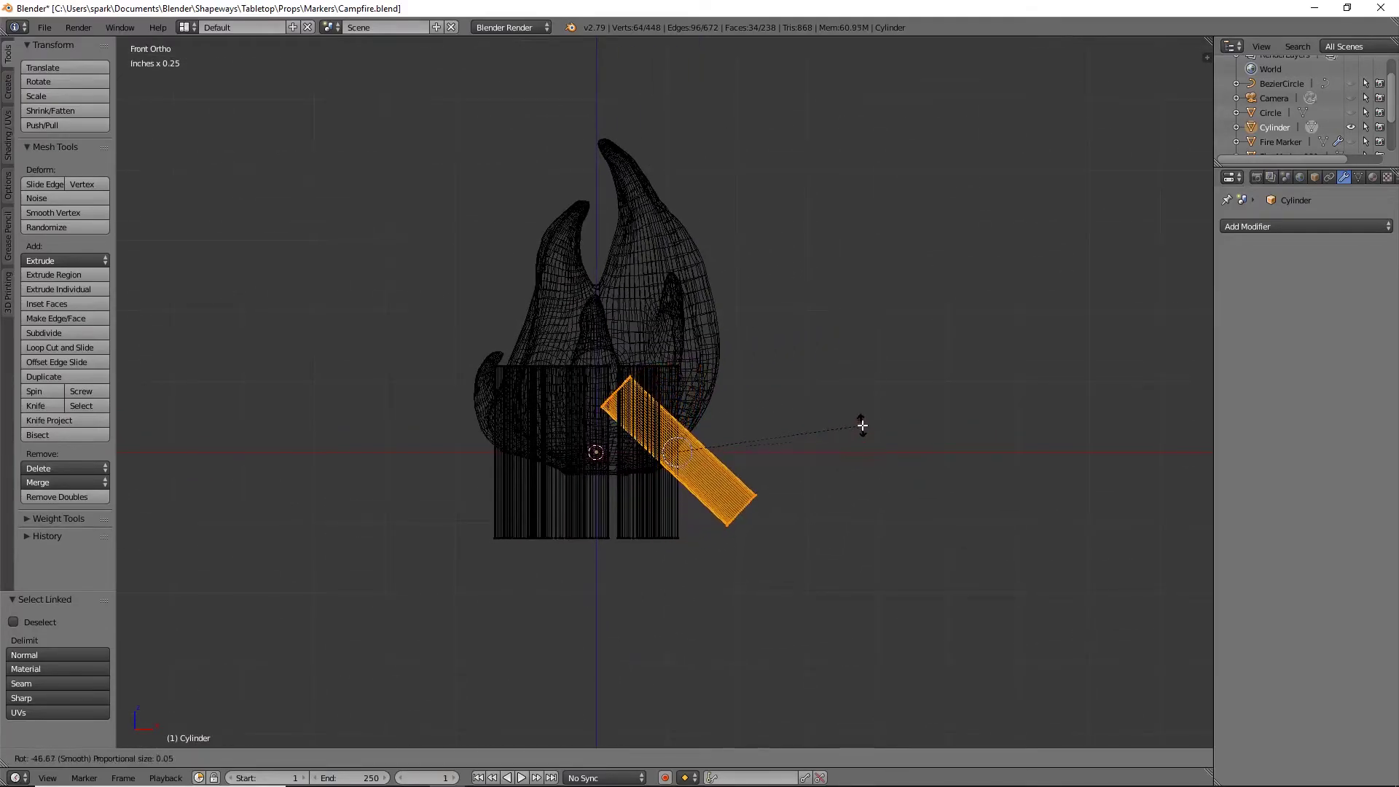
pyautogui.click(868, 413)
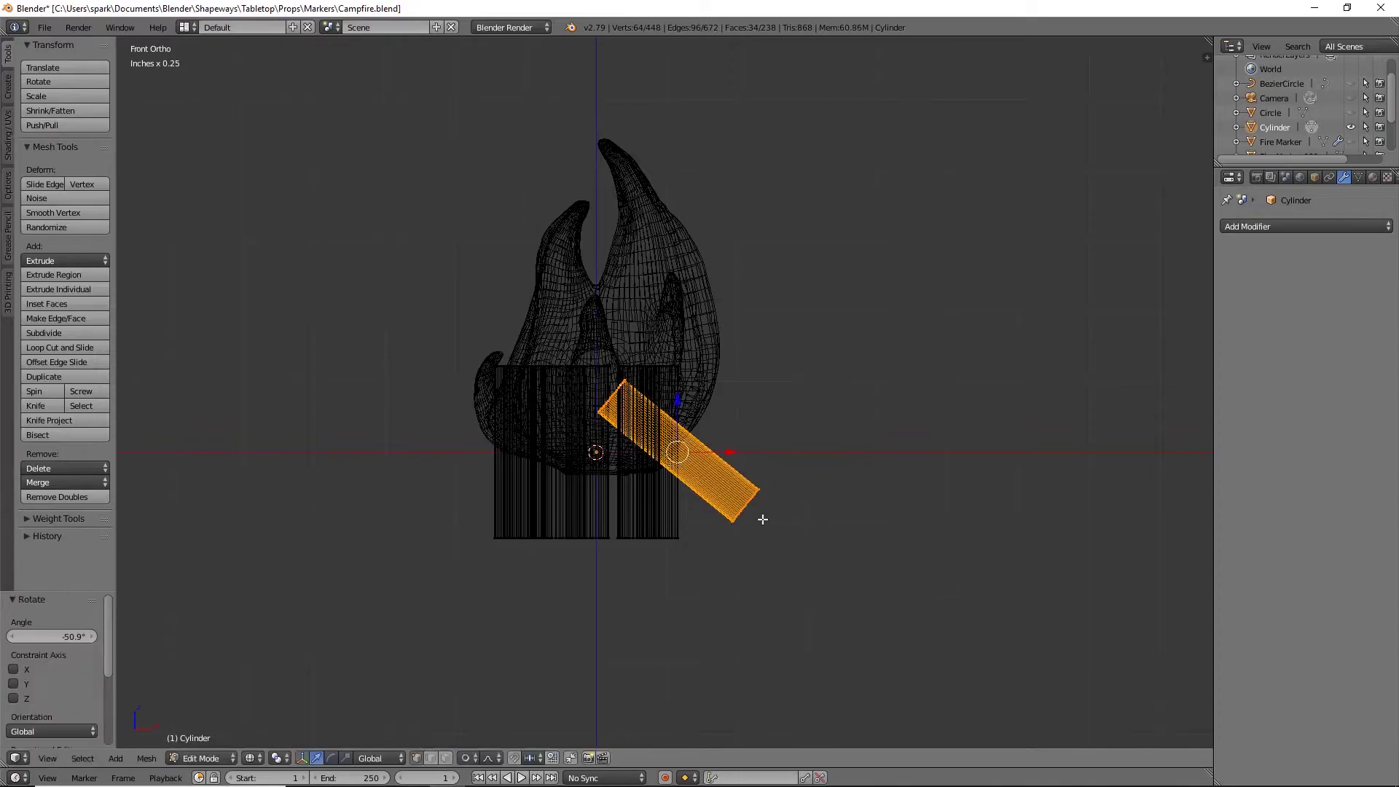
pyautogui.press('r')
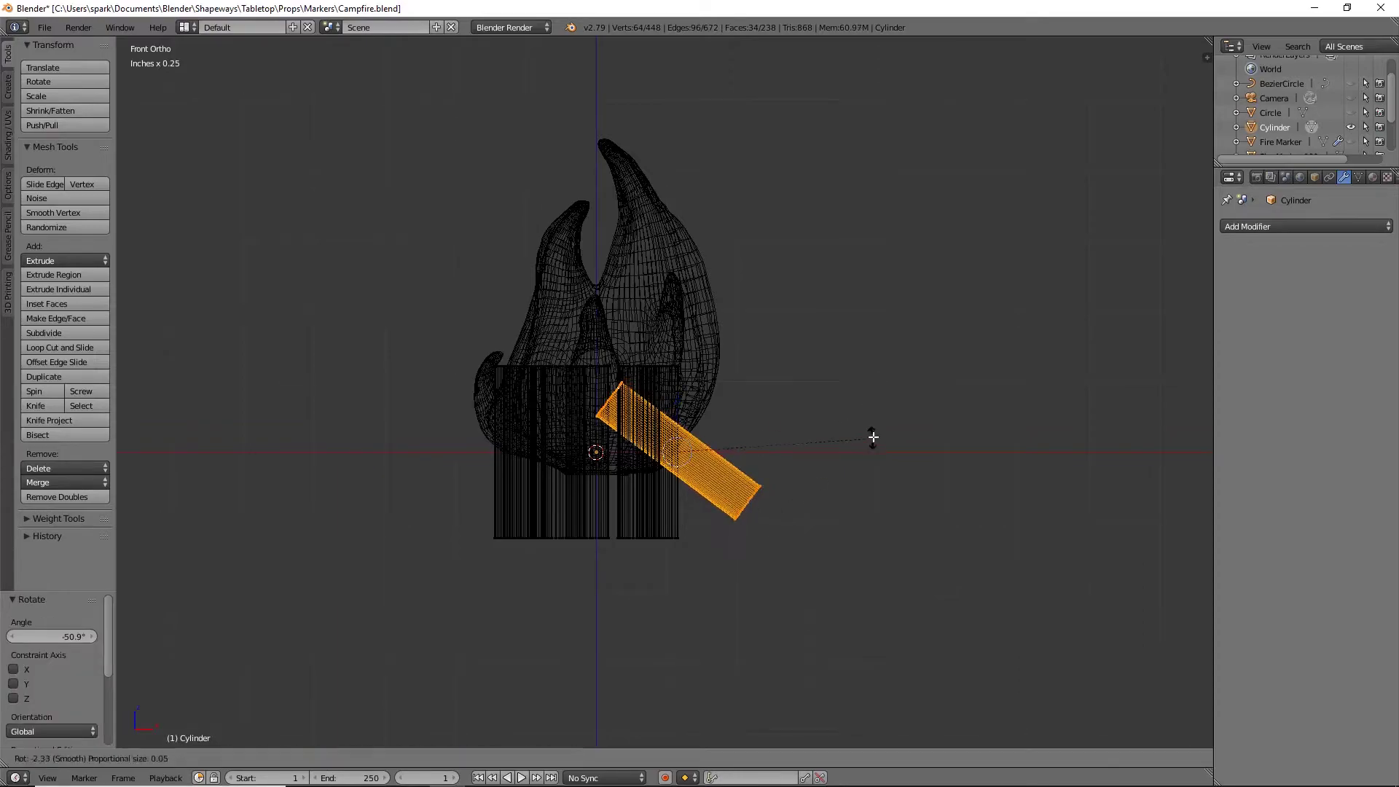
pyautogui.click(884, 356)
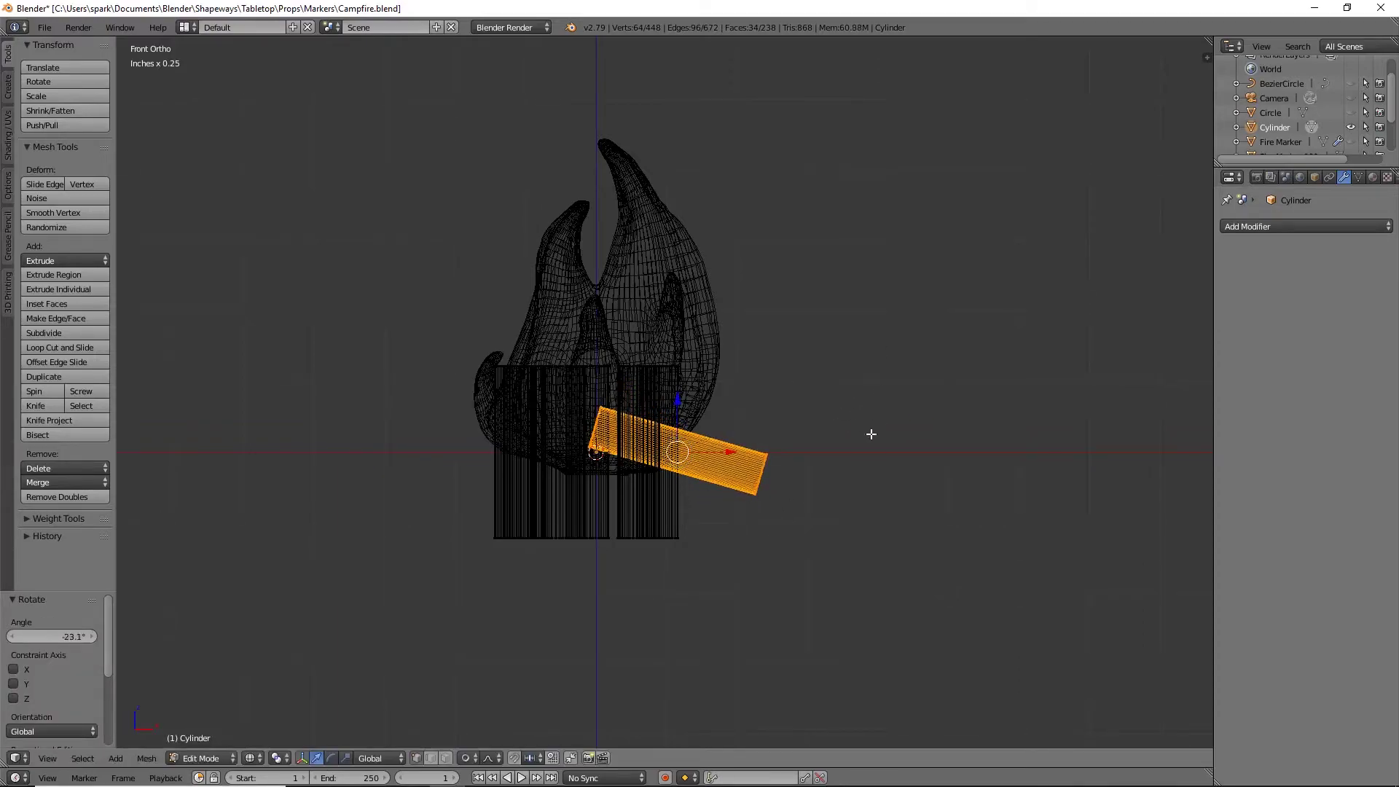
# Select the leftmost upright log and tilt it over to the left
pyautogui.rightClick(508, 365)
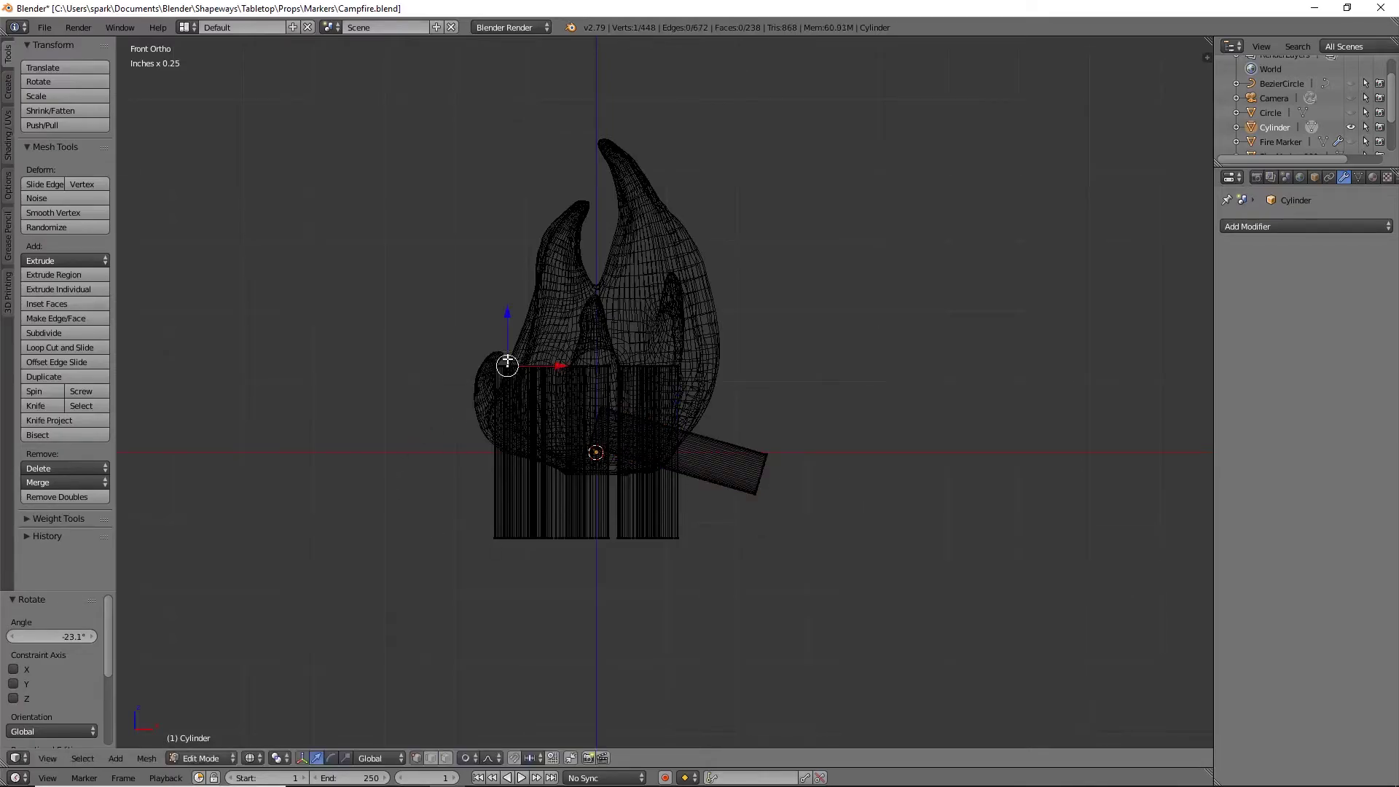
pyautogui.press('l')
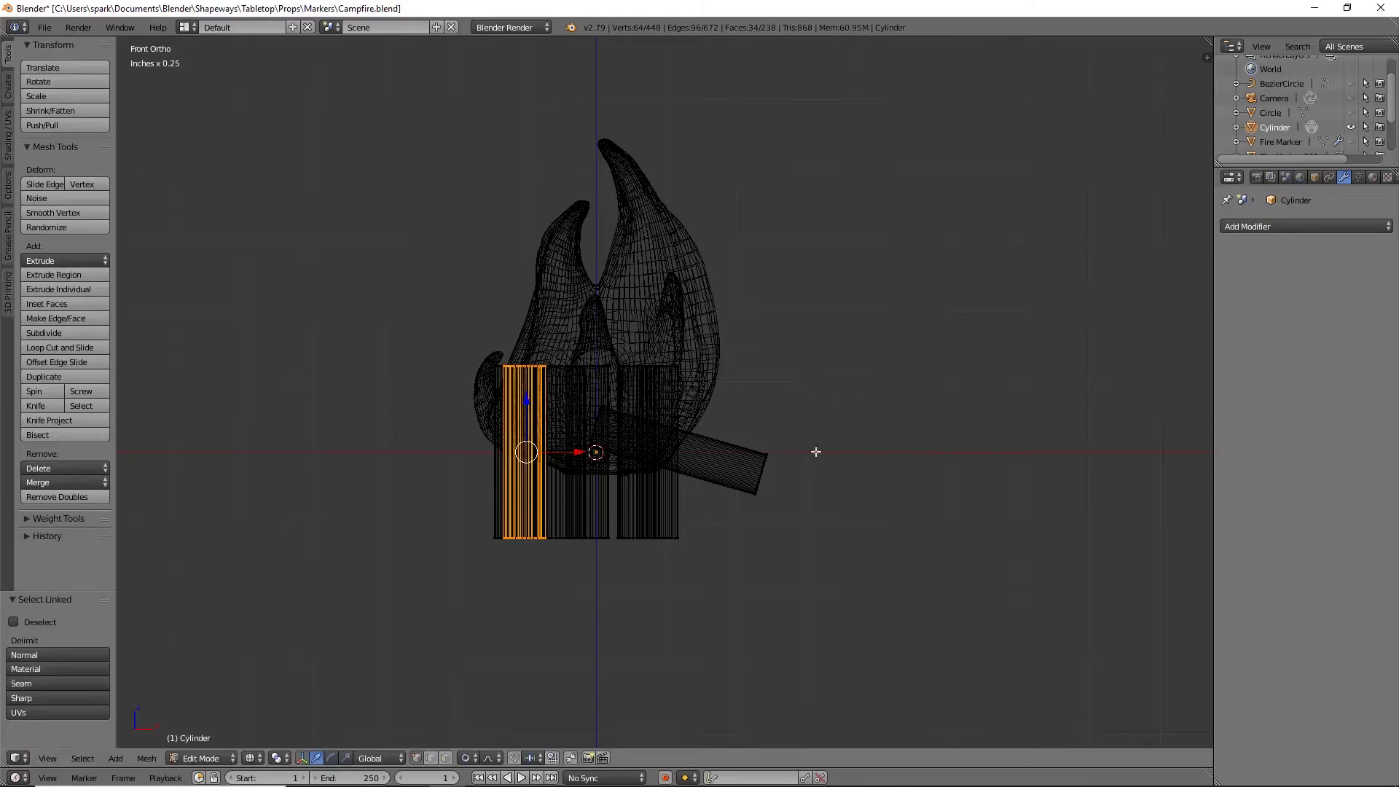
pyautogui.moveTo(815, 452); pyautogui.dragTo(736, 506, button='middle')
pyautogui.rightClick(495, 433)
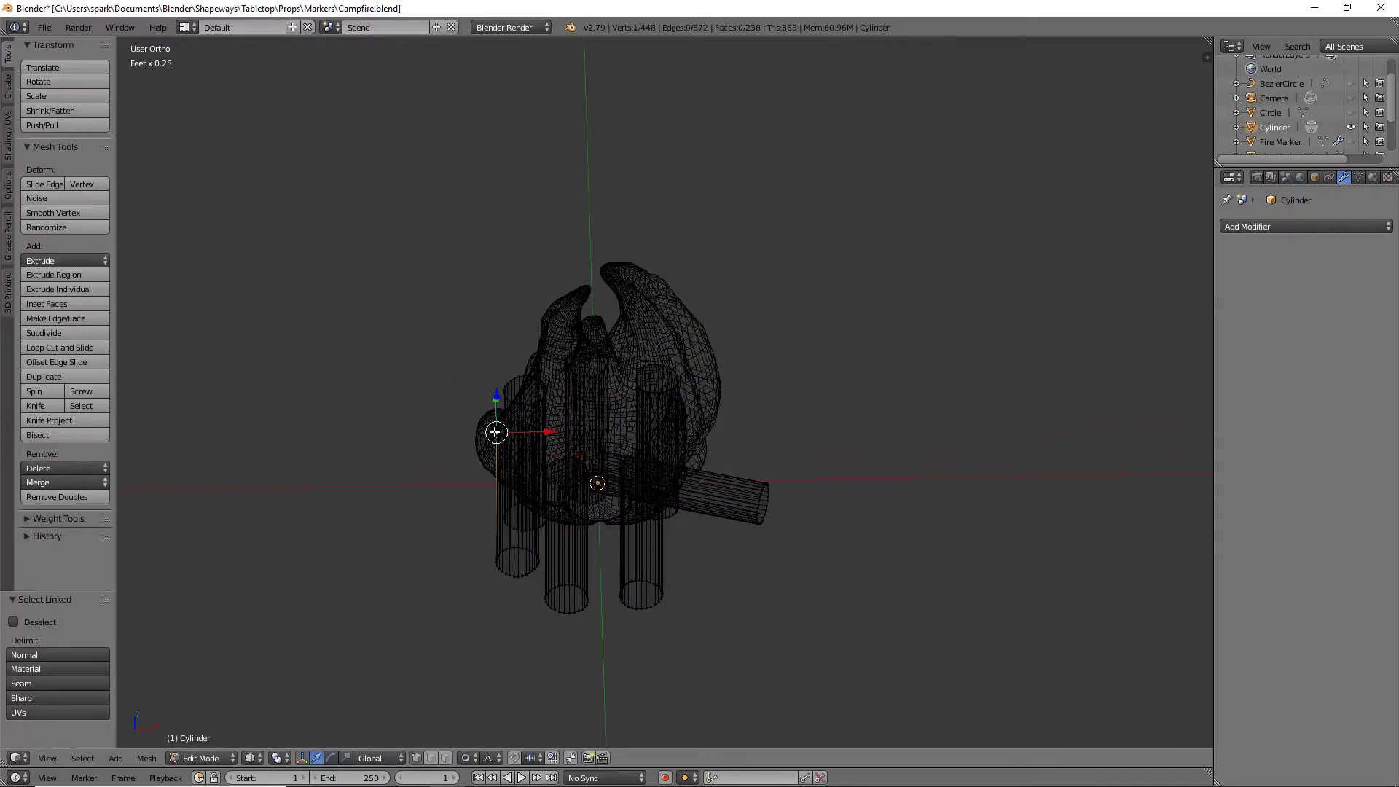
pyautogui.press('l')
pyautogui.press('KP_1')
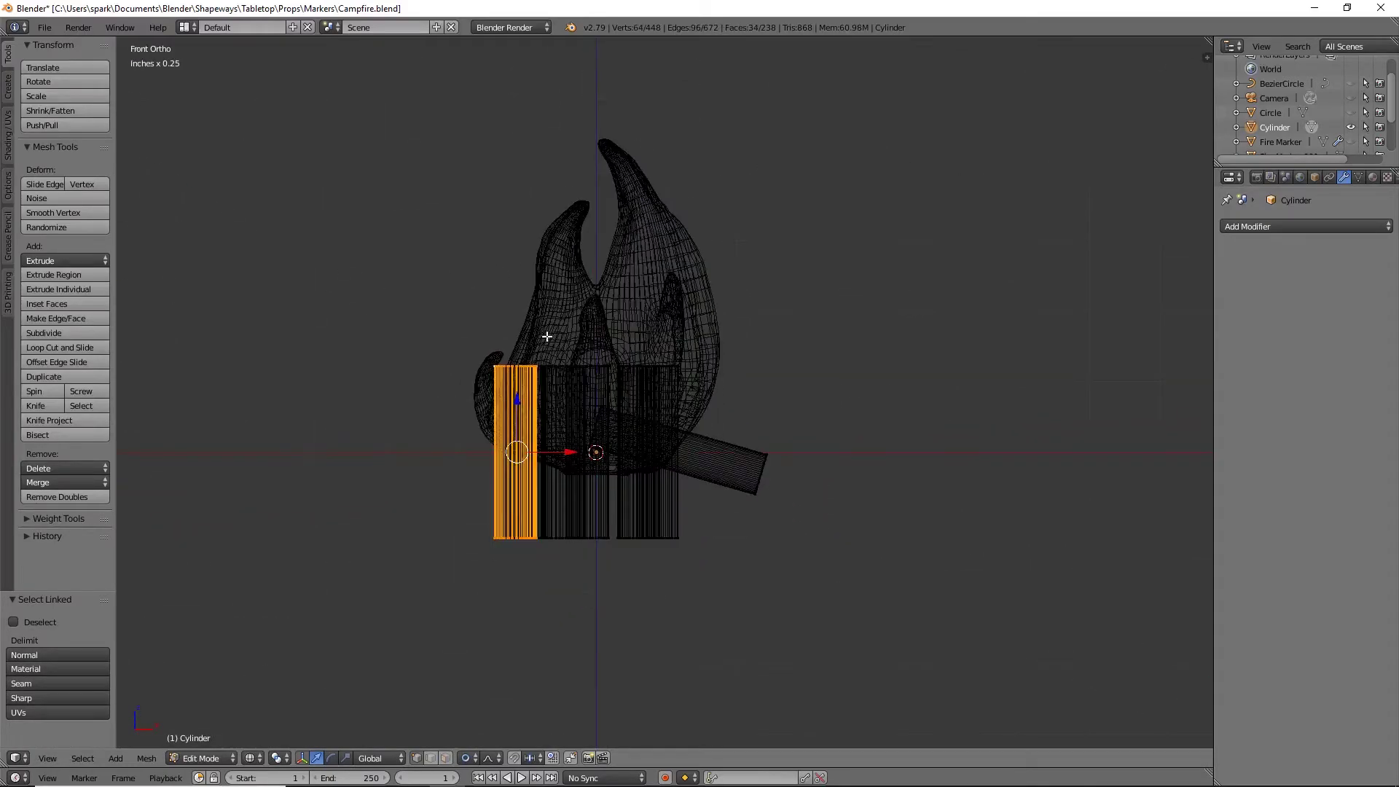
pyautogui.press('r')
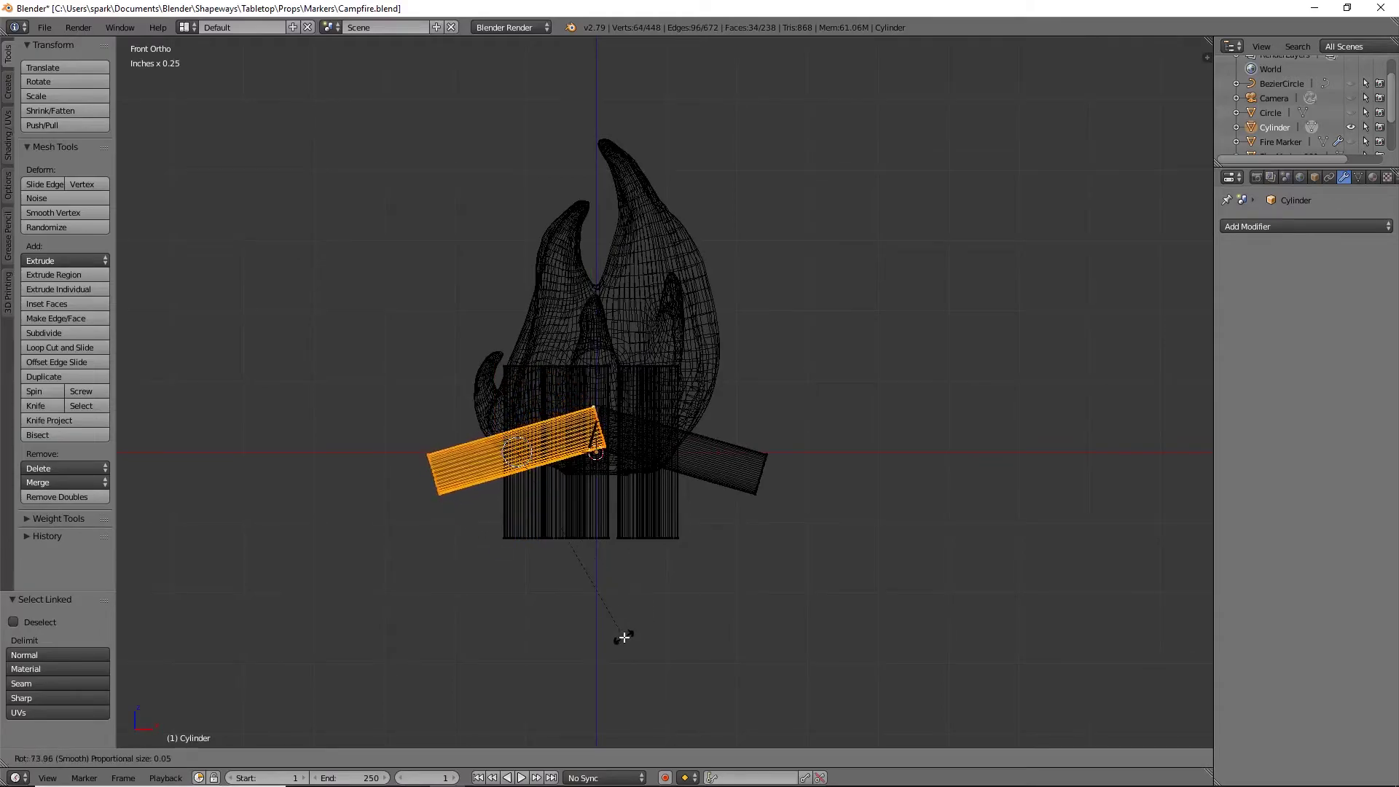
pyautogui.click(614, 641)
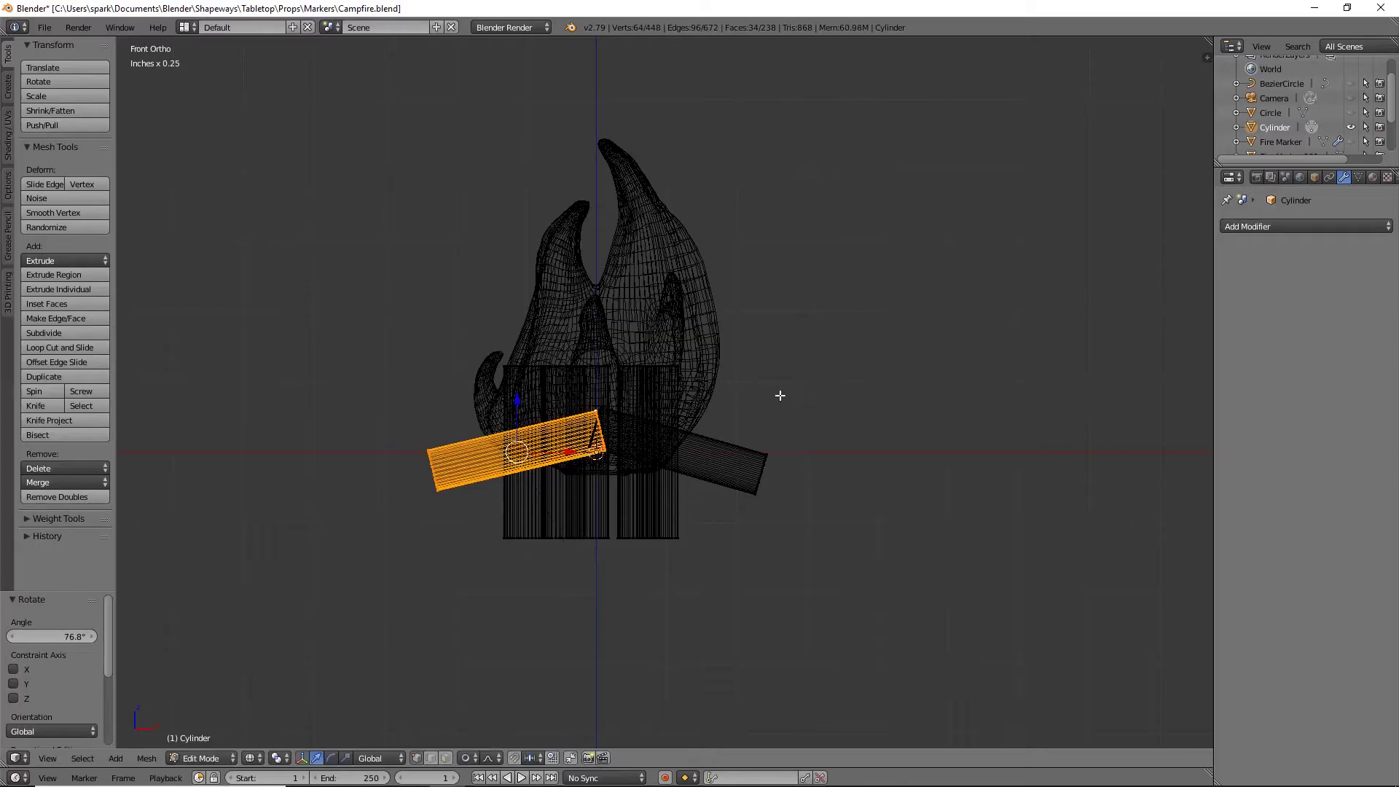
# Tilt another upright left log over, now in solid shading
pyautogui.rightClick(519, 359)
pyautogui.press('l')
pyautogui.moveTo(519, 359); pyautogui.dragTo(817, 478, button='middle')
pyautogui.press('z')
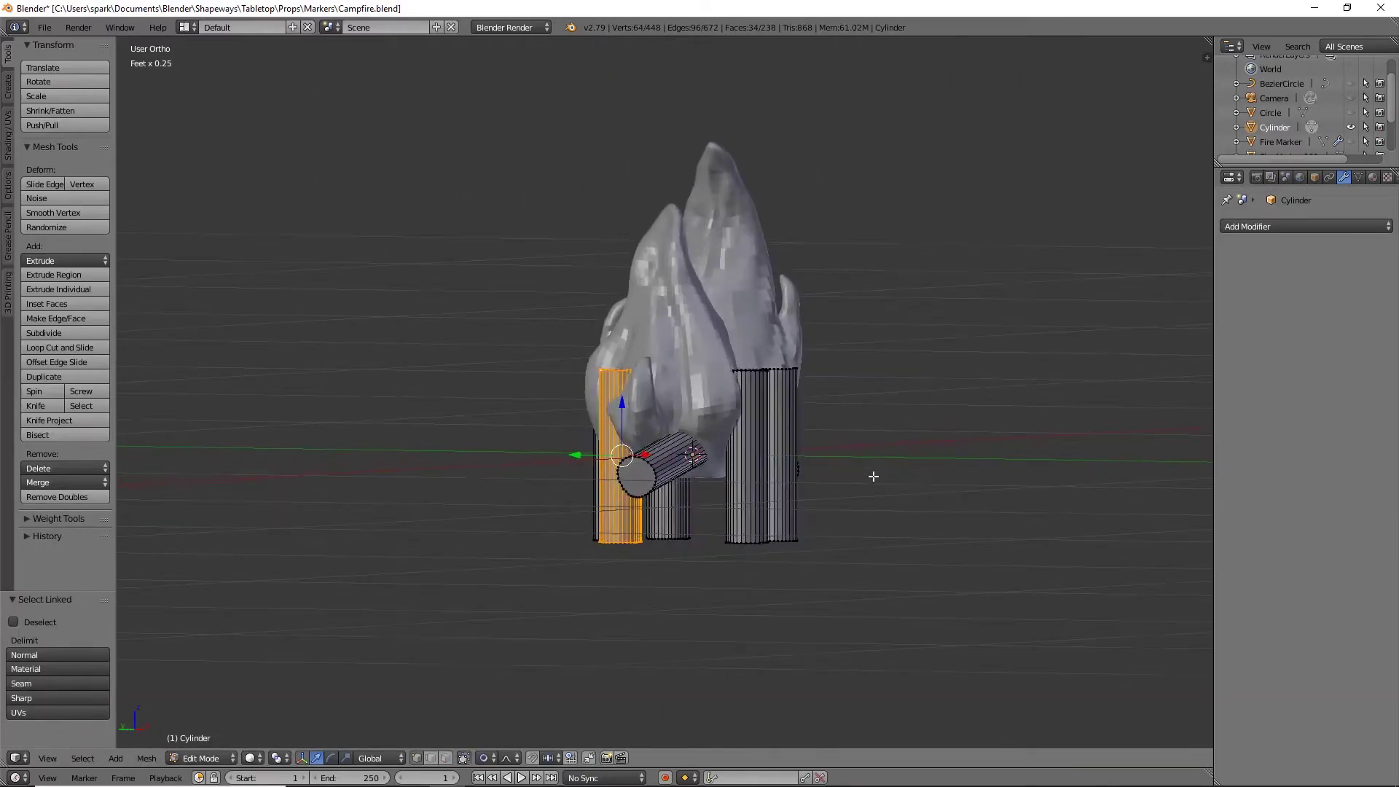
pyautogui.press('r')
pyautogui.click(656, 675)
pyautogui.moveTo(656, 674); pyautogui.dragTo(817, 688, button='middle')
# Rotate the right upright log, undoing and redoing the rotation for better placement
pyautogui.press('KP_7')
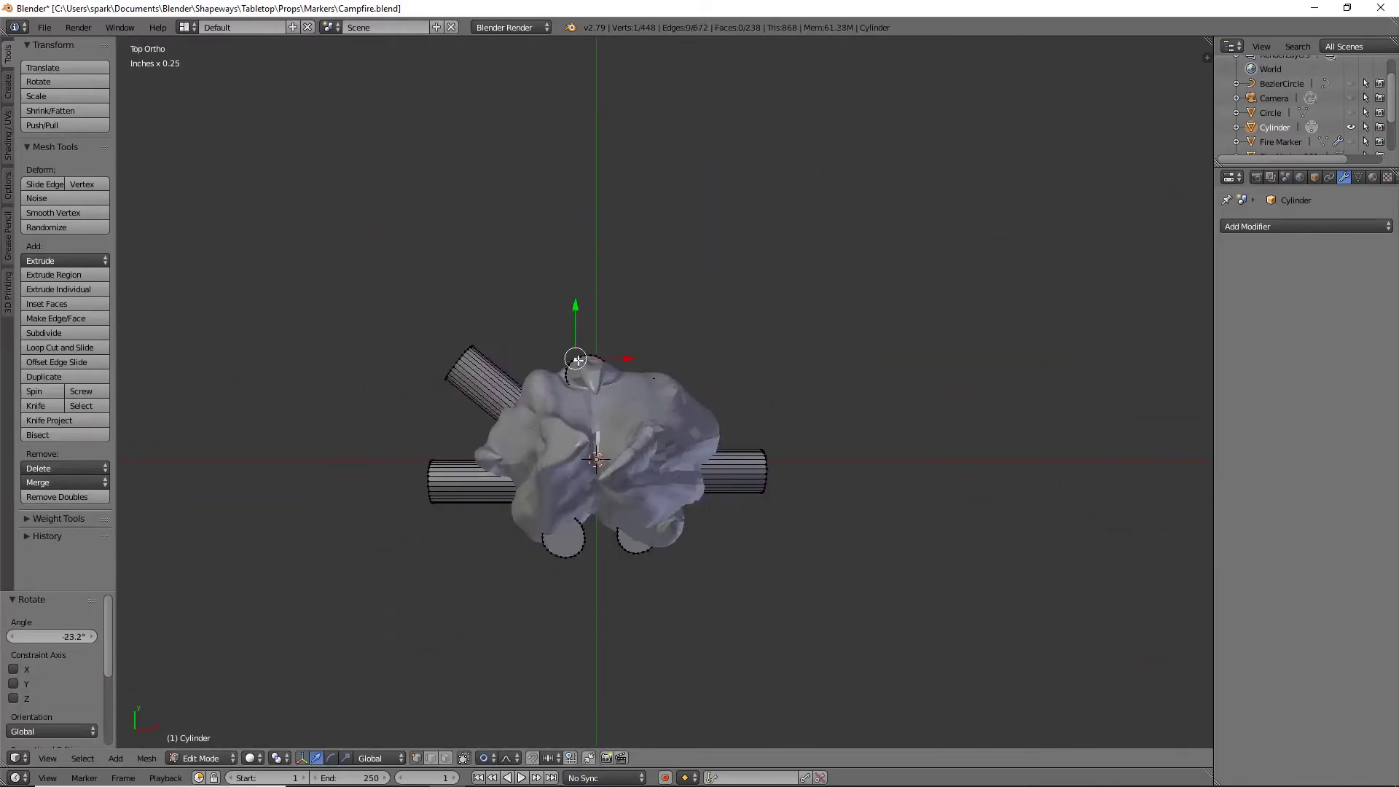
pyautogui.press('KP_3')
pyautogui.press('l')
pyautogui.press('r')
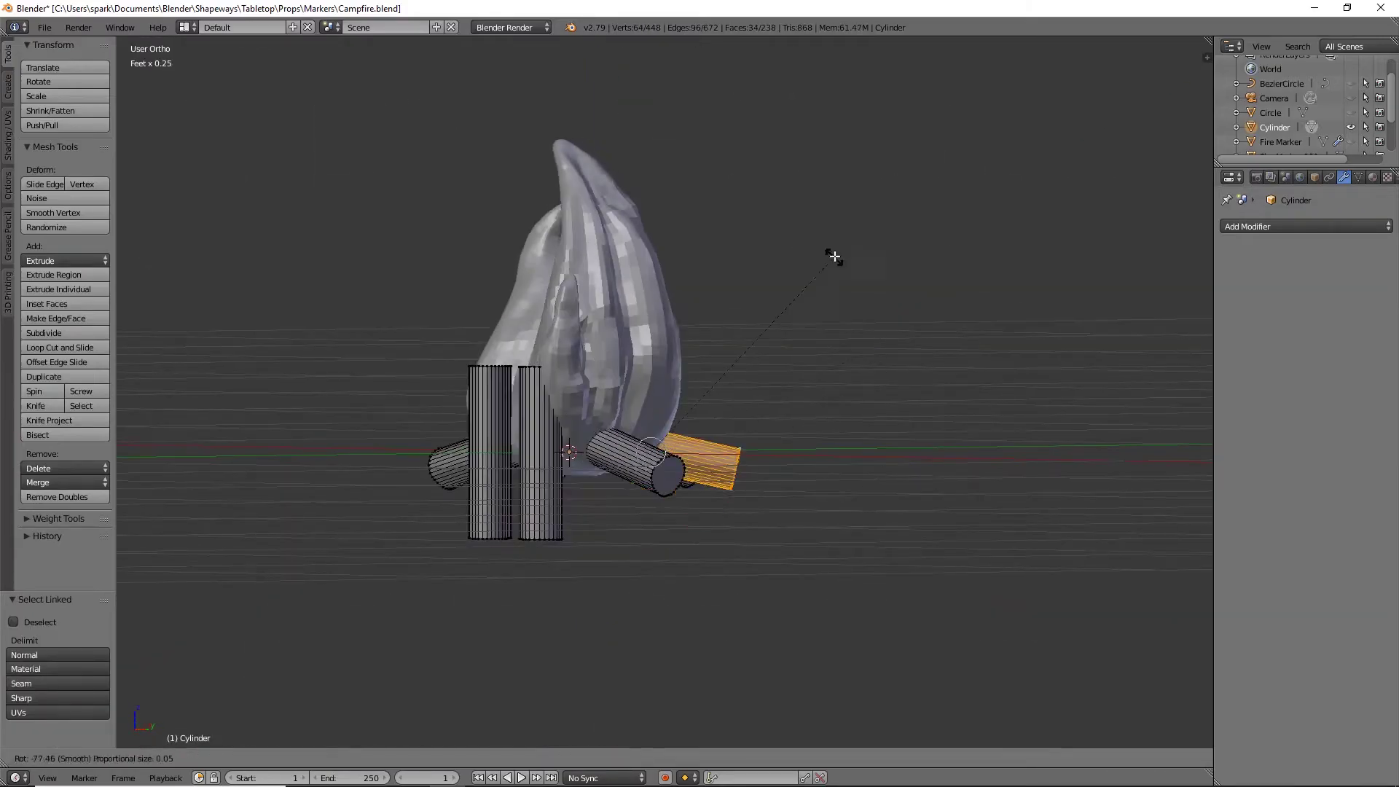
pyautogui.click(833, 256)
pyautogui.moveTo(833, 256); pyautogui.dragTo(637, 478, button='middle')
pyautogui.hotkey('ctrl', 'z')
pyautogui.press('r')
pyautogui.click(689, 625)
pyautogui.moveTo(689, 625); pyautogui.dragTo(984, 421, button='middle')
# Fine-tune the remaining log rotations, finishing one at 4.92°
pyautogui.press('r')
pyautogui.click(1038, 504)
pyautogui.press('KP_7')
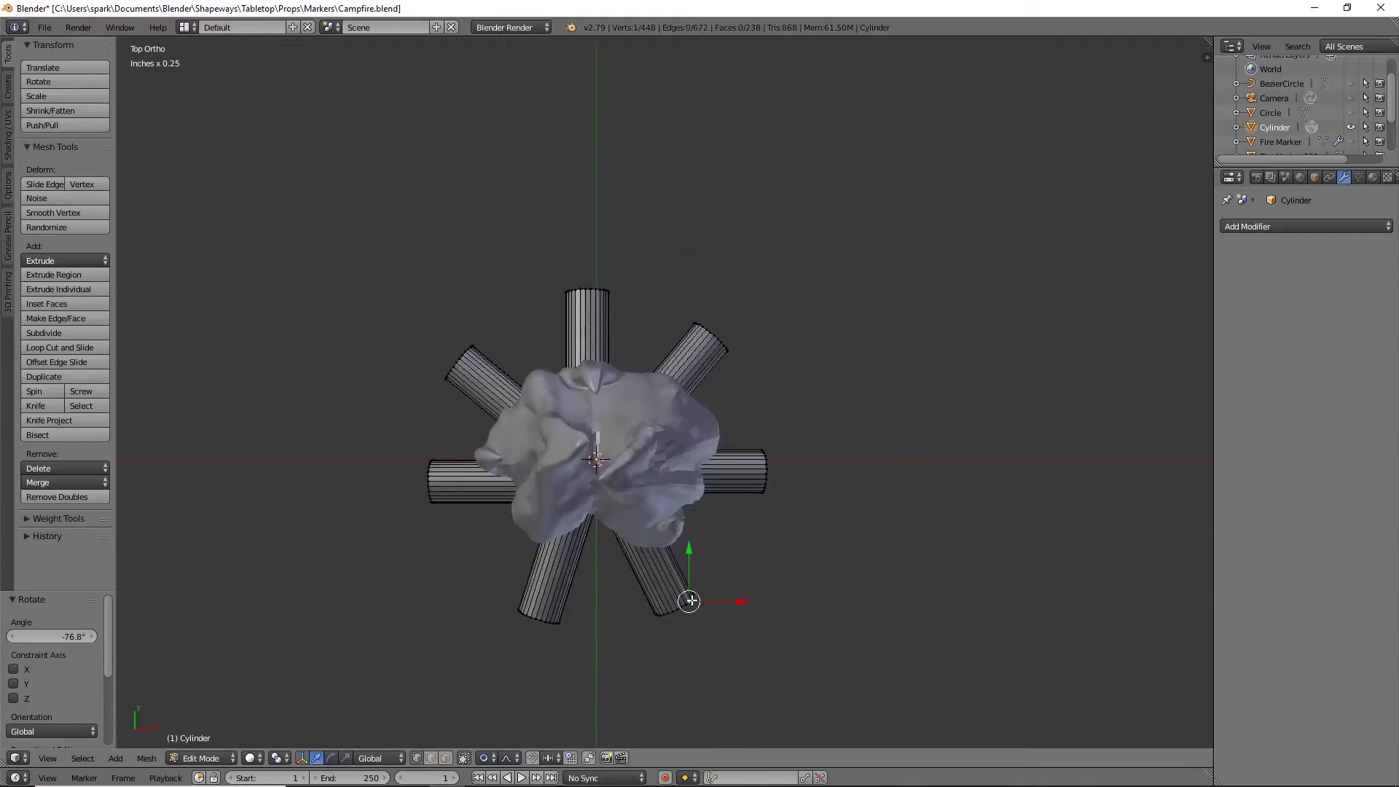
pyautogui.press('r')
pyautogui.click(899, 562)
pyautogui.press('KP_1')
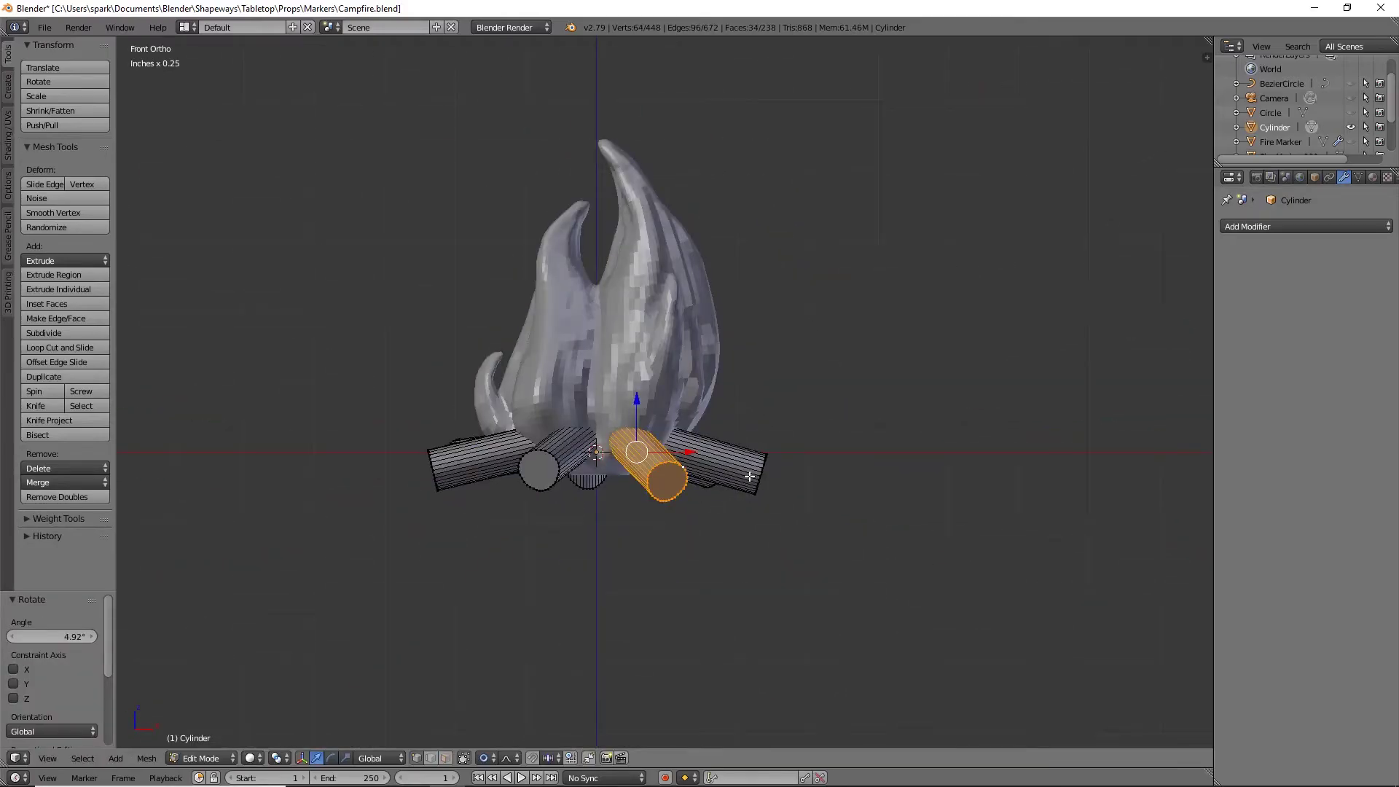
pyautogui.moveTo(777, 446); pyautogui.dragTo(715, 522, button='middle')
# Return to Object Mode, inspect the splayed logs from below, and bring up Add > Mesh
pyautogui.press('Tab')
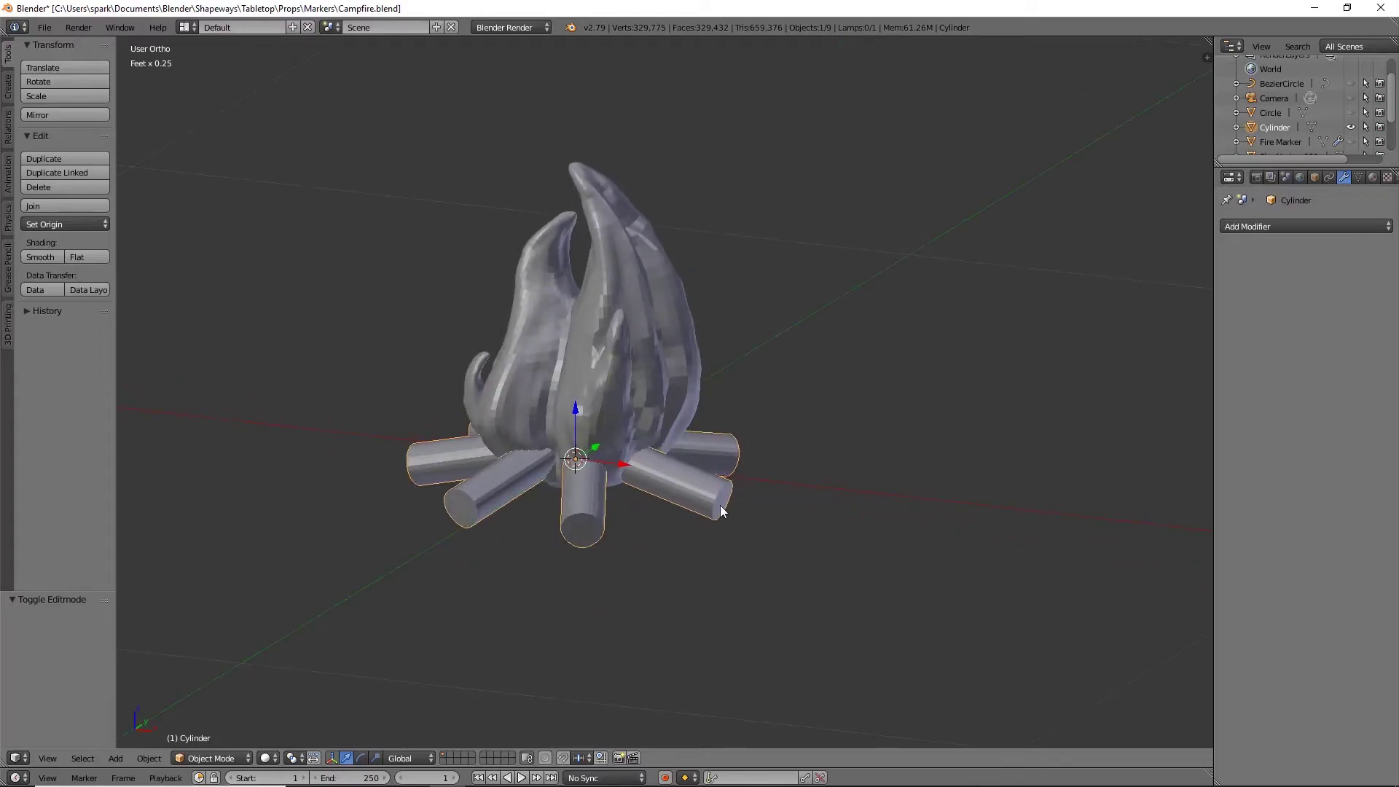
pyautogui.moveTo(722, 526); pyautogui.dragTo(612, 561, button='middle')
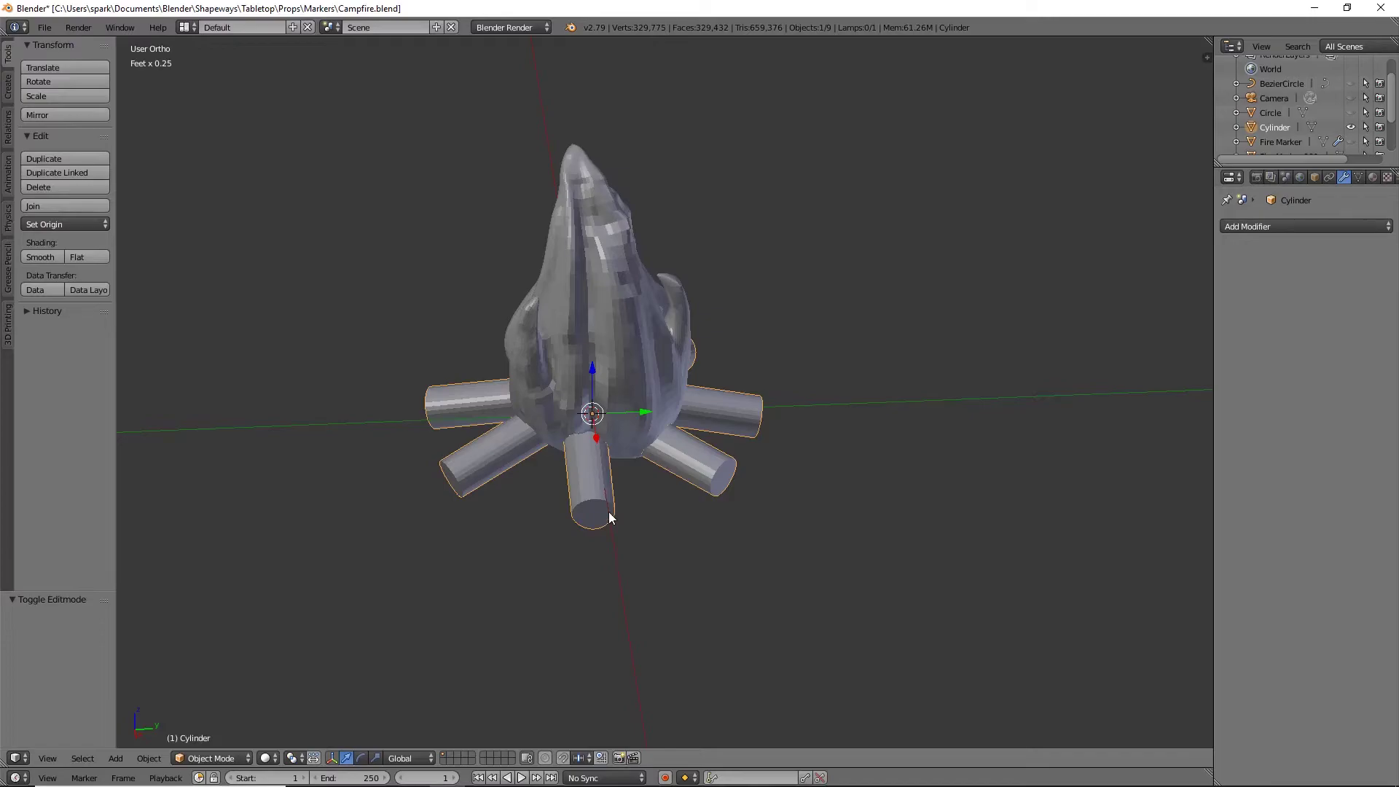
pyautogui.hotkey('shift', 'a')
pyautogui.moveTo(597, 474)
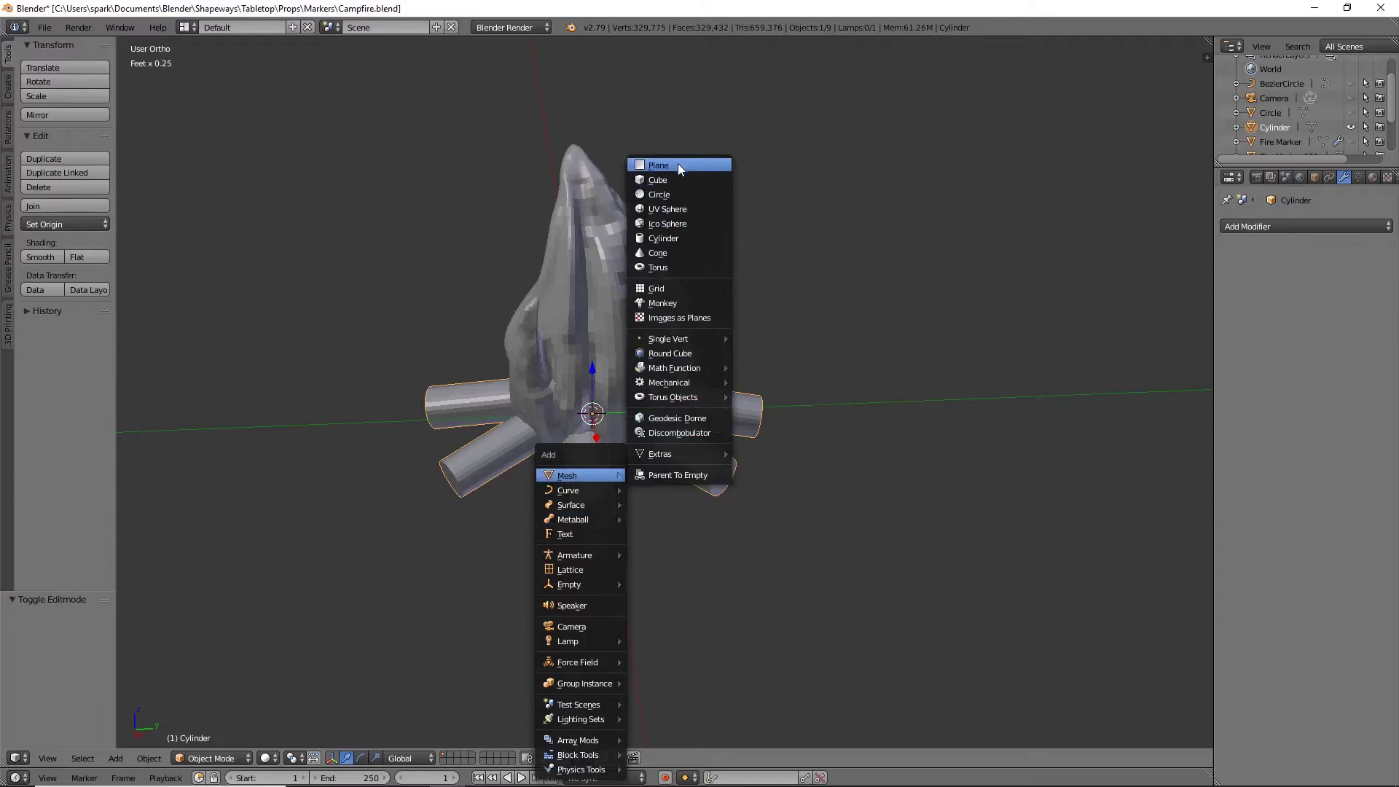
# Add a mesh circle and scale Circle.001 to 0.877 around the log ends in top view
pyautogui.click(675, 194)
pyautogui.scroll(-7, 692, 231)
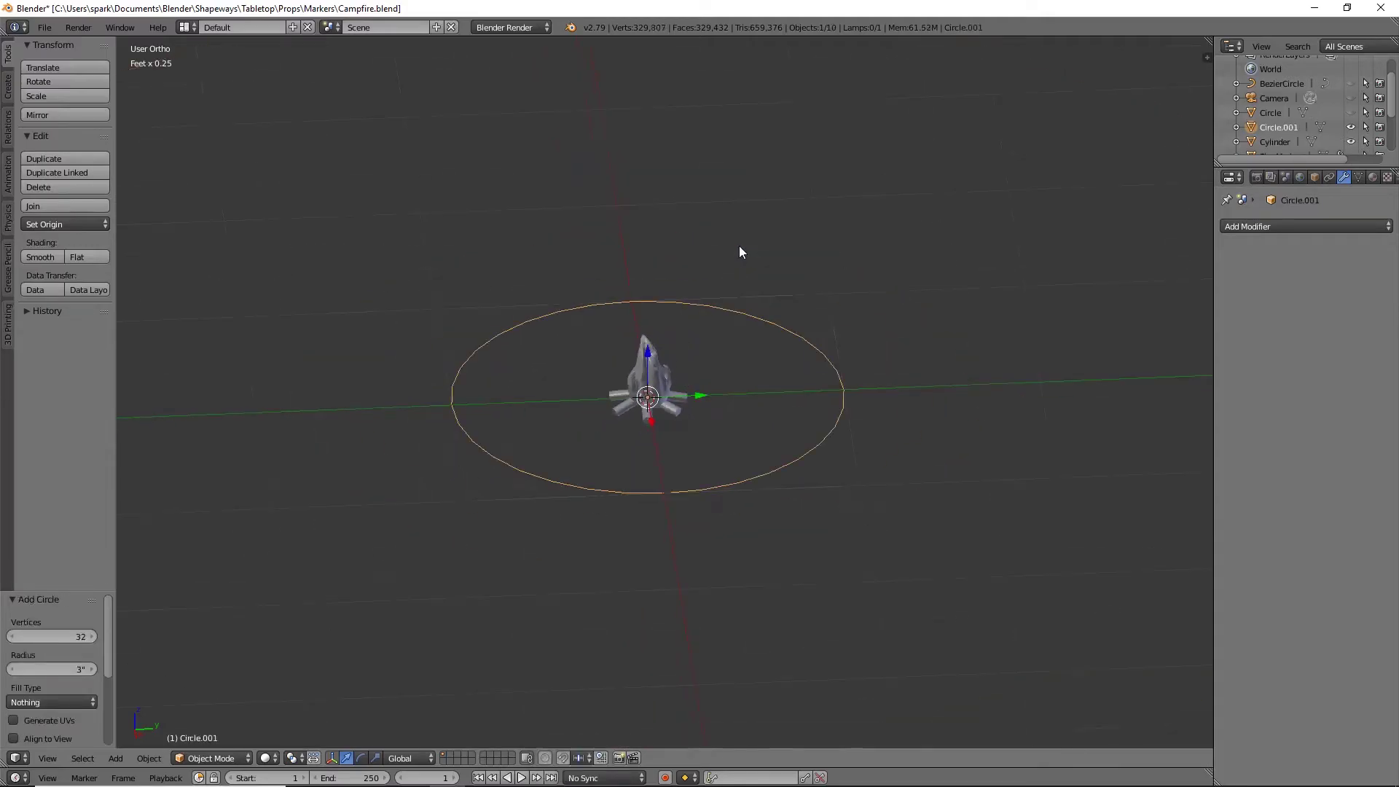
pyautogui.scroll(3, 736, 269)
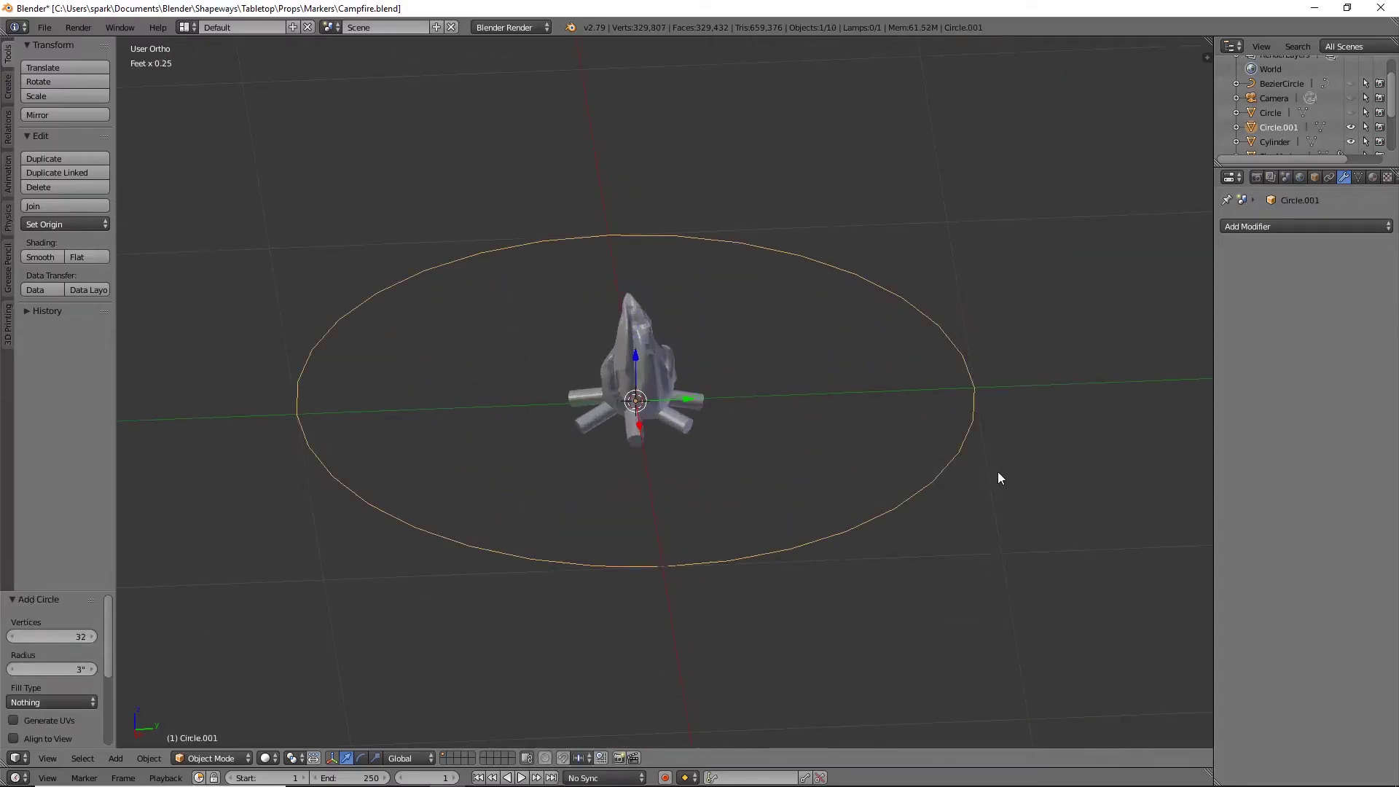
pyautogui.press('s')
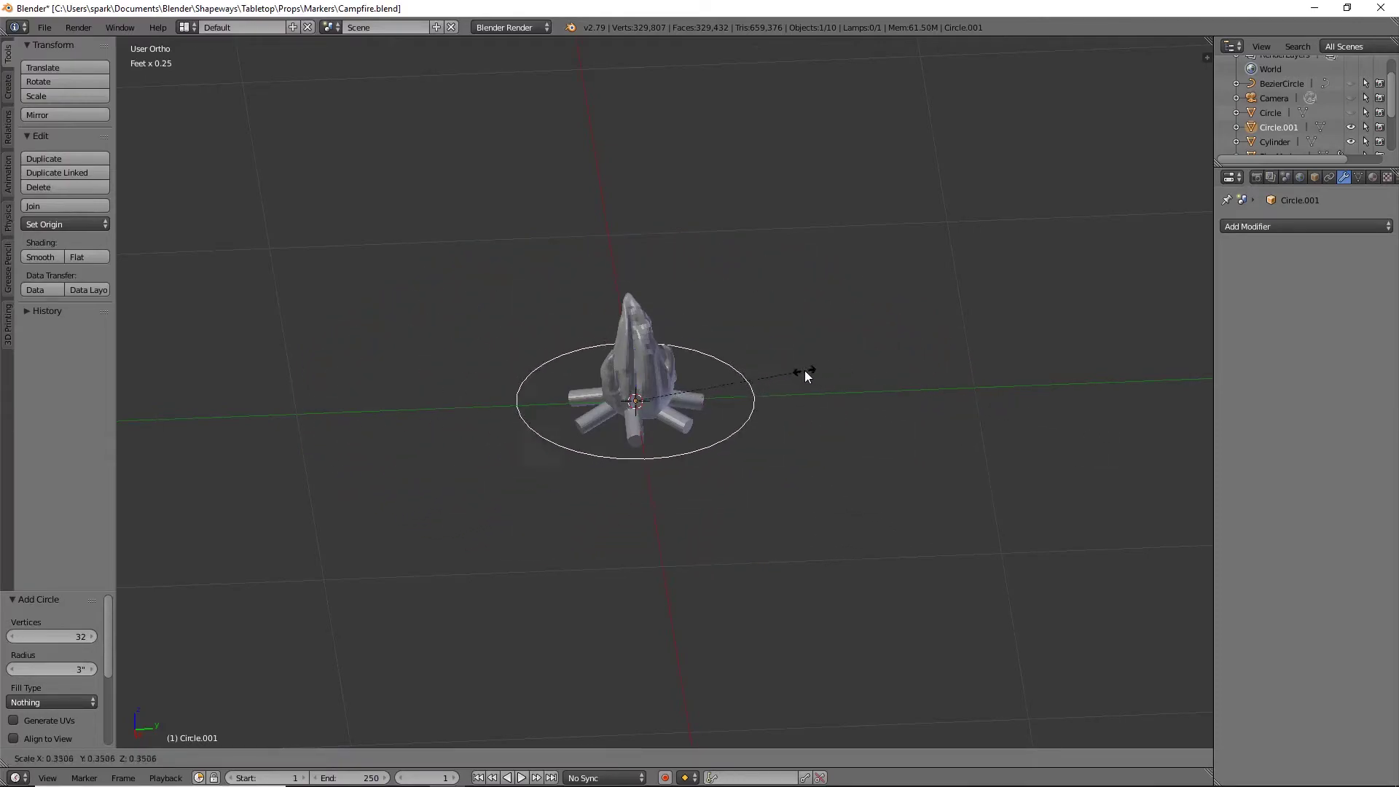
pyautogui.click(759, 384)
pyautogui.press('KP_7')
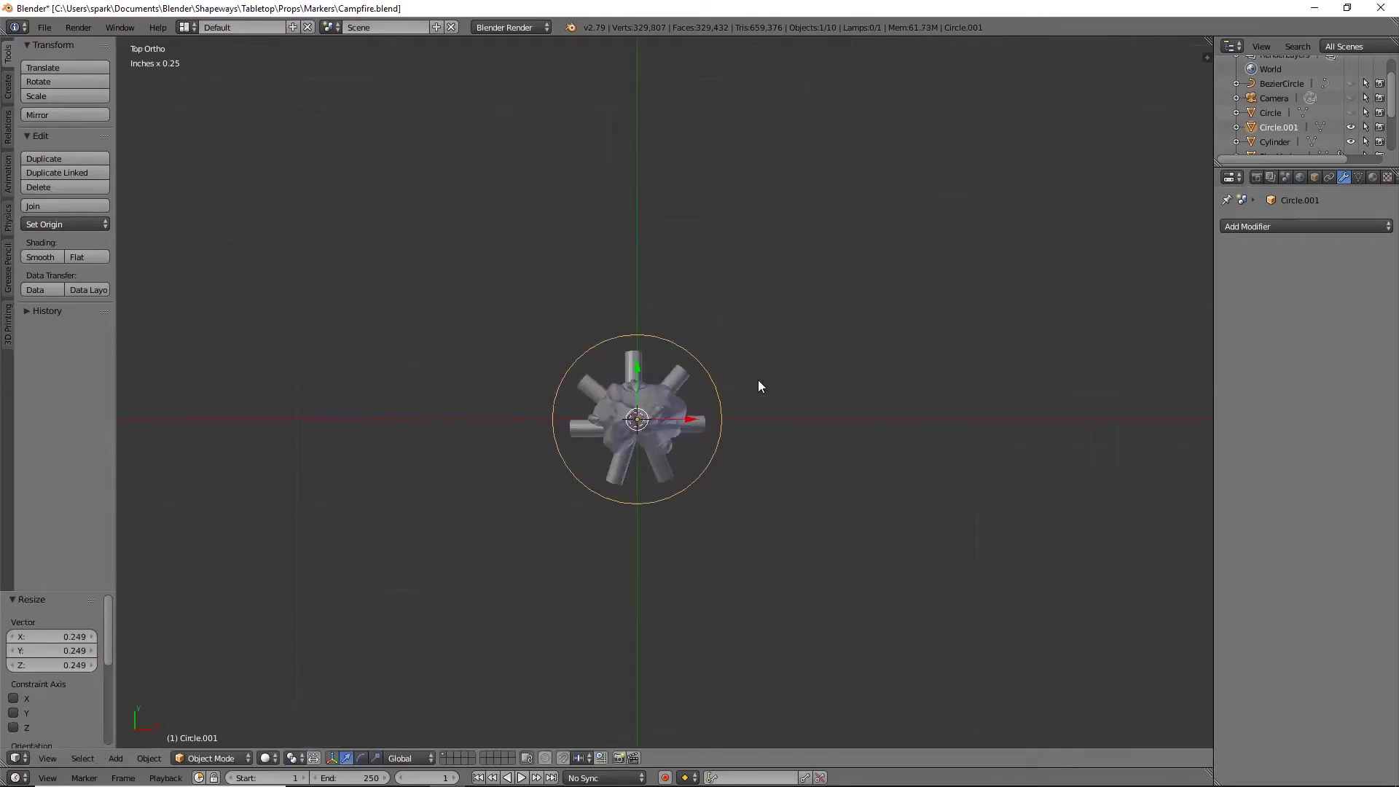
pyautogui.scroll(3, 758, 379)
pyautogui.press('s')
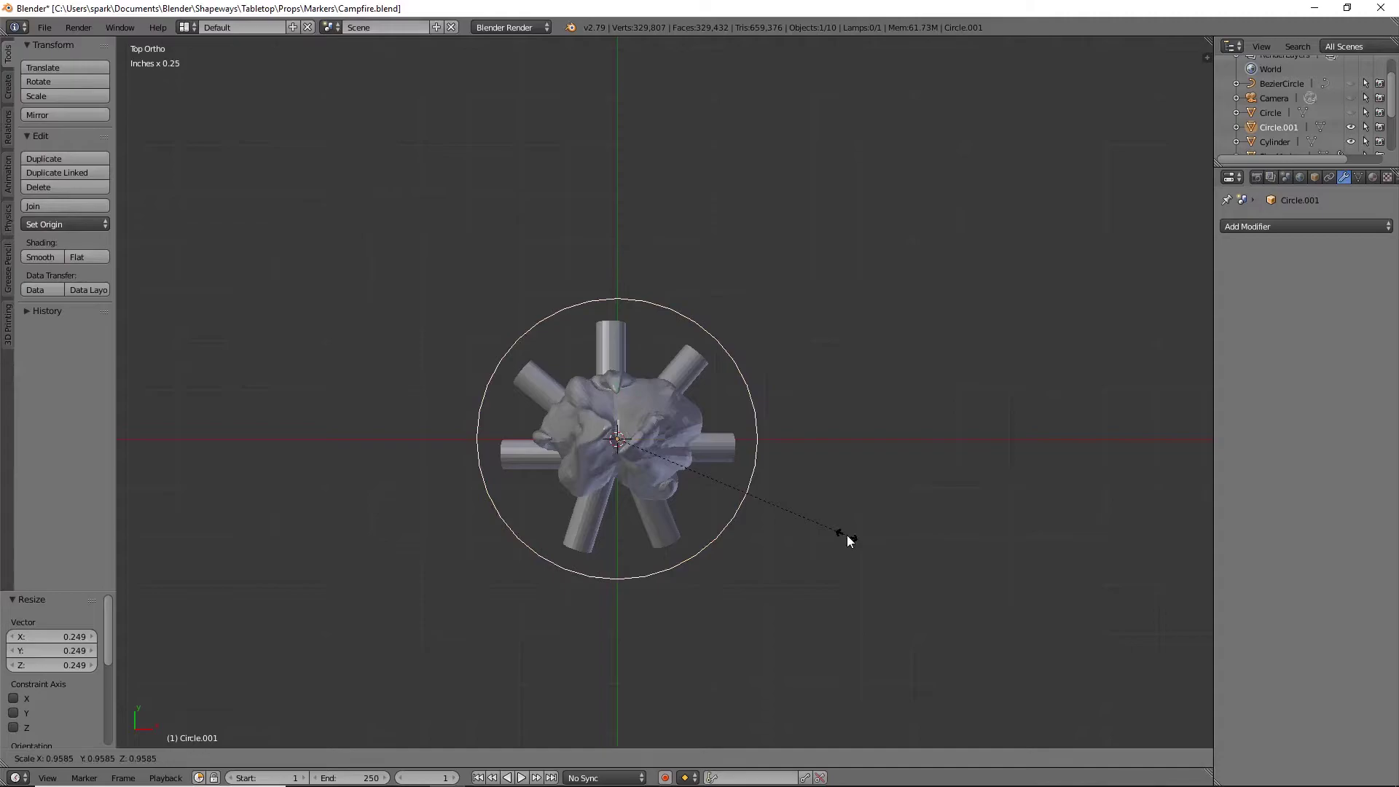
pyautogui.click(821, 531)
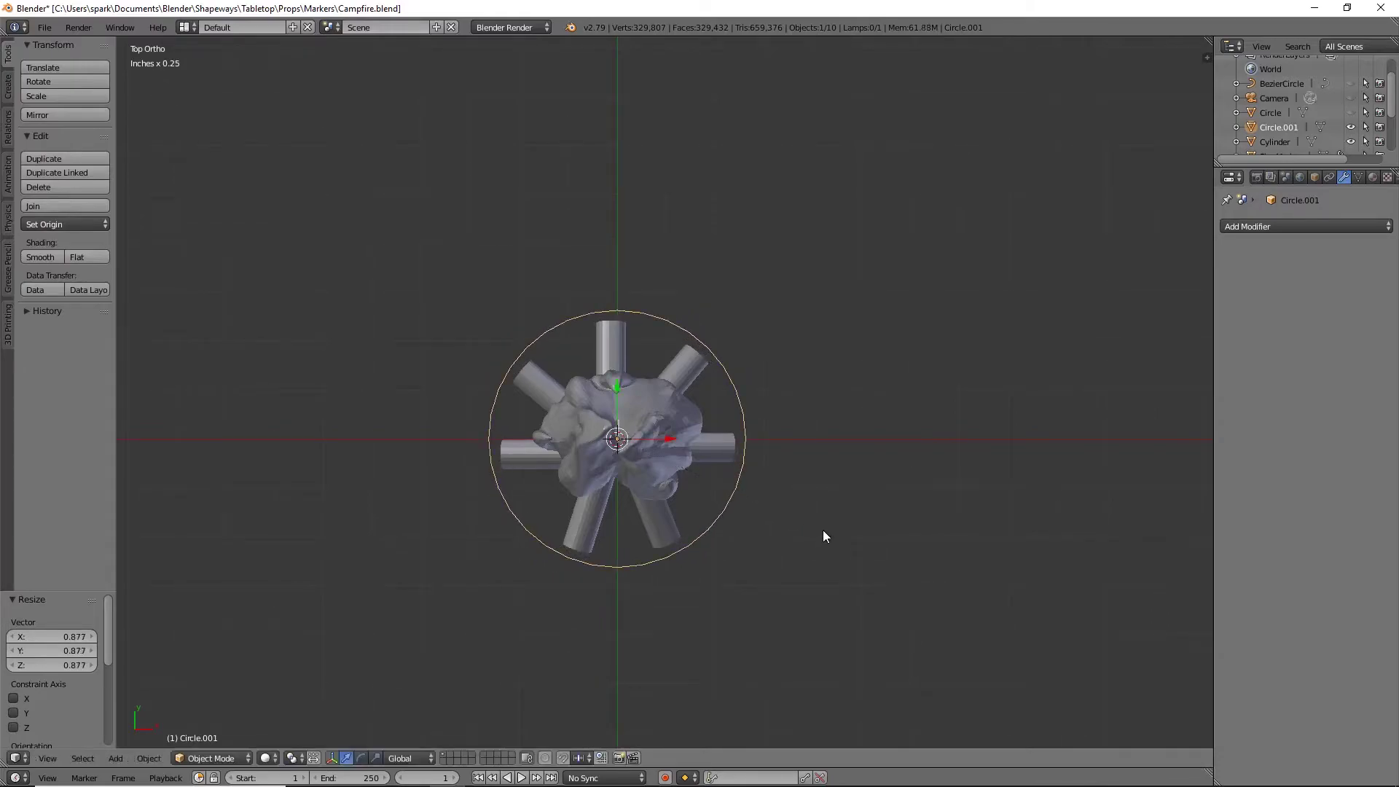
# In Edit Mode, lower the circle ring along Z to just below the logs
pyautogui.press('Tab')
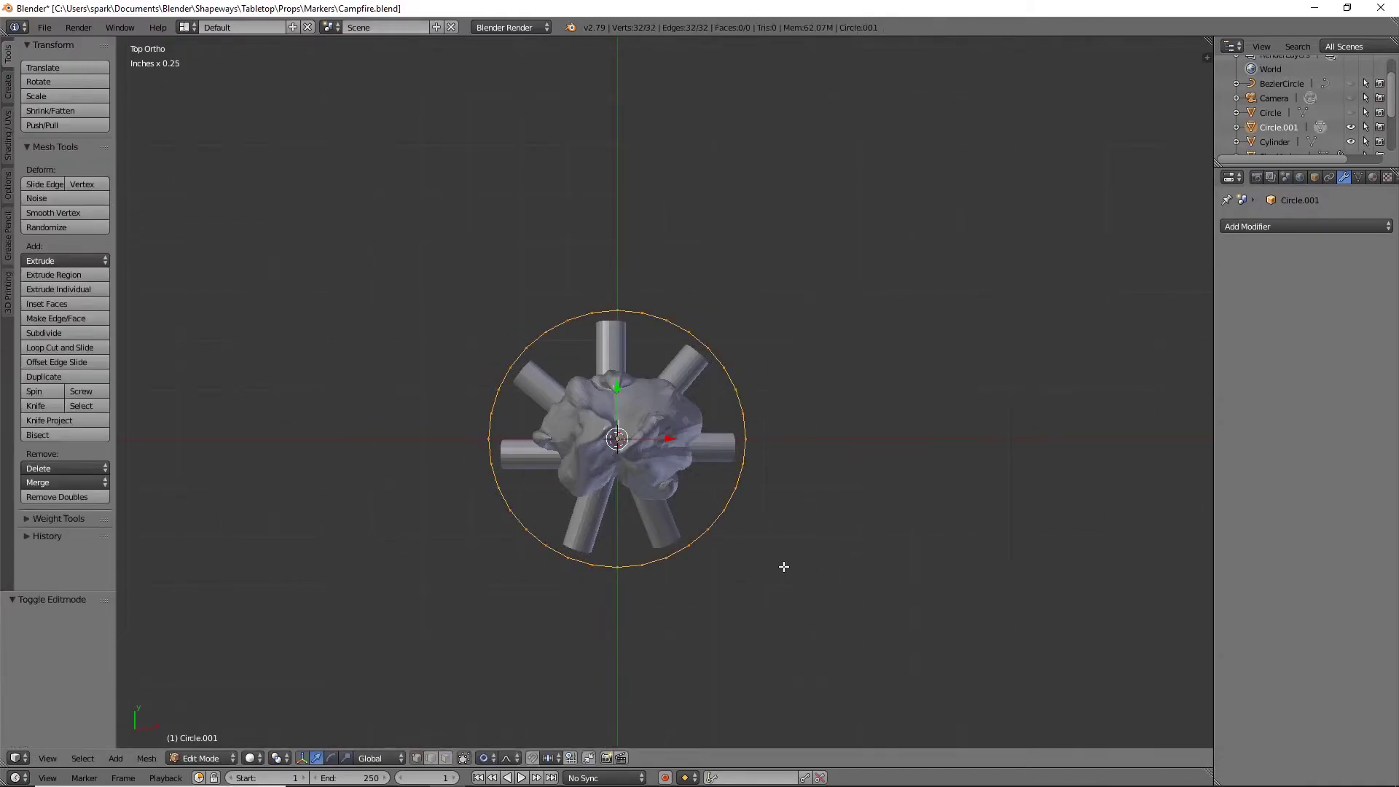
pyautogui.press('KP_1')
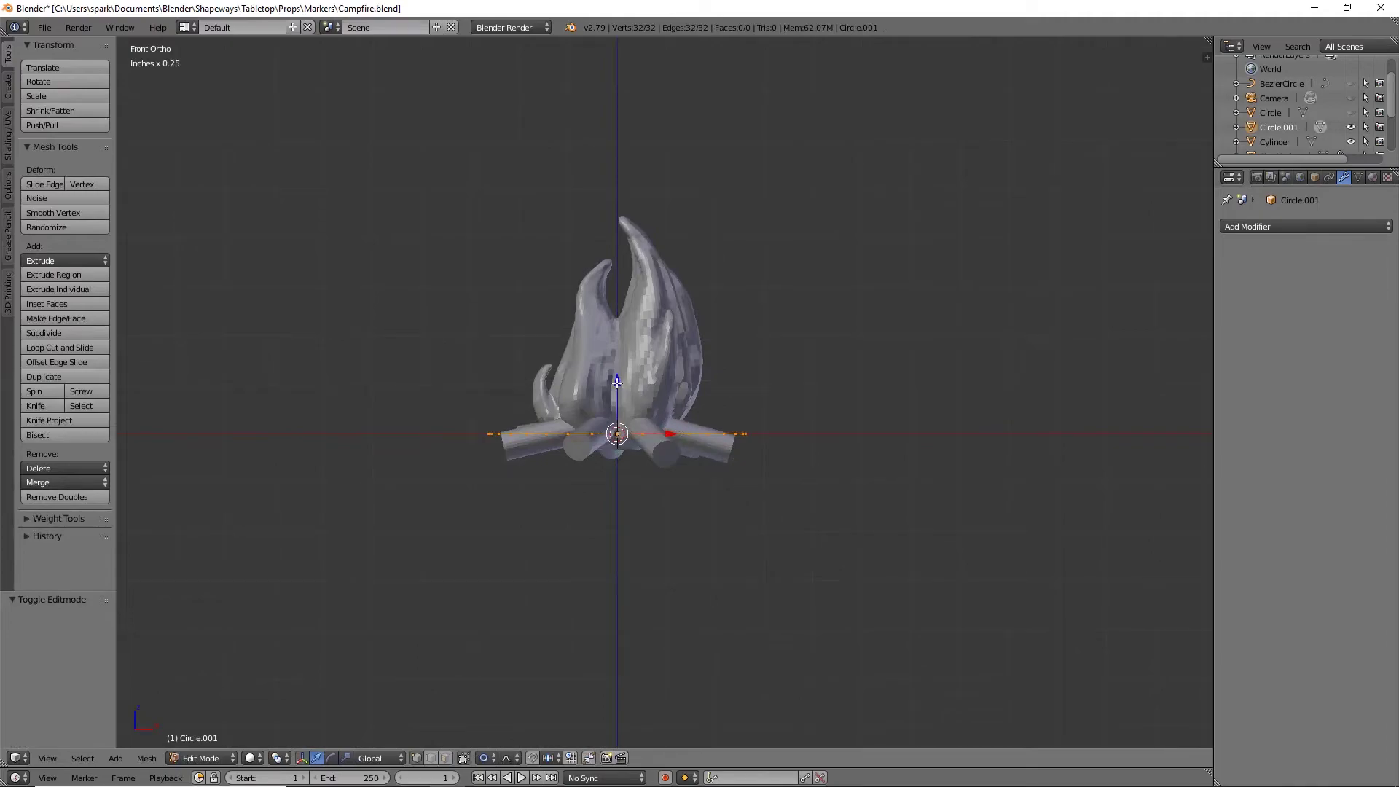
pyautogui.press('g')
pyautogui.press('z')
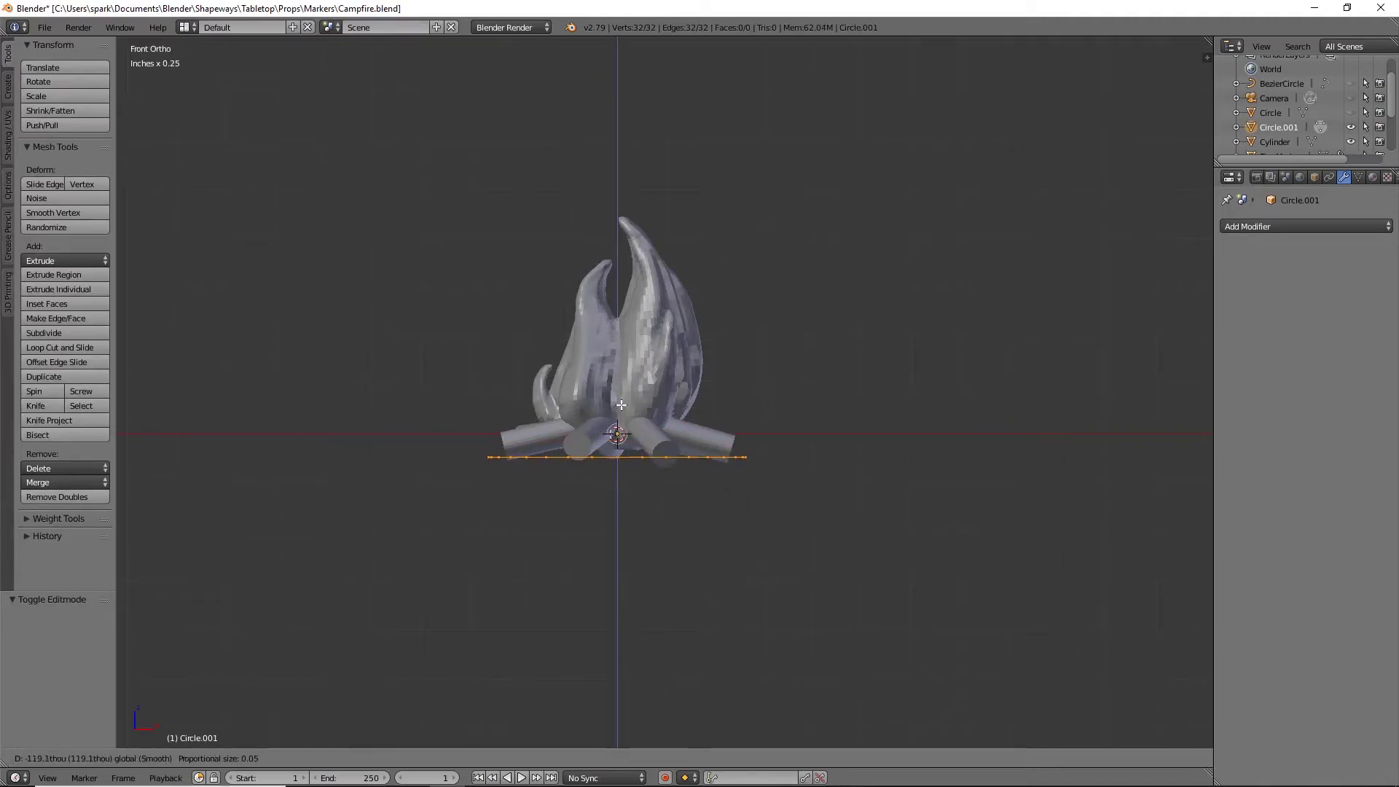
pyautogui.click(621, 405)
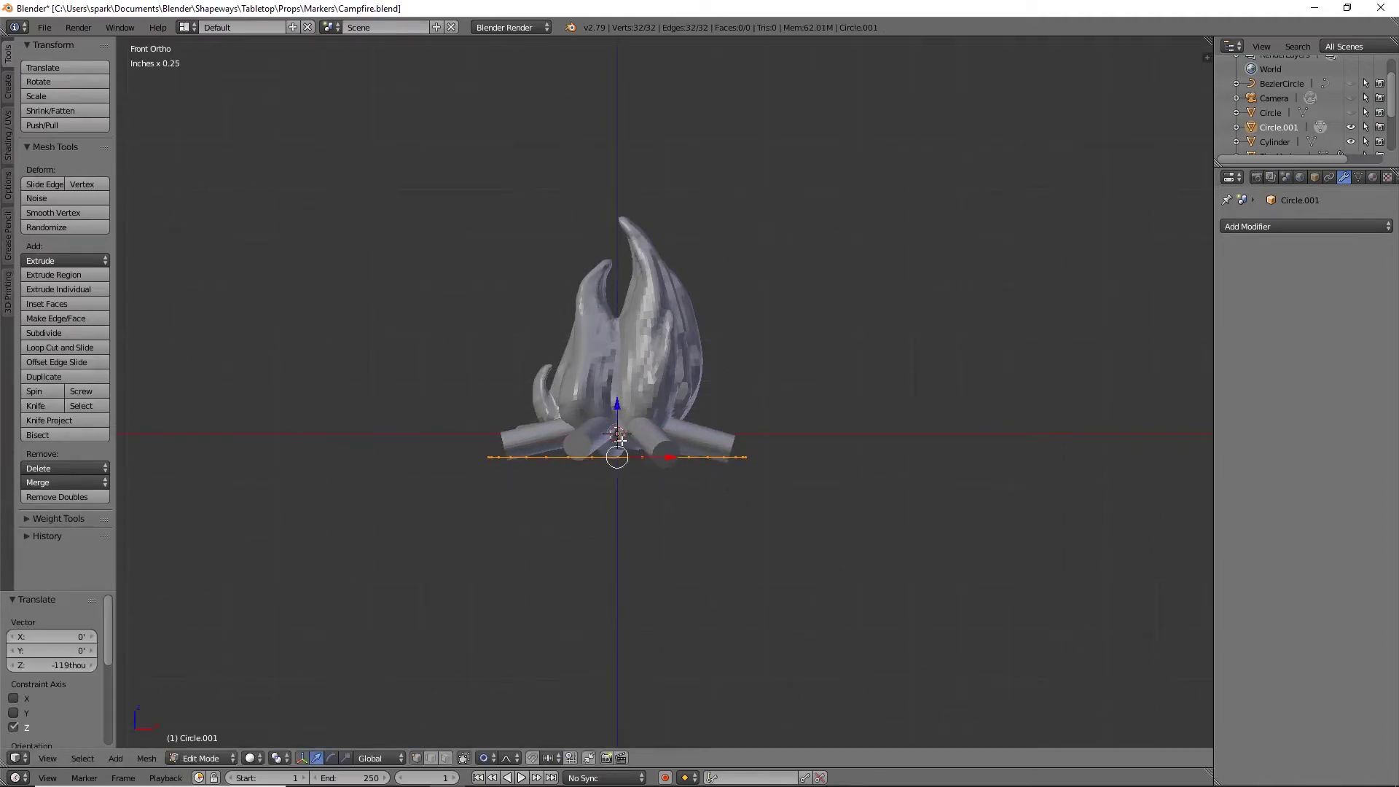
pyautogui.moveTo(570, 501); pyautogui.dragTo(632, 475, button='middle')
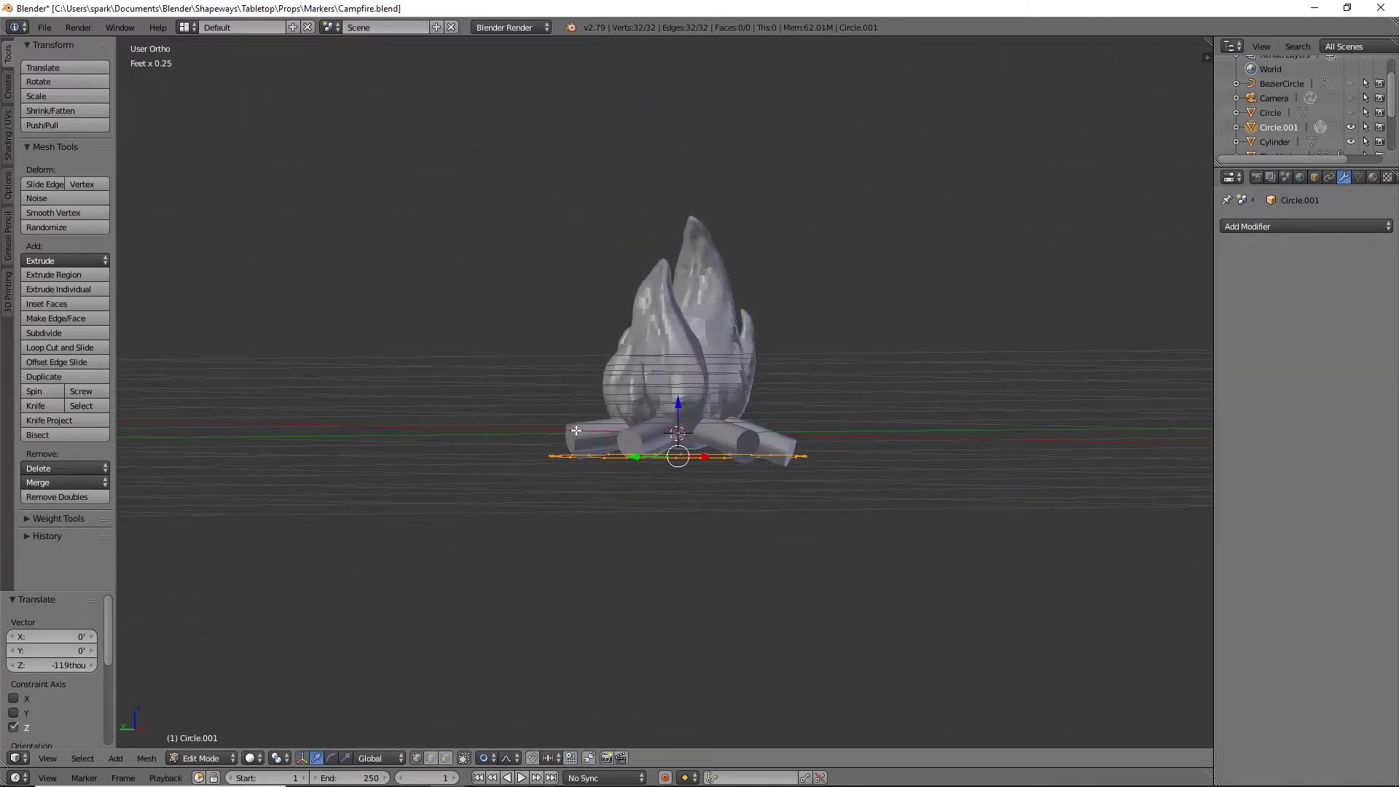
pyautogui.moveTo(575, 431); pyautogui.dragTo(710, 425, button='middle')
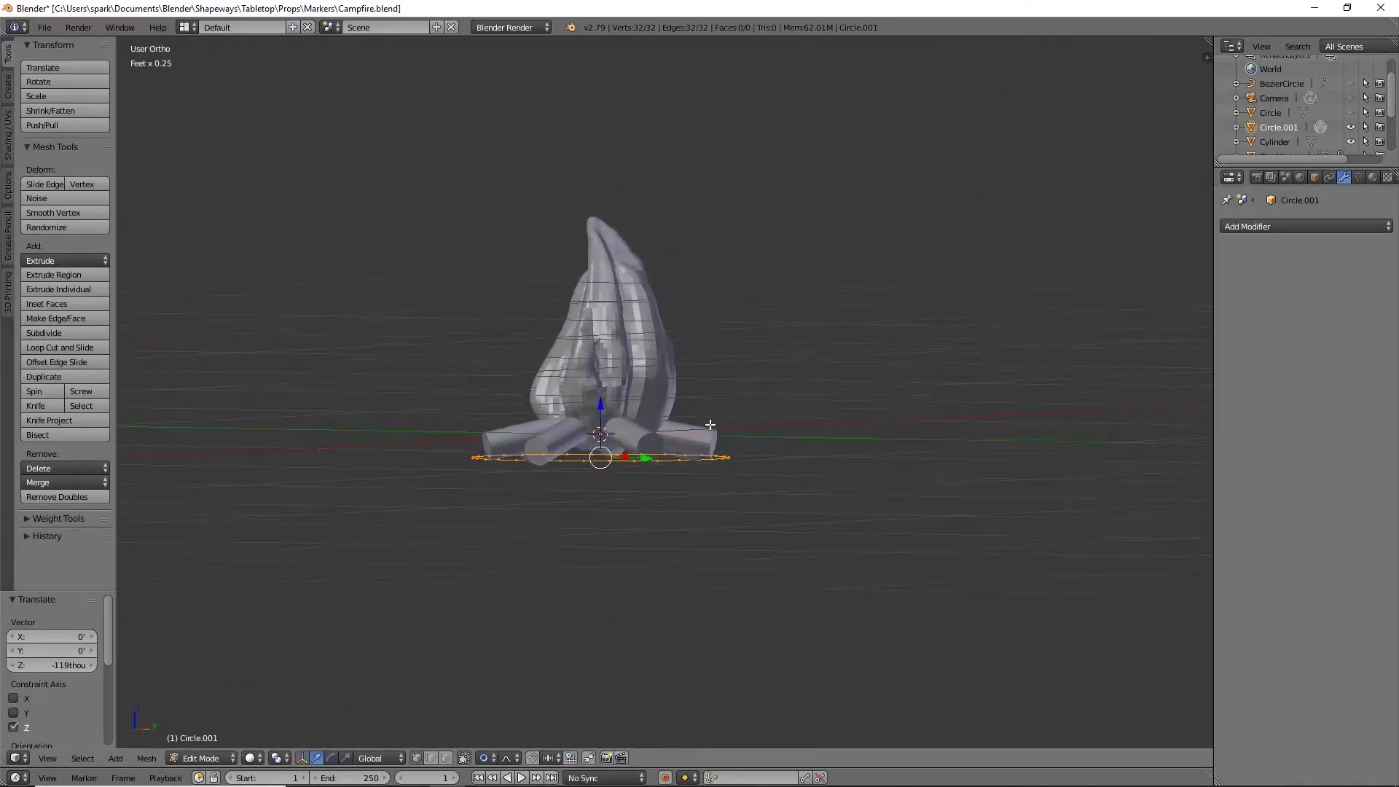
pyautogui.press('KP_1')
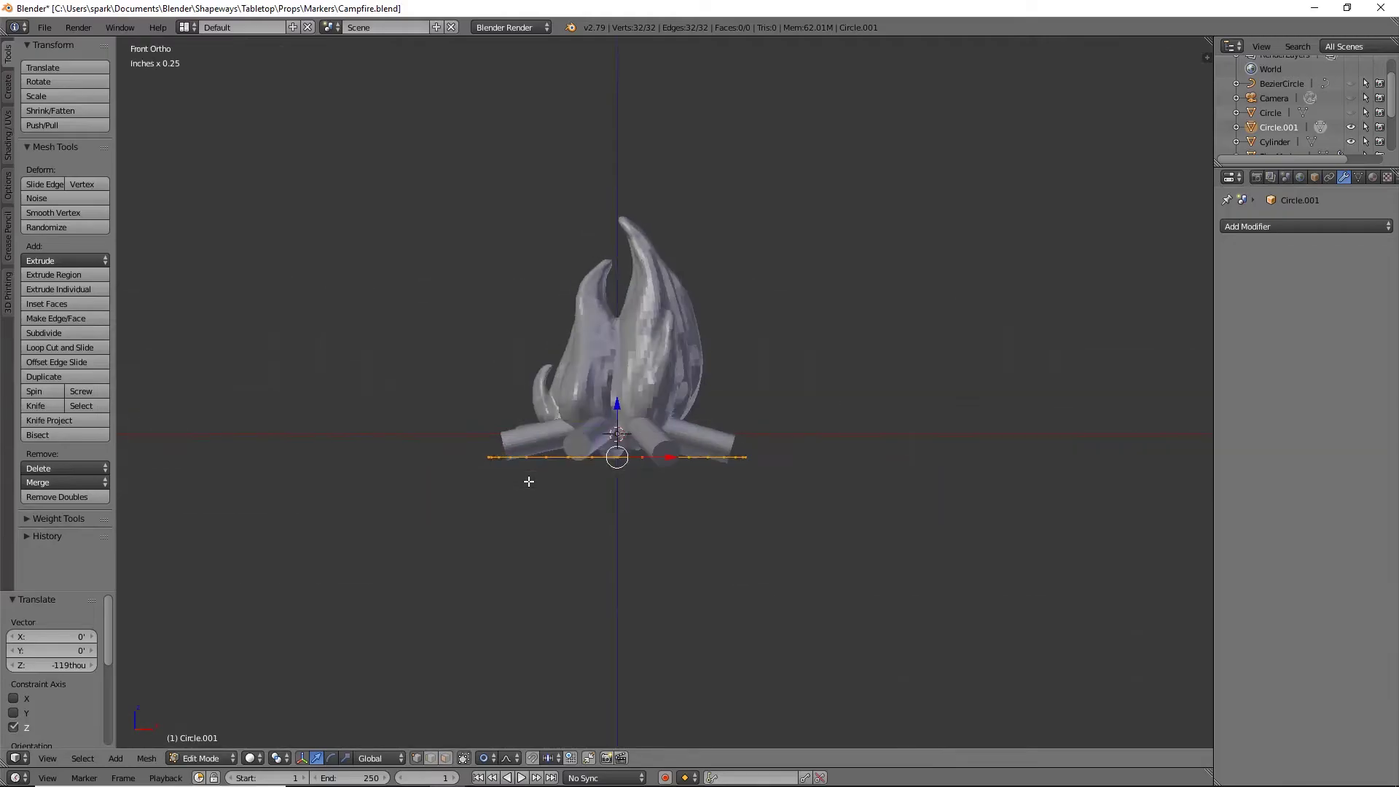
# Turn off proportional editing and extrude the ring downward into a band
pyautogui.press('e')
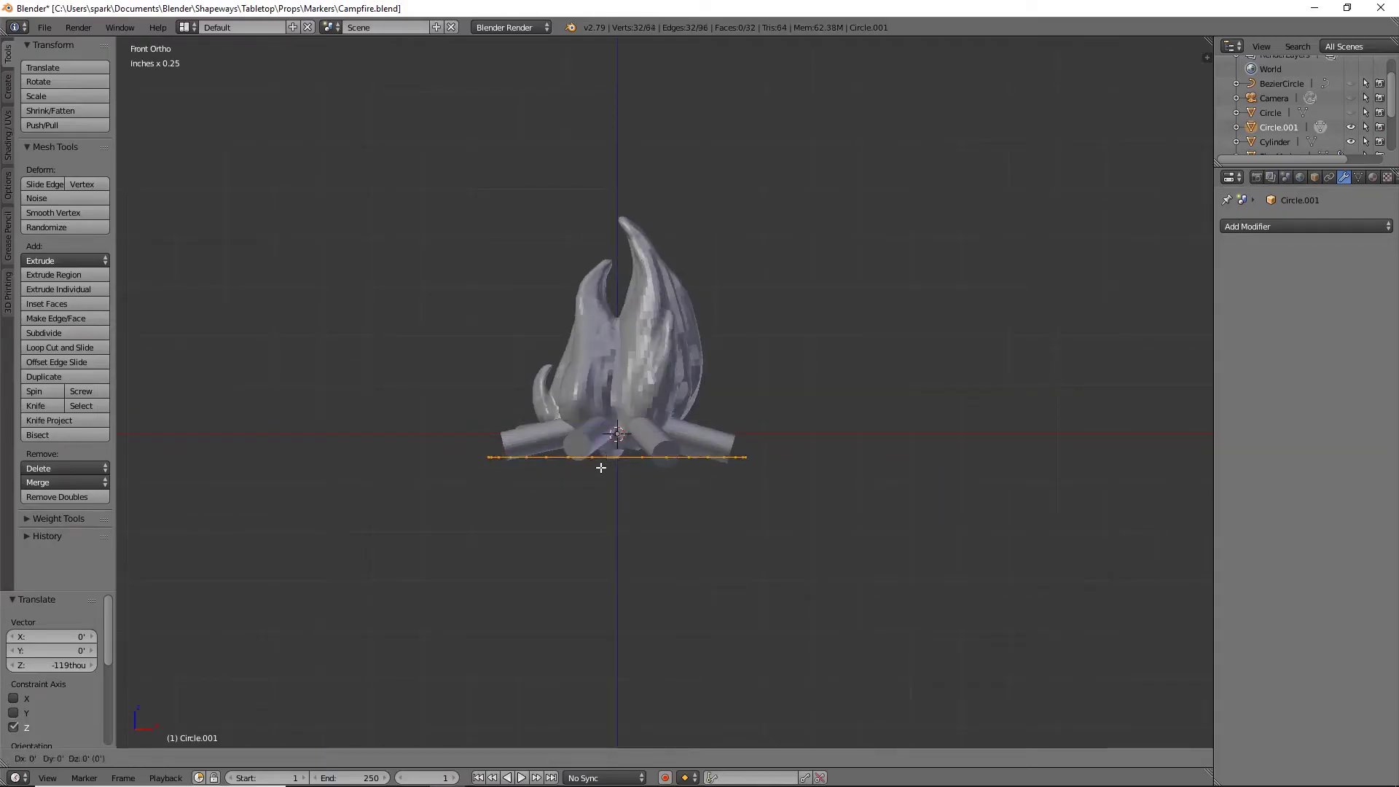
pyautogui.rightClick(621, 415)
pyautogui.moveTo(616, 405); pyautogui.dragTo(617, 435)
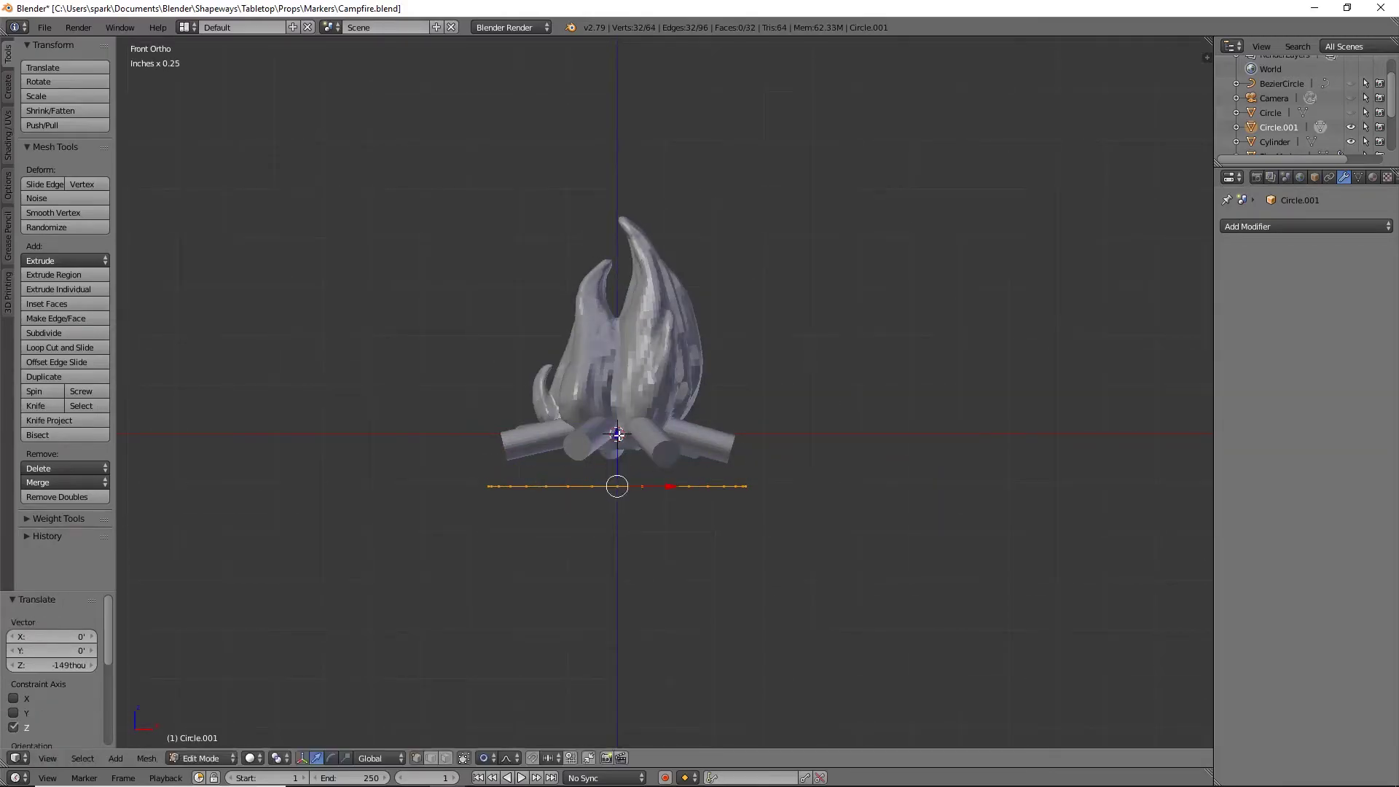
pyautogui.click(484, 757)
pyautogui.click(561, 741)
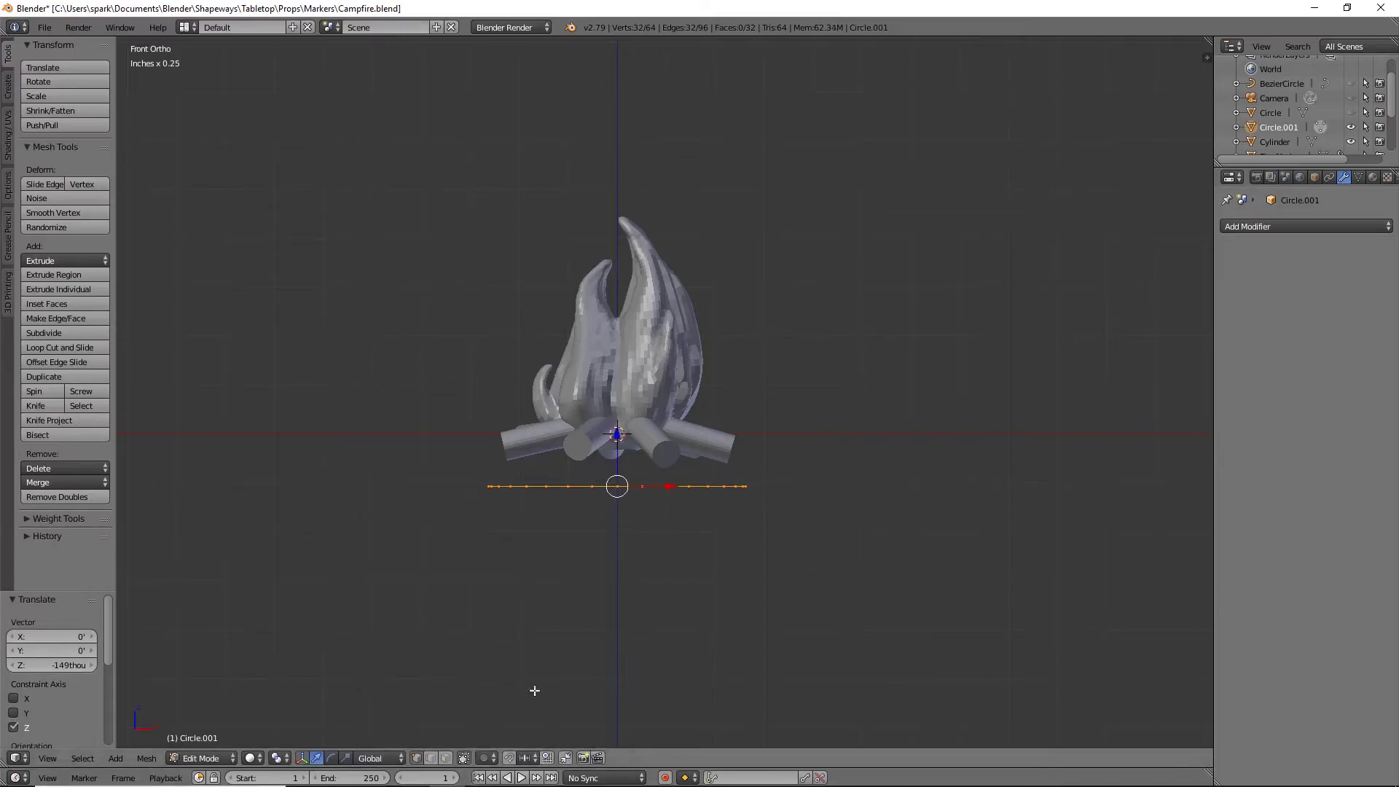
pyautogui.press('e')
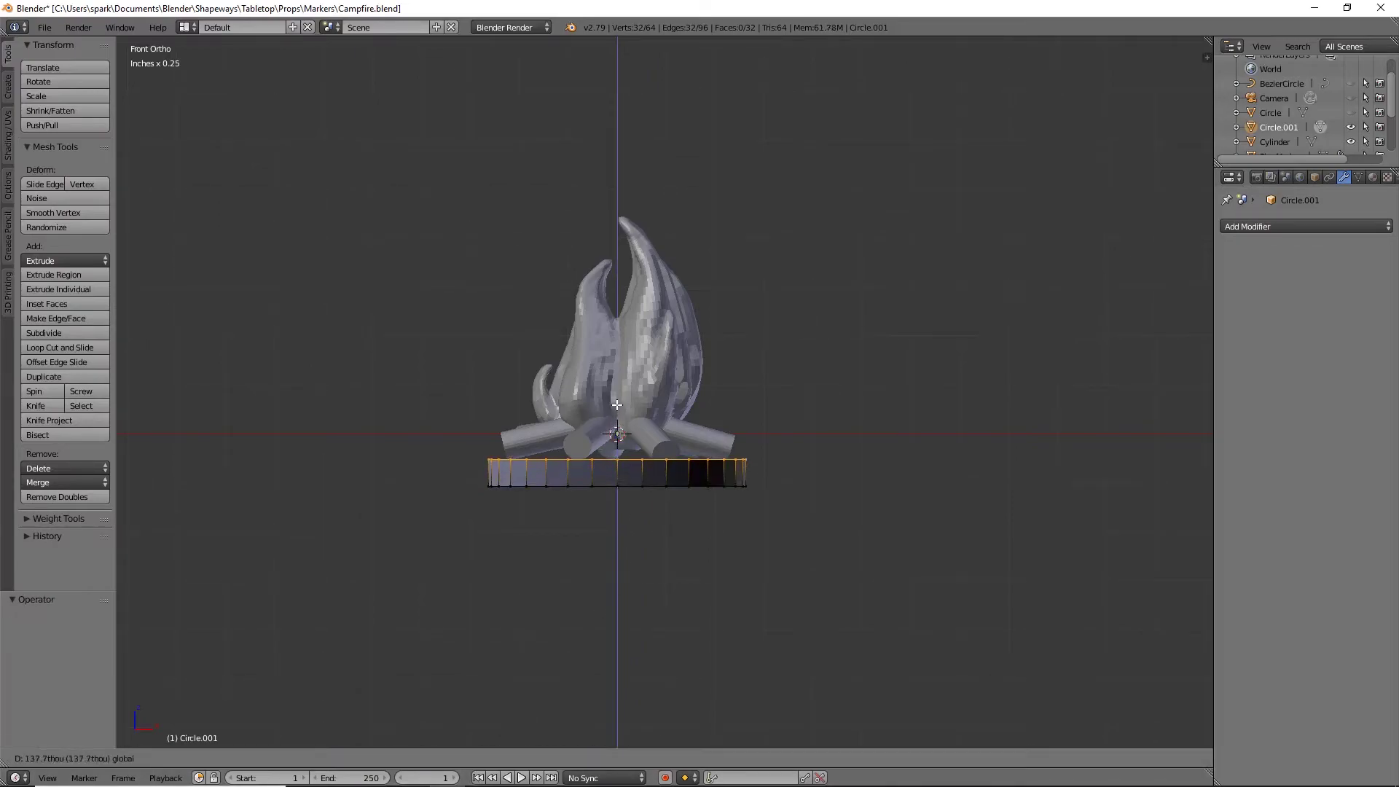
pyautogui.click(618, 472)
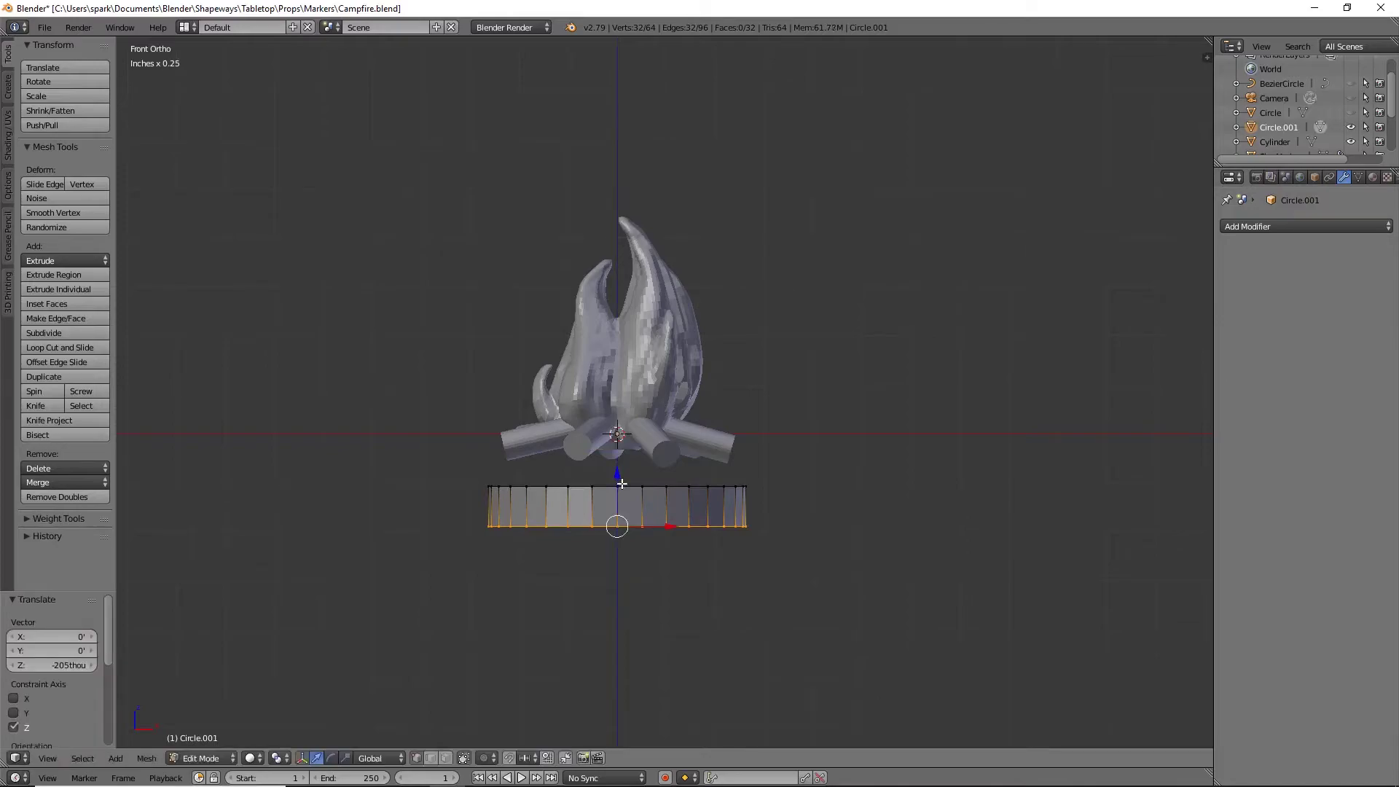
# Raise the band under the logs, thin it via the bottom loop, and fill the bottom face
pyautogui.press('a')
pyautogui.press('a')
pyautogui.press('g')
pyautogui.press('z')
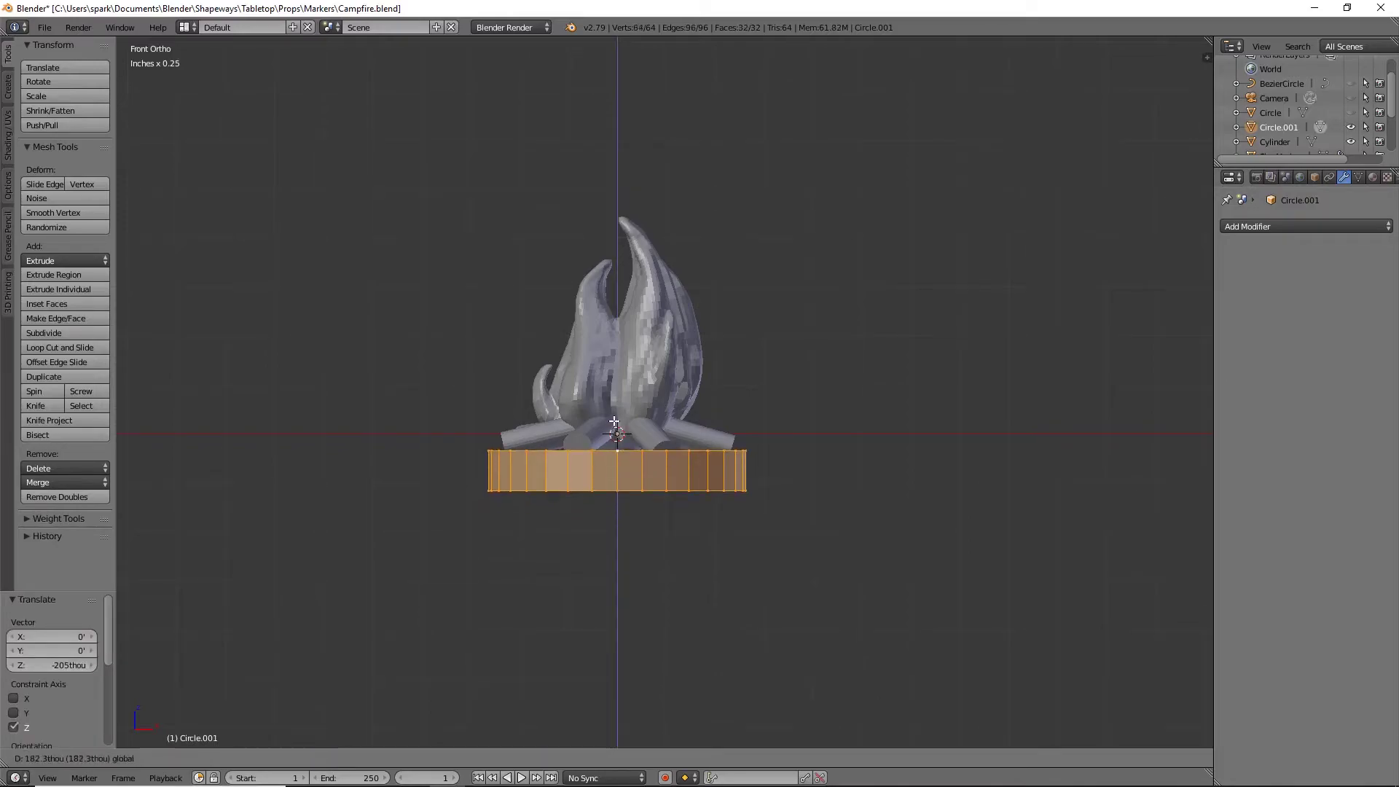
pyautogui.click(617, 424)
pyautogui.keyDown('alt'); pyautogui.rightClick(609, 494); pyautogui.keyUp('alt')
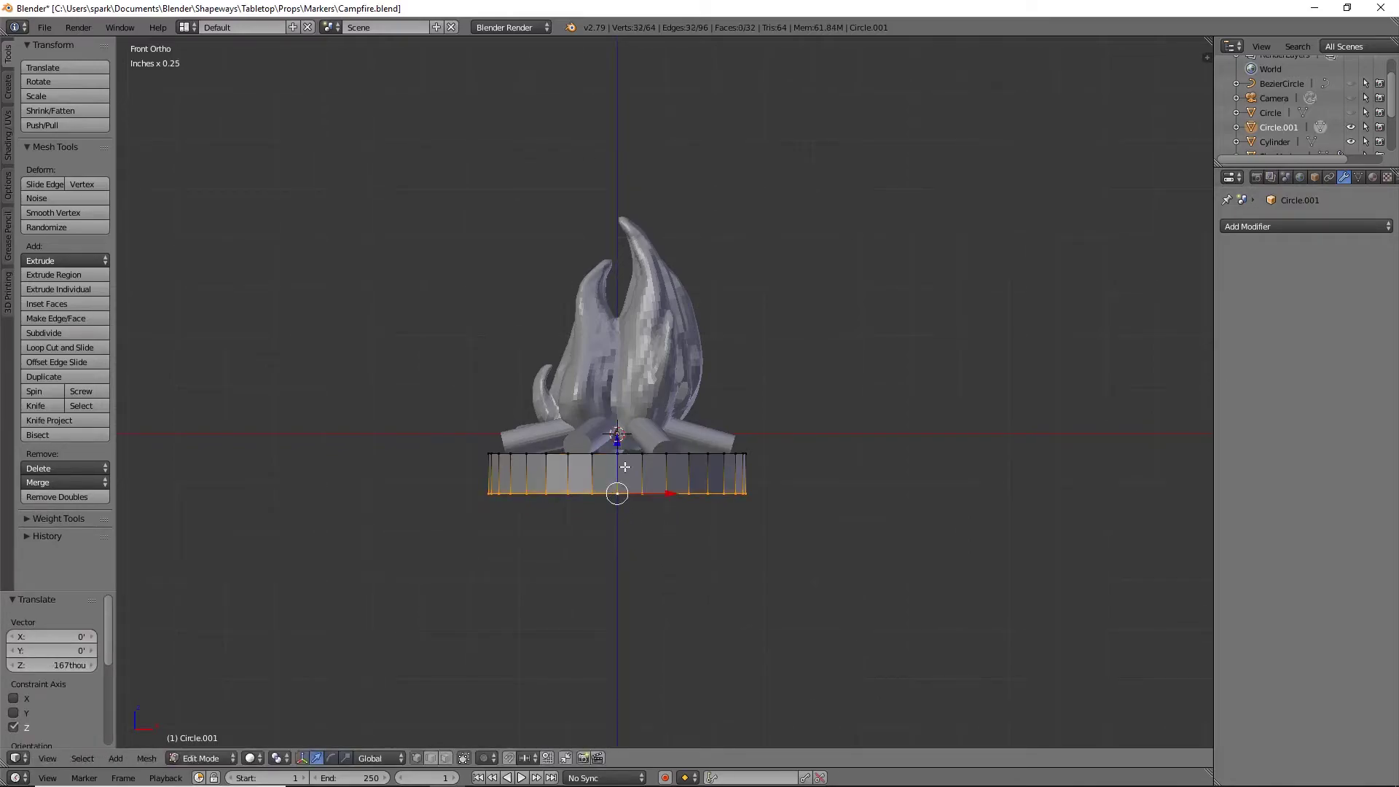
pyautogui.press('g')
pyautogui.press('z')
pyautogui.click(750, 473)
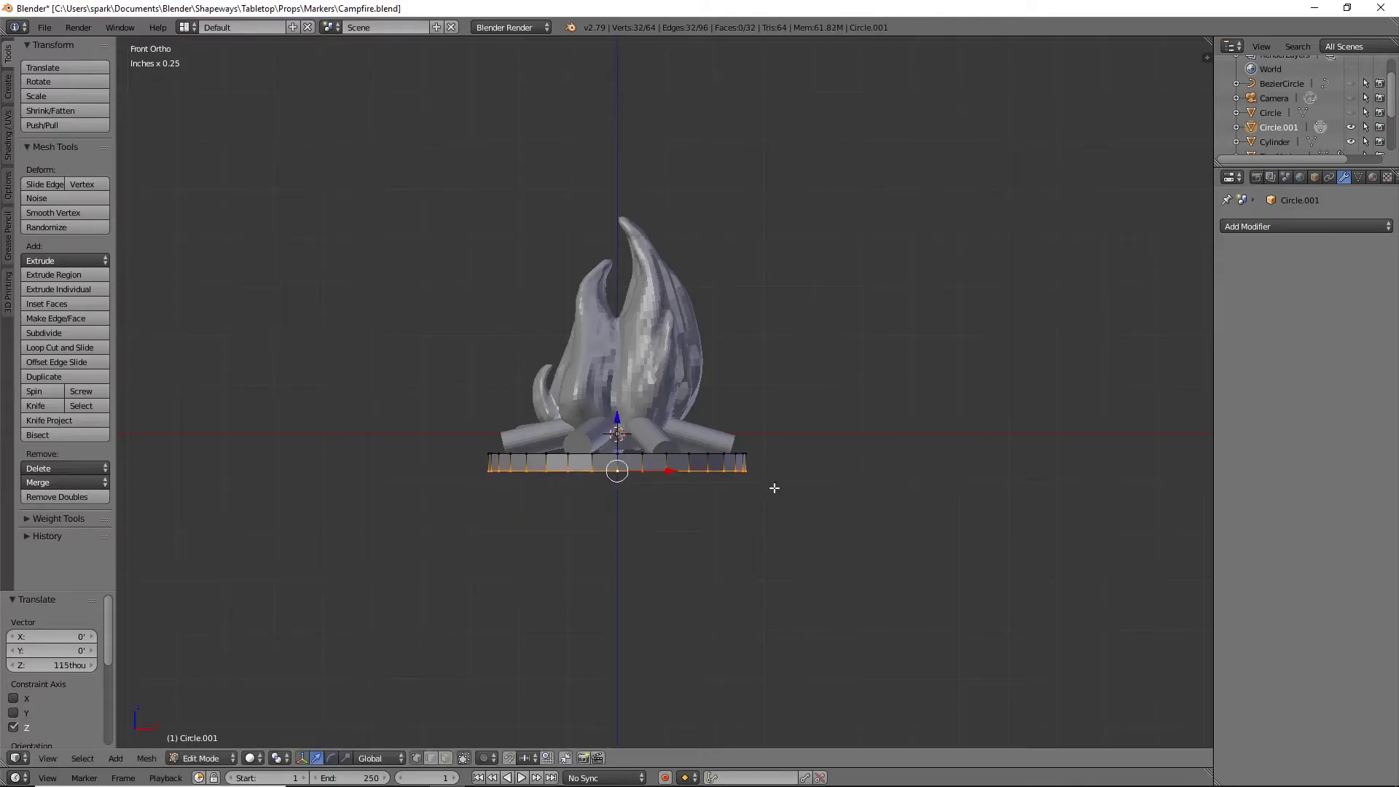
pyautogui.press('f')
# Extrude the top ring twice, shrinking it inward to 0.839 for a bevel, and cap it
pyautogui.moveTo(763, 491); pyautogui.dragTo(717, 477, button='middle')
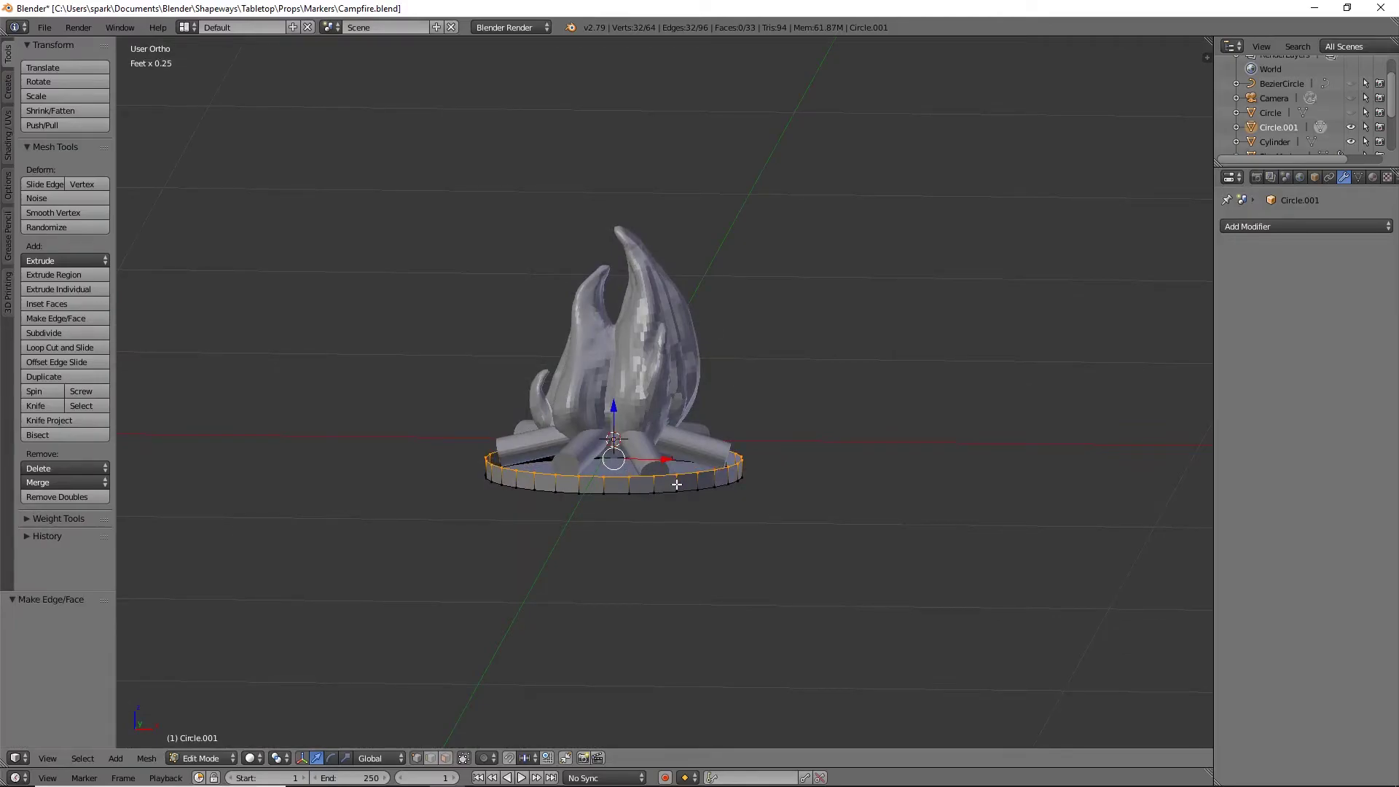
pyautogui.press('KP_1')
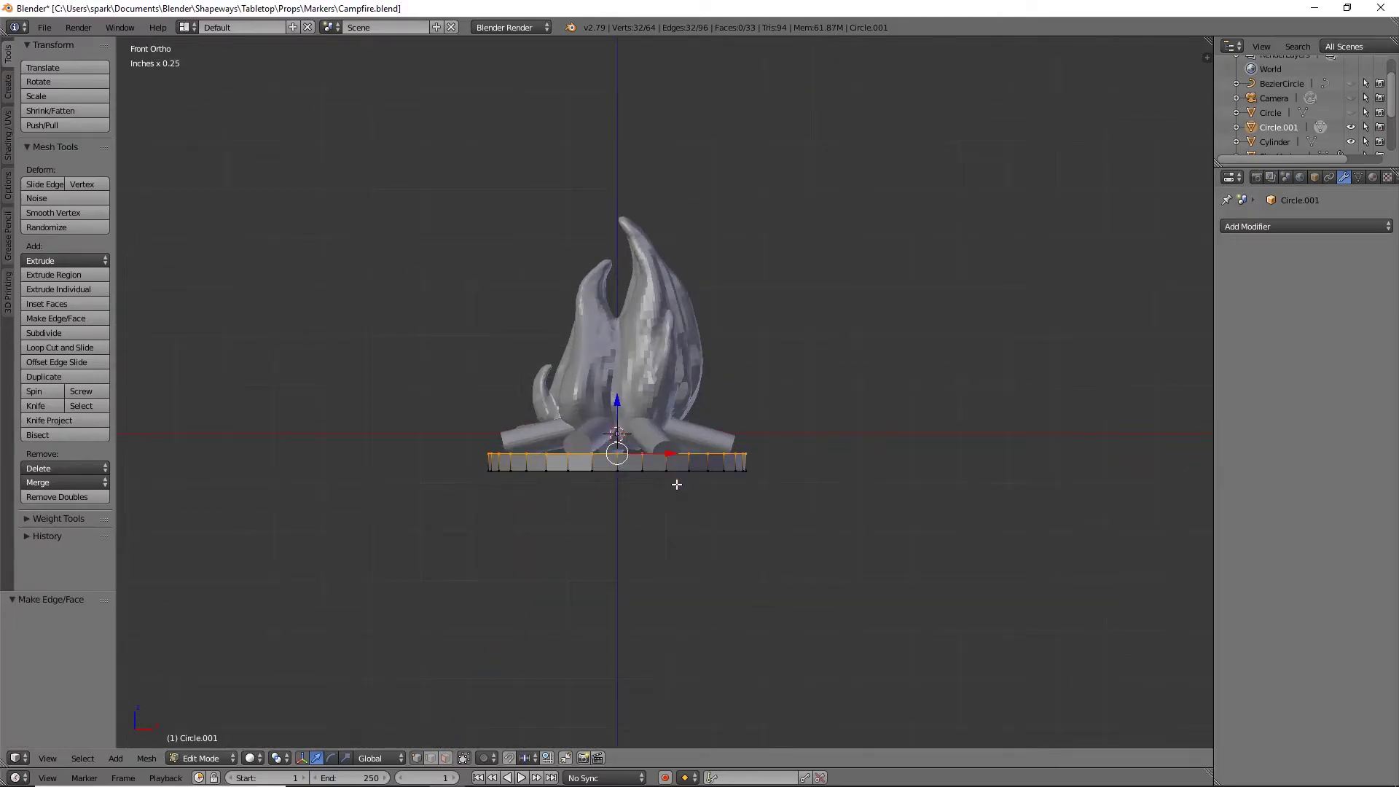
pyautogui.press('e')
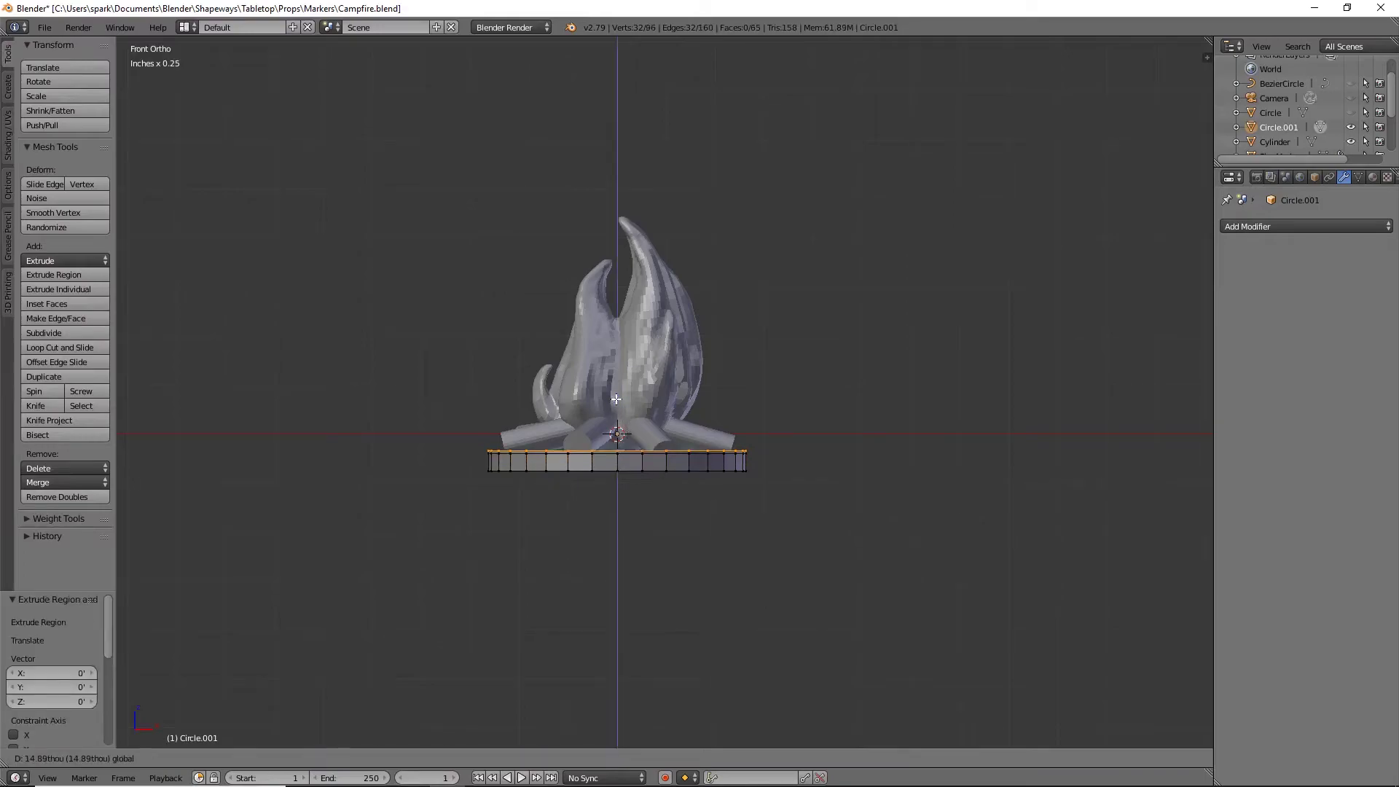
pyautogui.click(827, 448)
pyautogui.press('s')
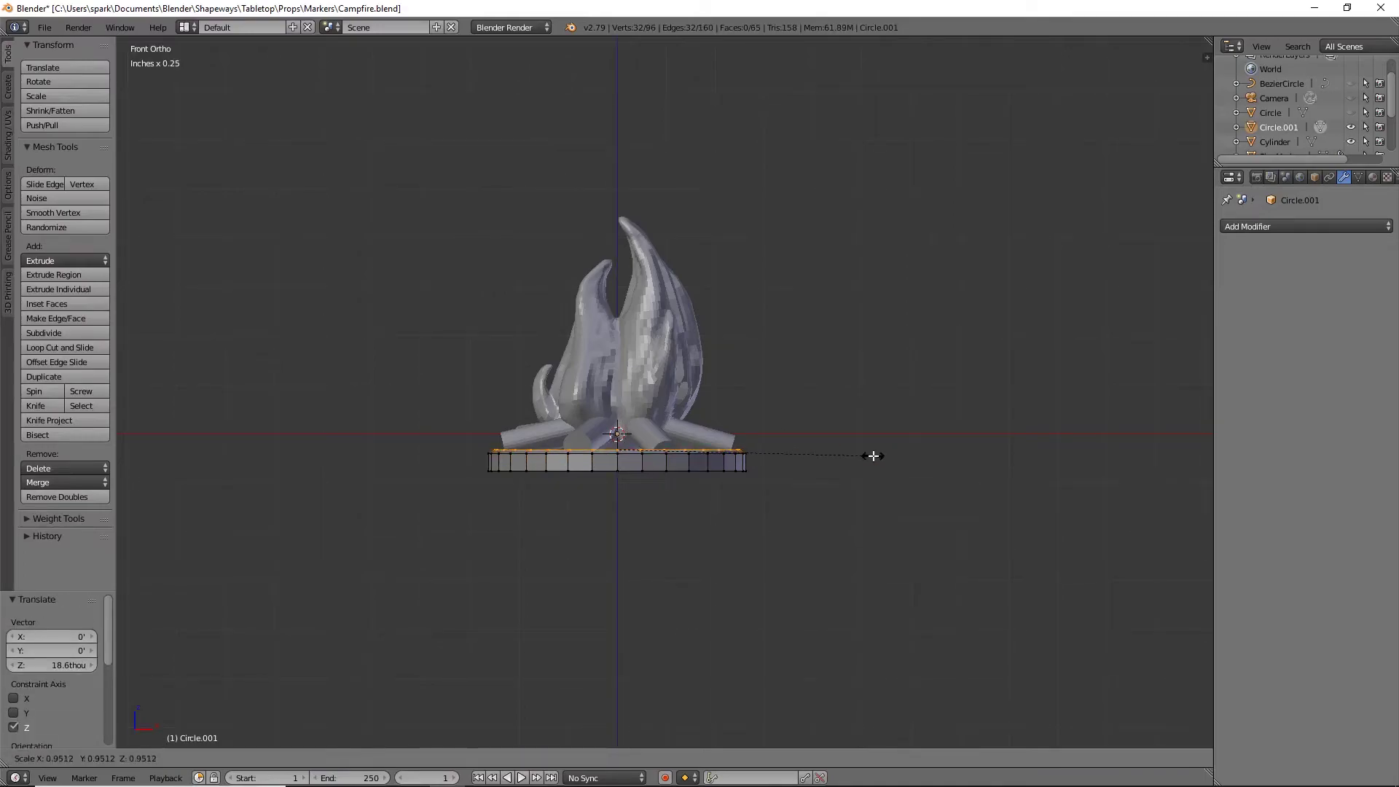
pyautogui.click(876, 456)
pyautogui.press('e')
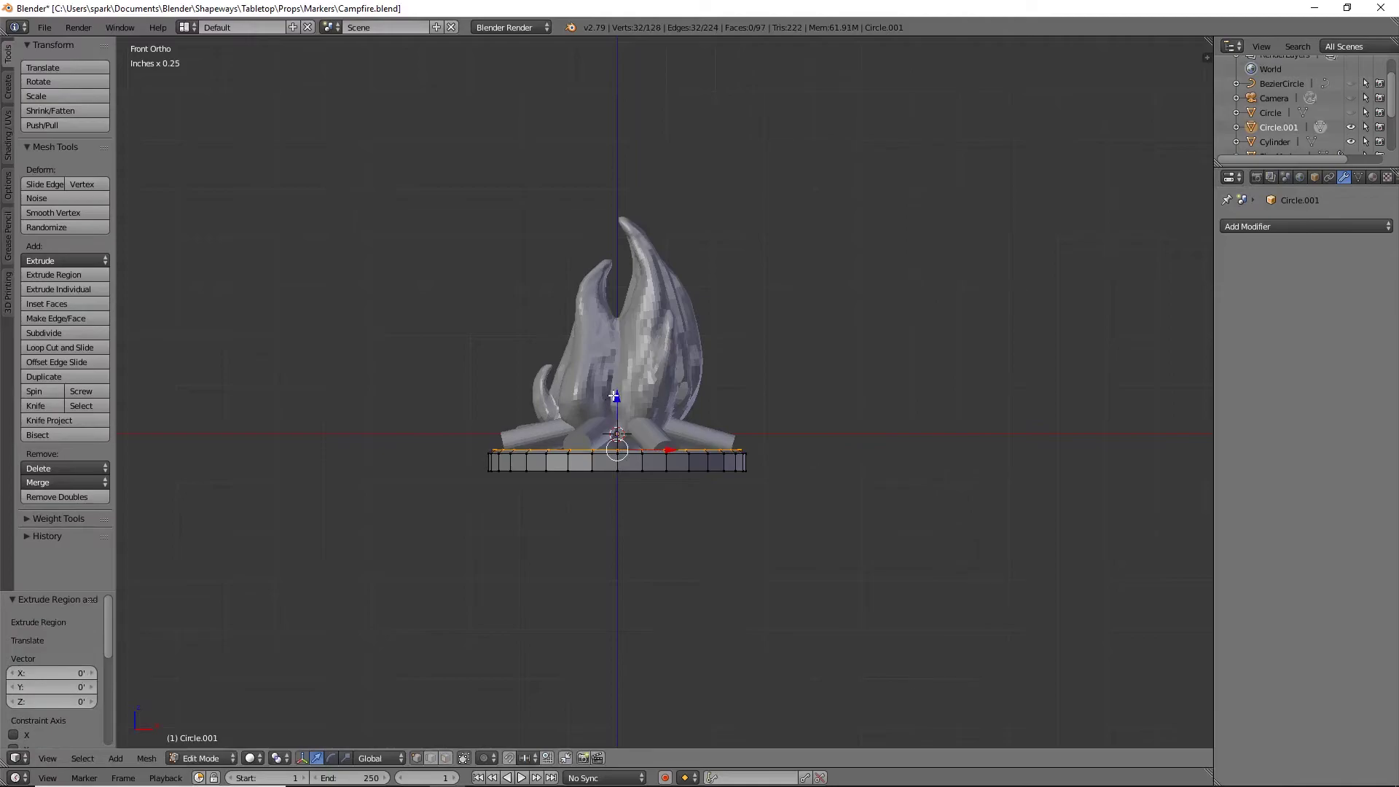
pyautogui.click(610, 388)
pyautogui.press('s')
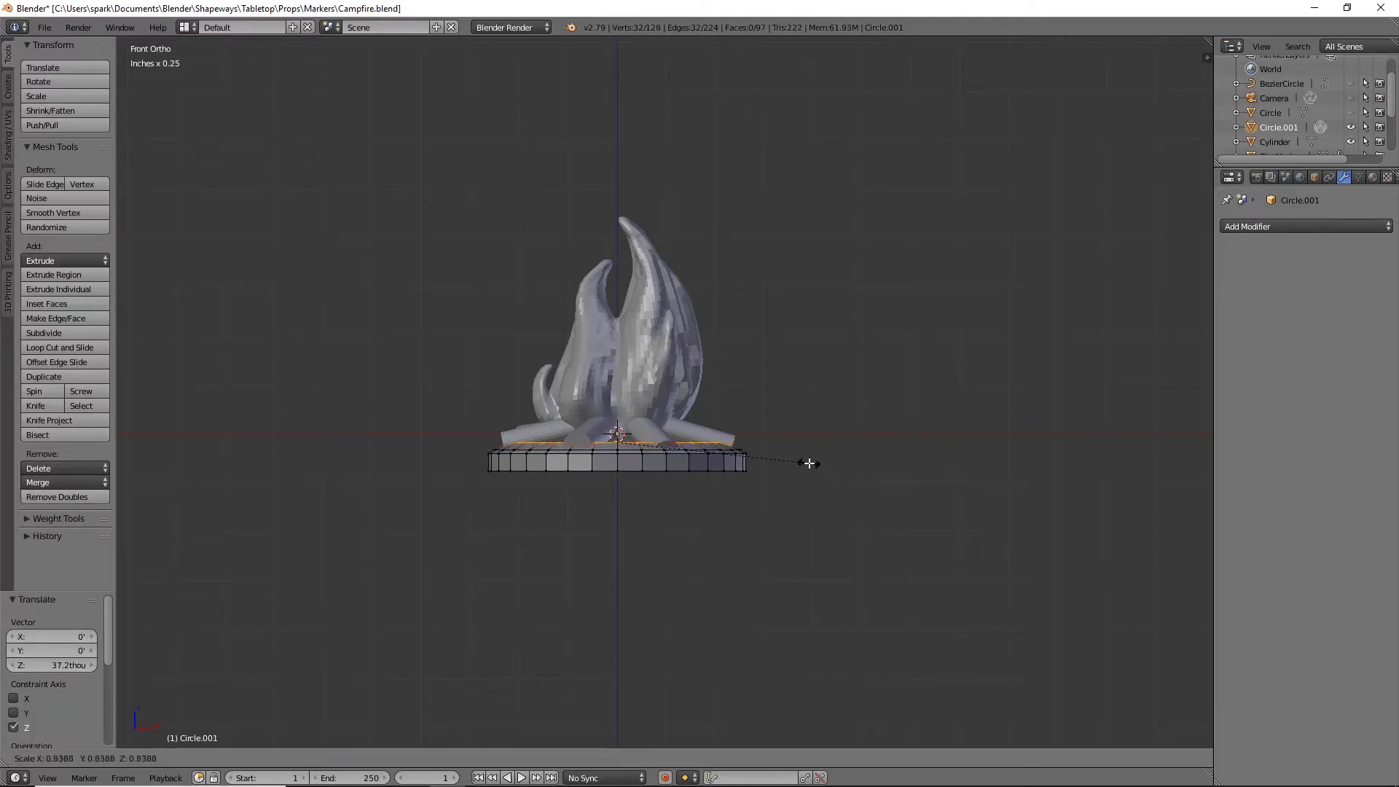
pyautogui.click(809, 463)
pyautogui.press('f')
# Lower the whole base 35.5 thou along Z
pyautogui.moveTo(806, 468); pyautogui.dragTo(583, 493, button='middle')
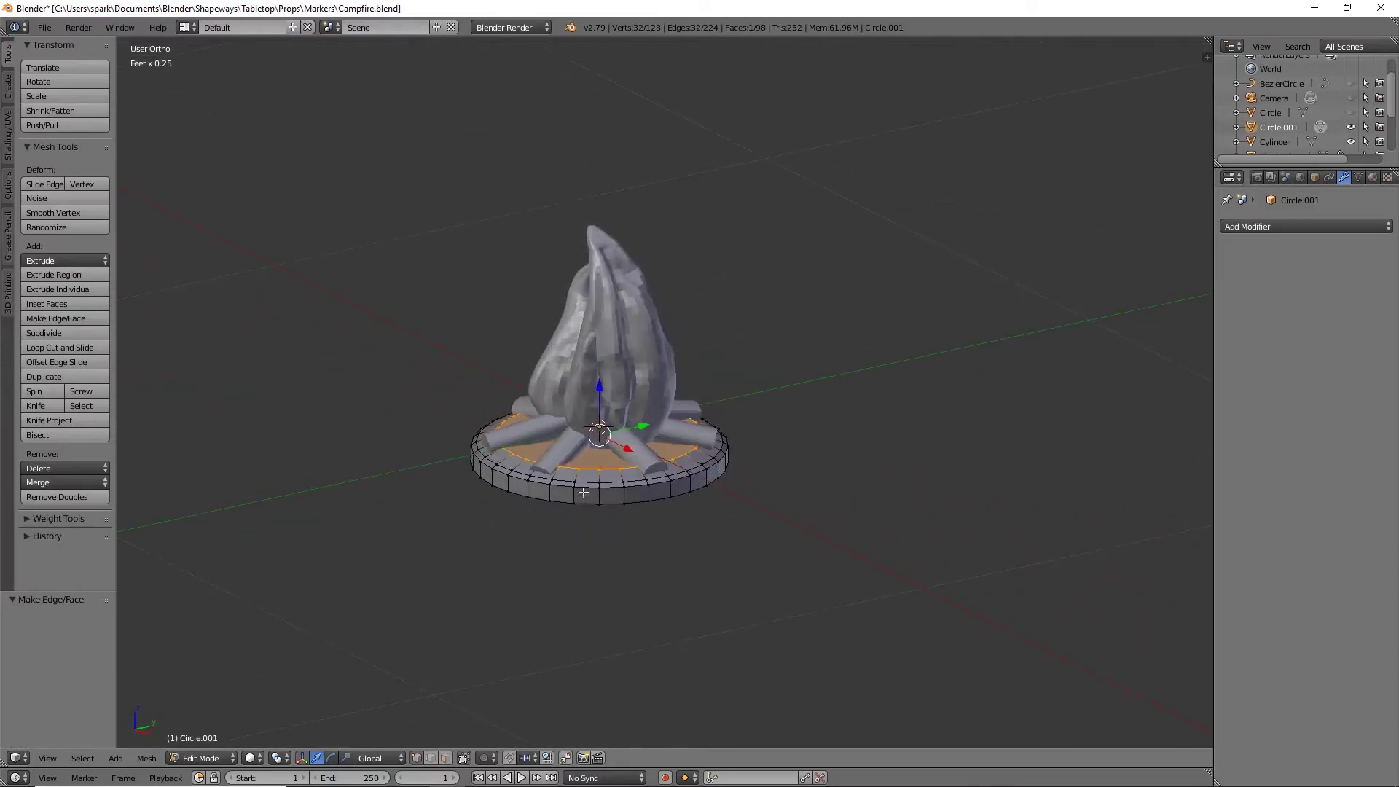
pyautogui.press('a')
pyautogui.press('a')
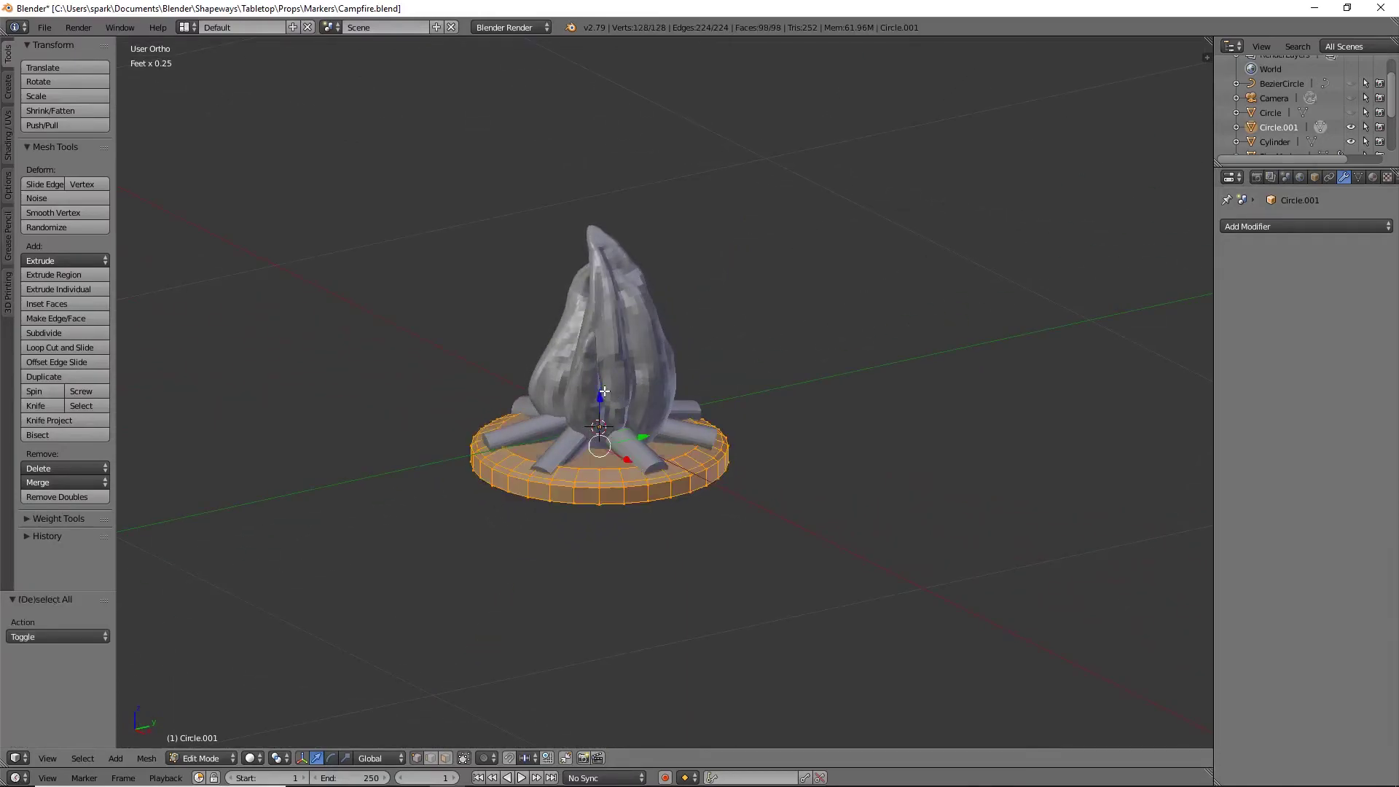
pyautogui.press('g')
pyautogui.press('z')
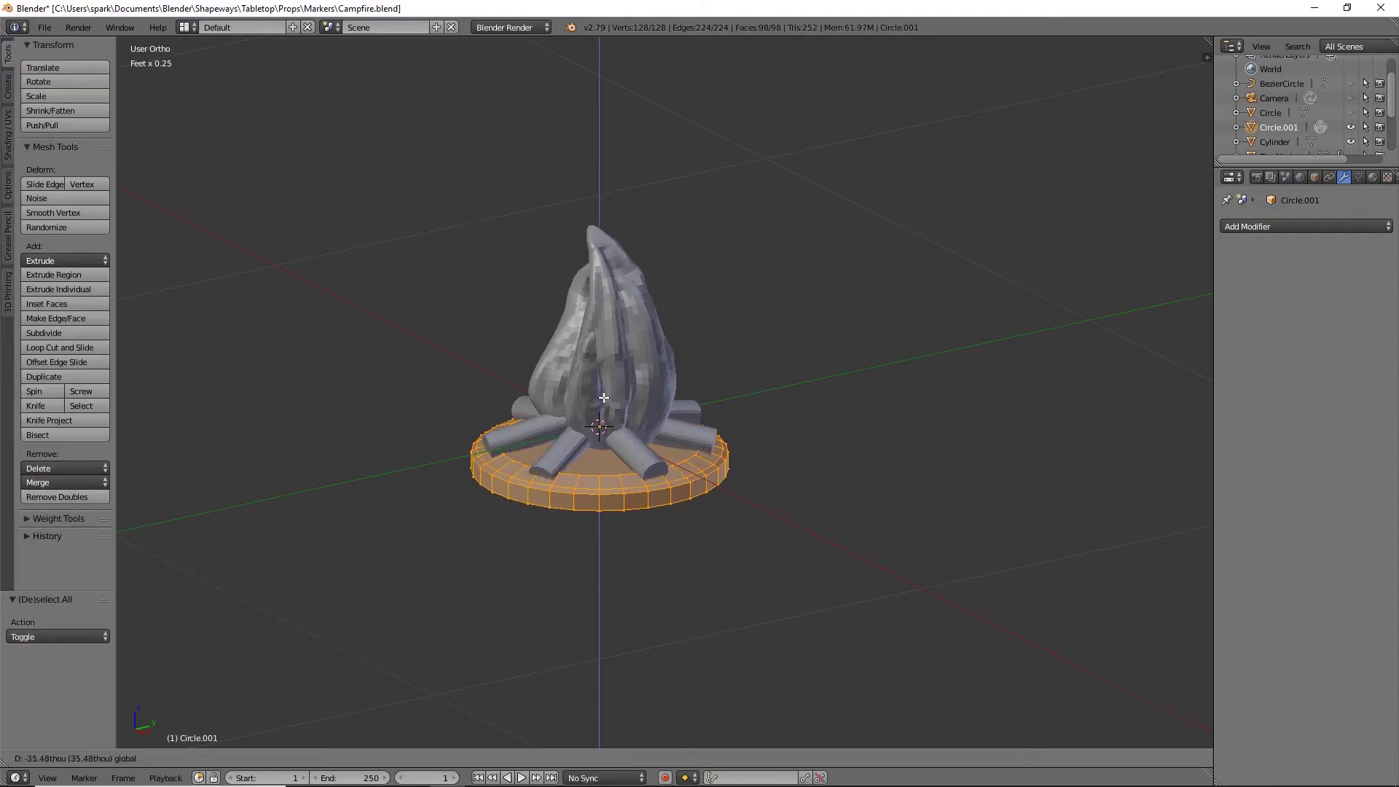
pyautogui.click(551, 556)
pyautogui.moveTo(551, 556); pyautogui.dragTo(764, 539, button='middle')
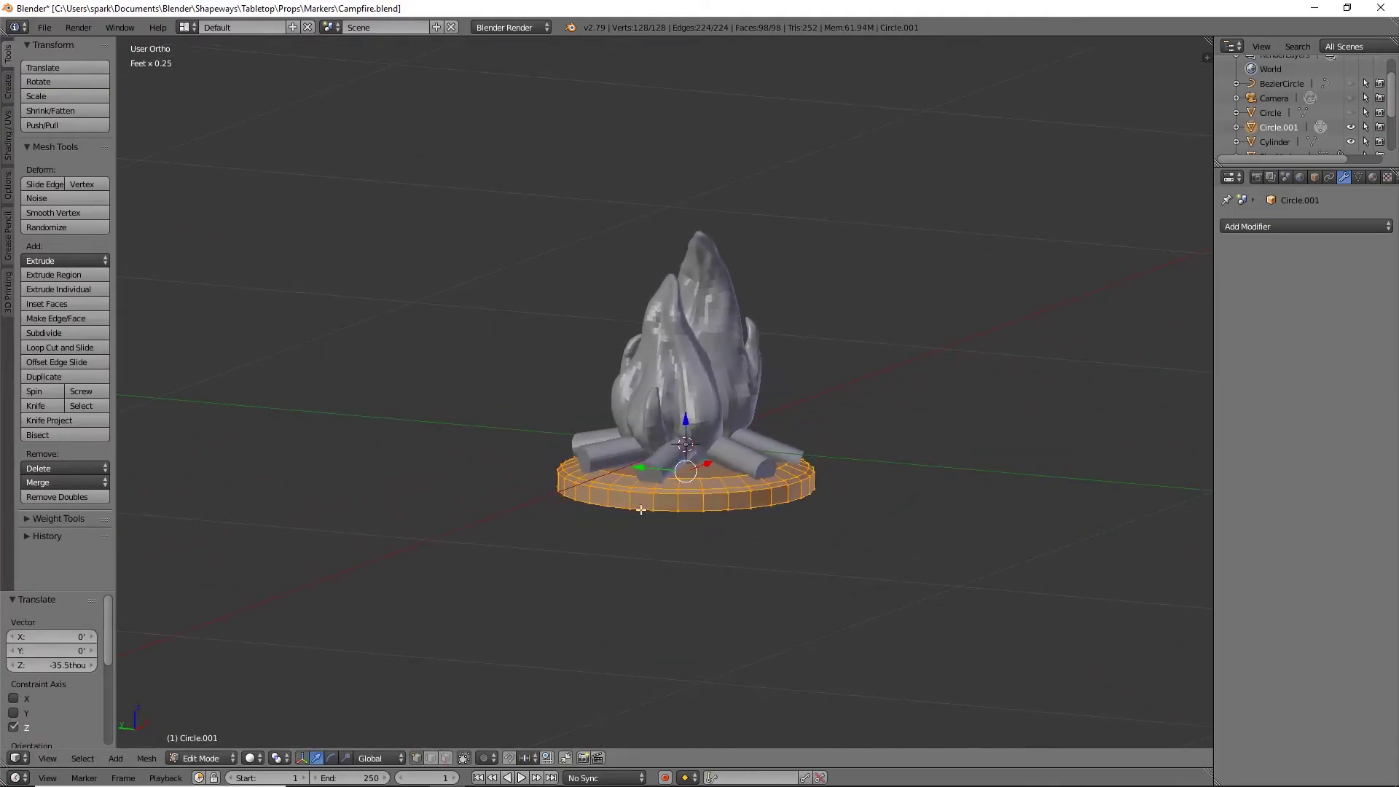
# Rename Circle.001 to 'Base', hide it in the Outliner, and select the flame object
pyautogui.press('Tab')
pyautogui.moveTo(627, 553); pyautogui.dragTo(728, 559, button='middle')
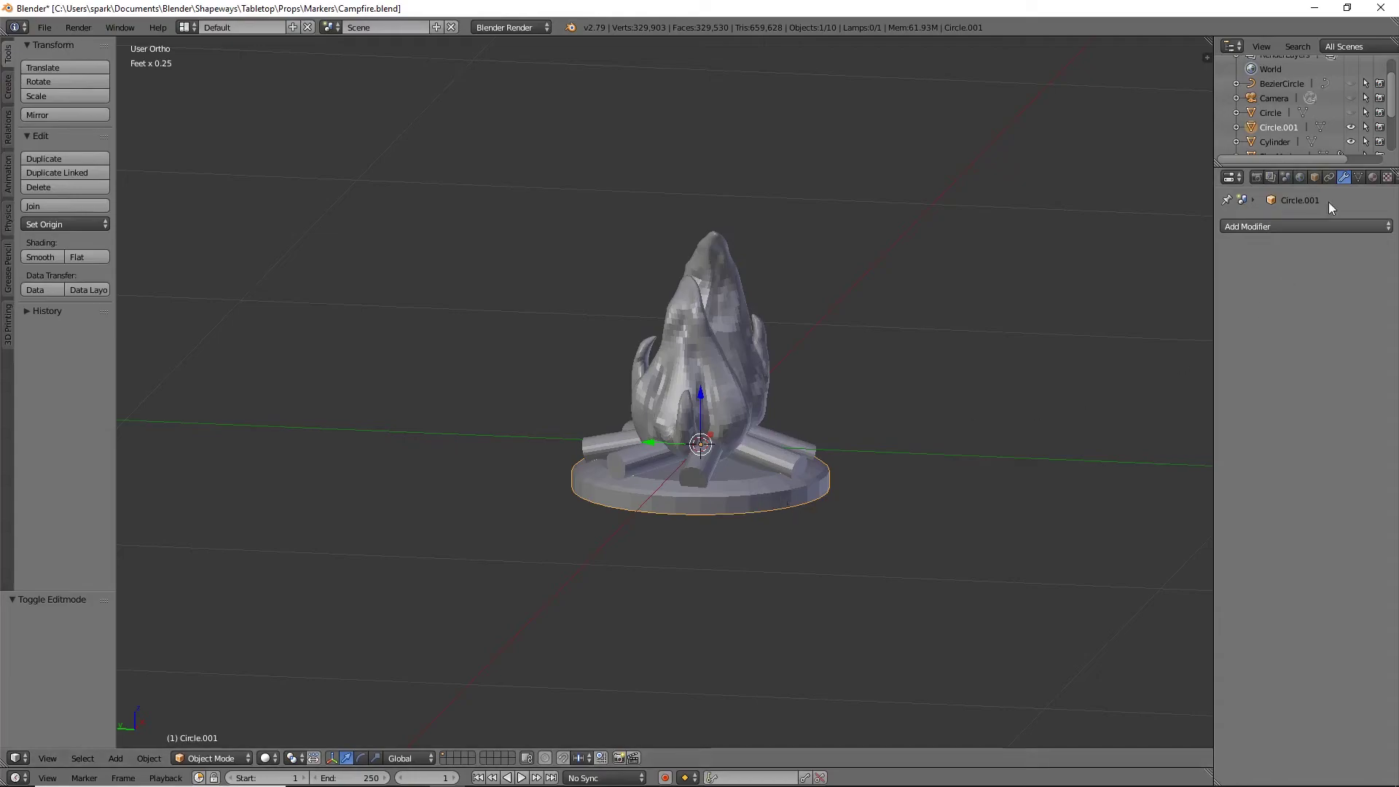
pyautogui.doubleClick(1292, 128)
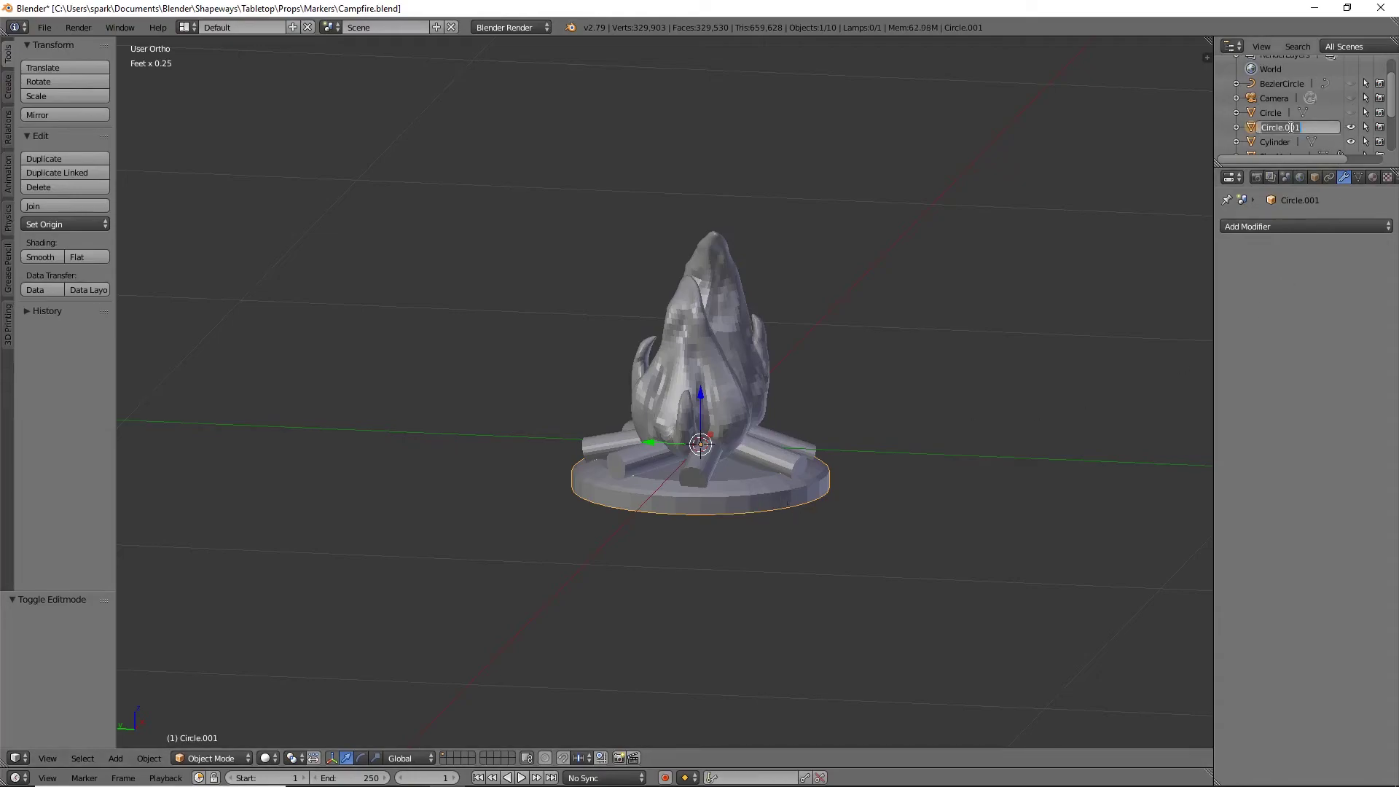
pyautogui.write('Base')
pyautogui.press('Return')
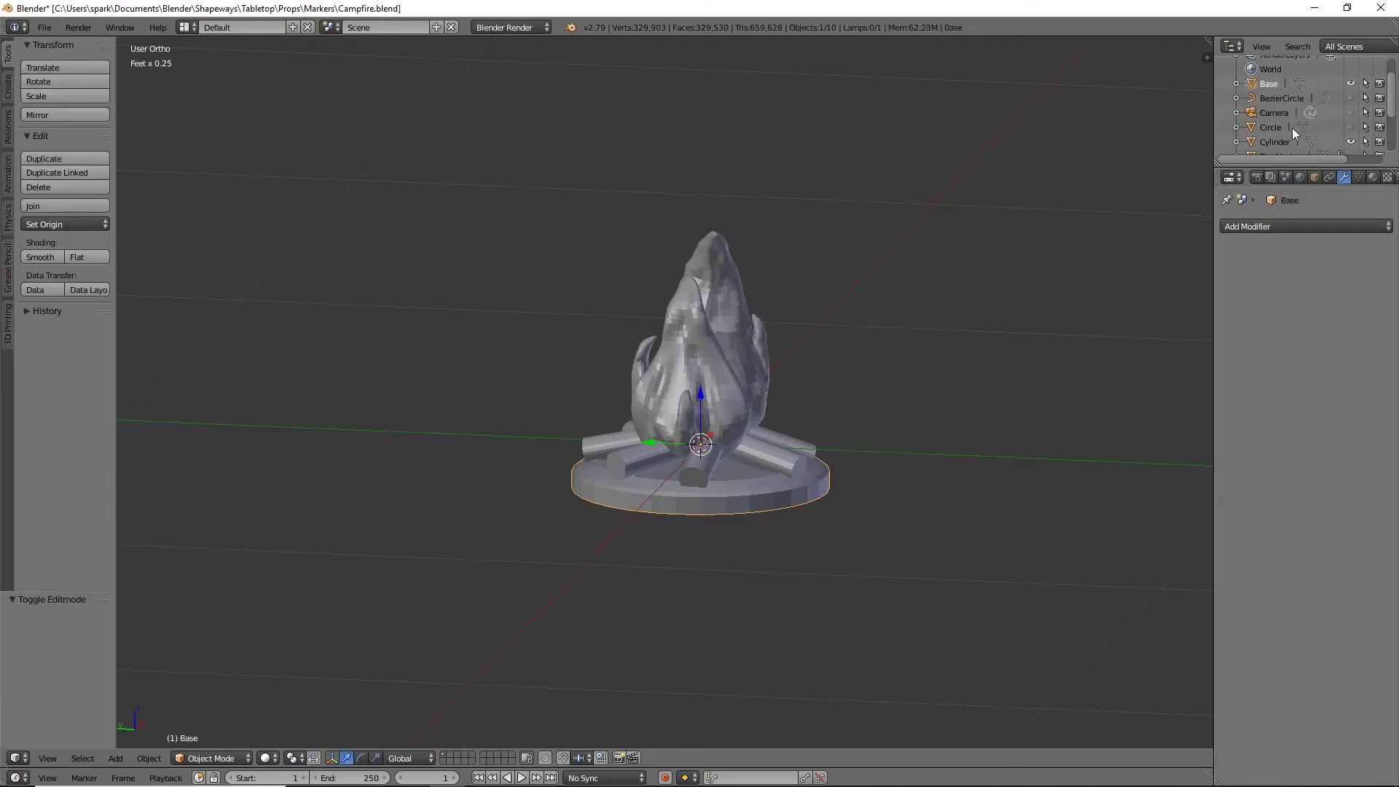
pyautogui.click(1353, 82)
pyautogui.rightClick(715, 357)
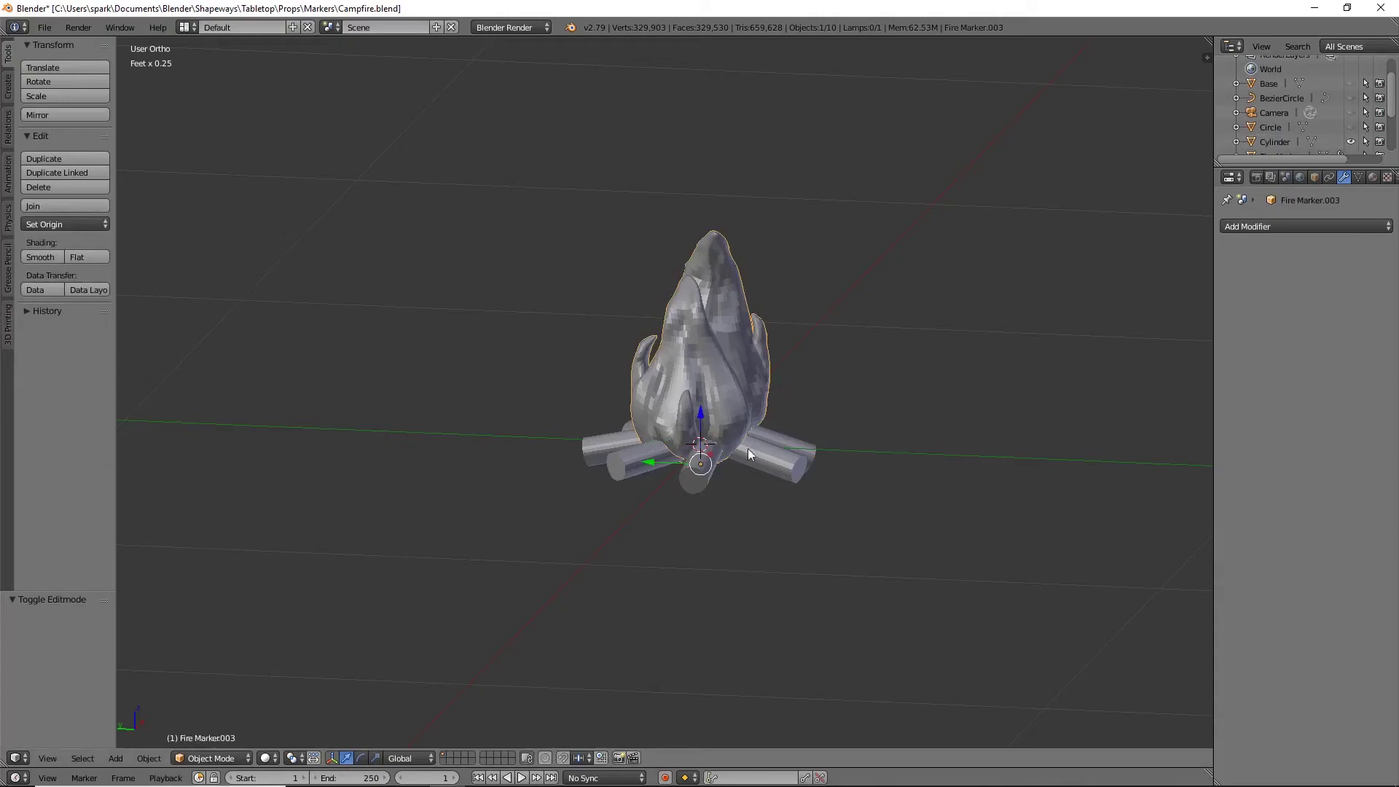
# Add a Boolean modifier to the flame and set its operation to Union
pyautogui.click(1303, 227)
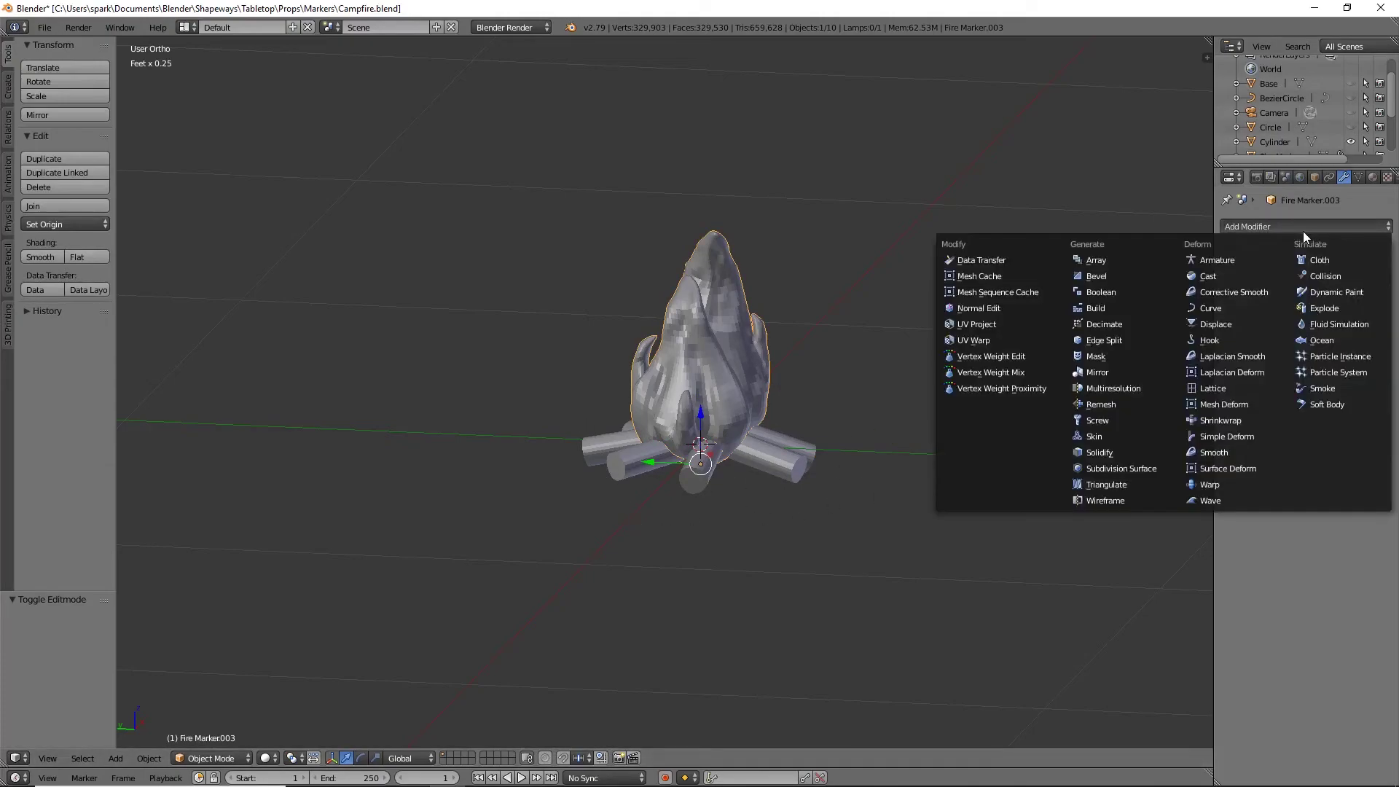
pyautogui.click(1102, 292)
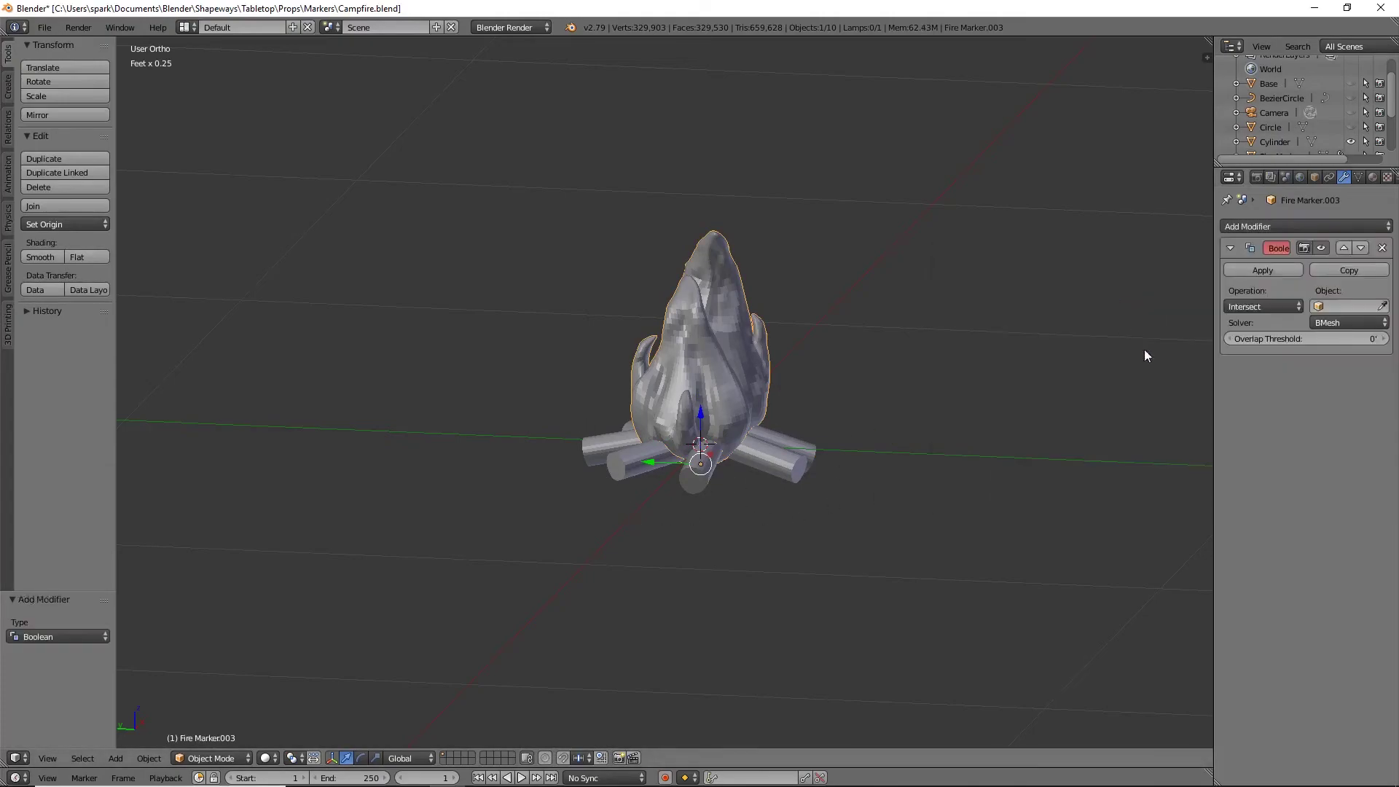
pyautogui.click(1275, 309)
pyautogui.click(1264, 275)
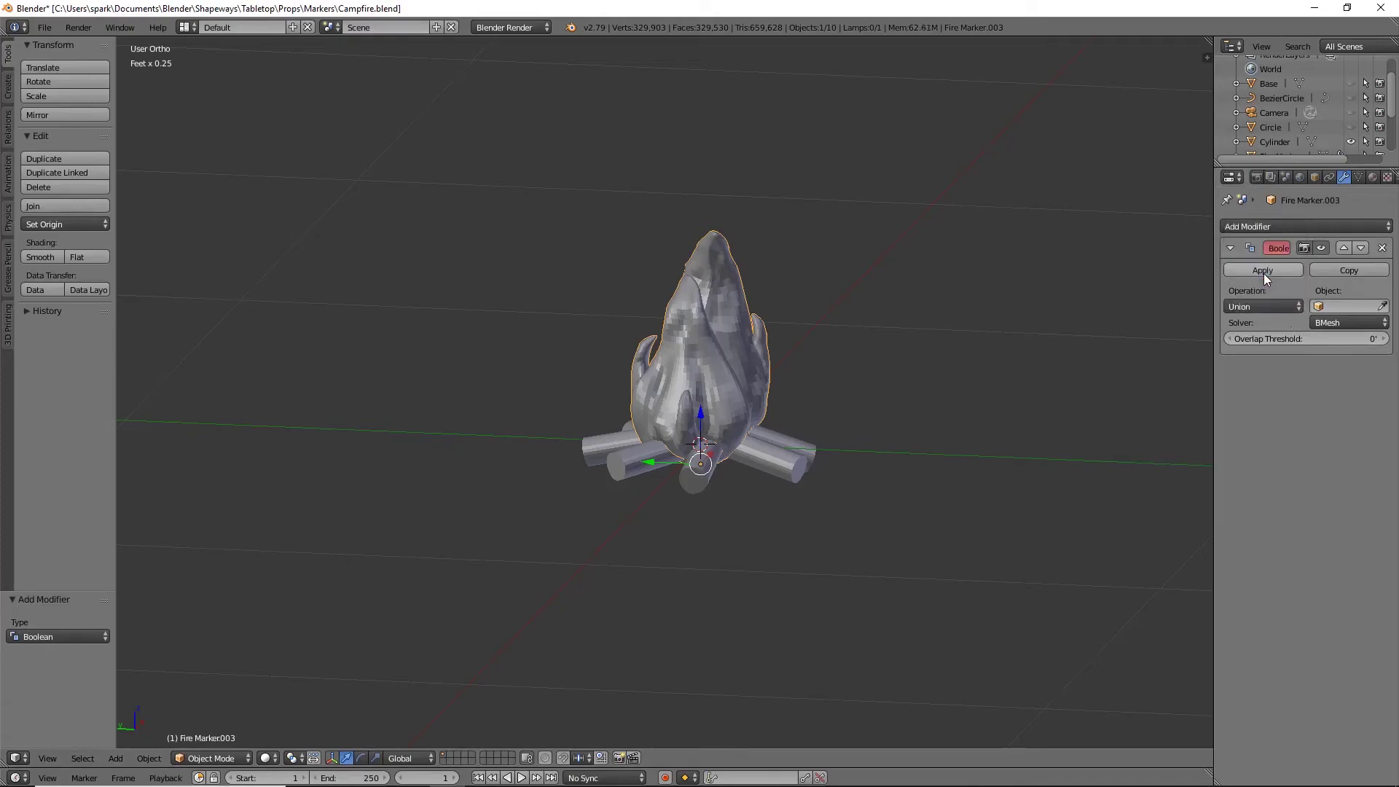
pyautogui.moveTo(849, 391); pyautogui.dragTo(734, 349, button='middle')
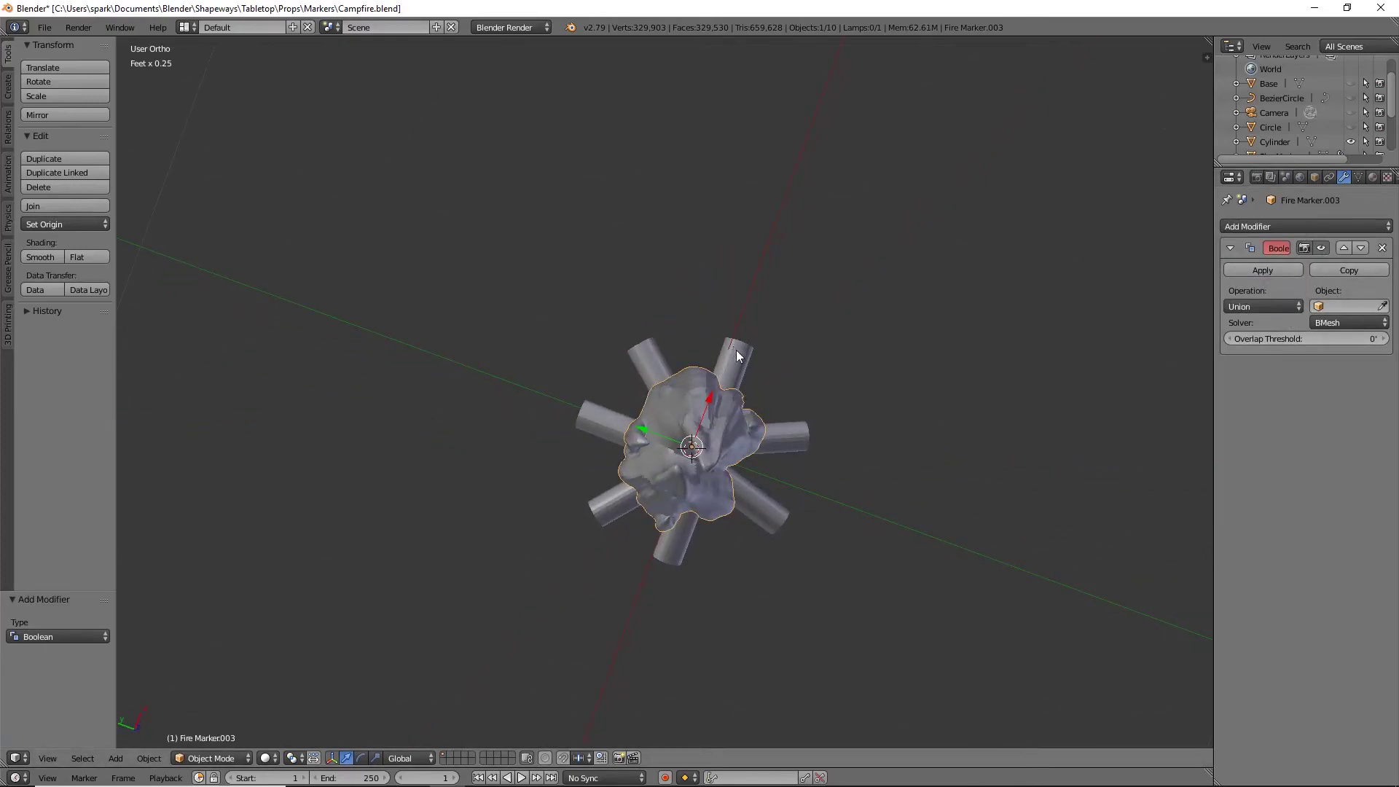
# Duplicate the Boolean modifier and pick cylinder logs as the boolean target objects
pyautogui.click(1351, 267)
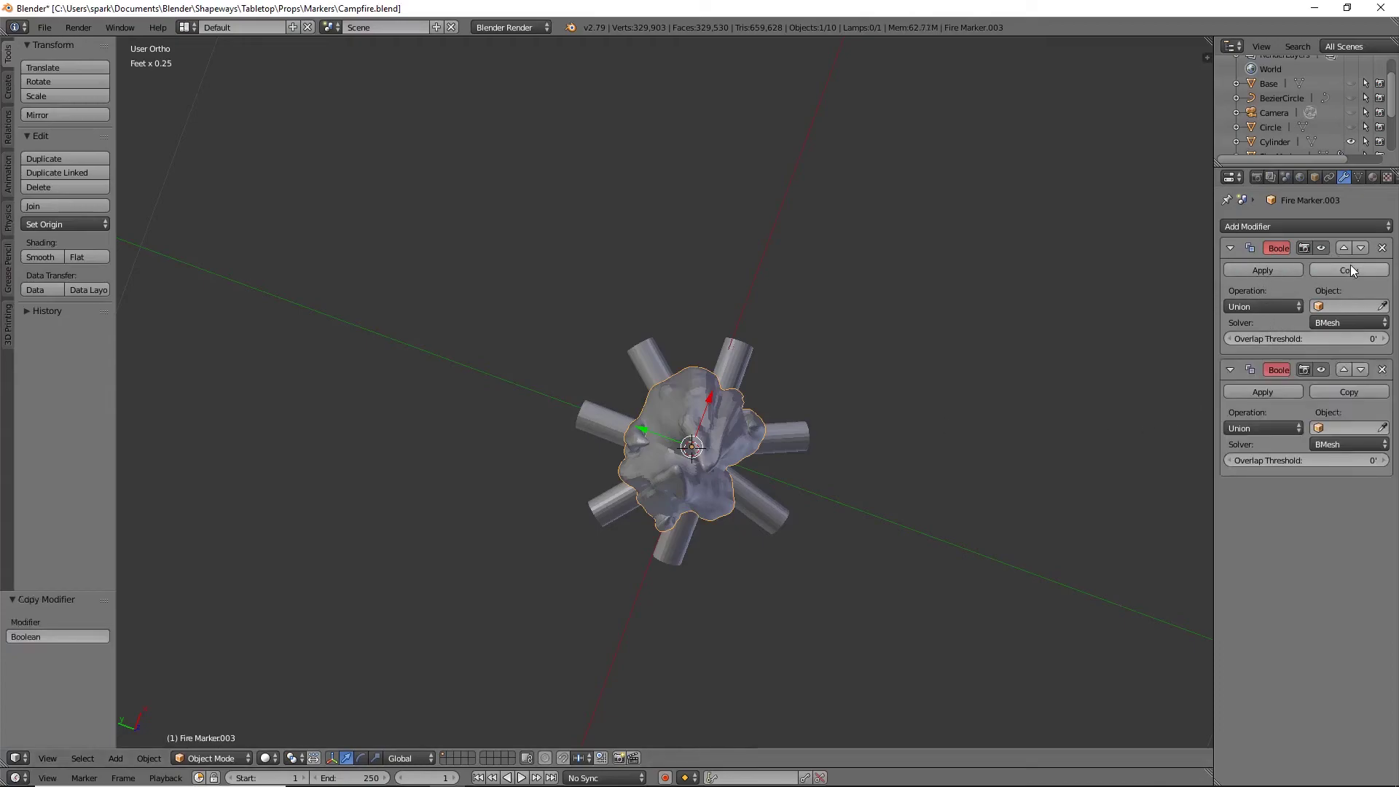
pyautogui.click(1350, 267)
pyautogui.click(1350, 266)
pyautogui.click(1350, 267)
pyautogui.click(1370, 306)
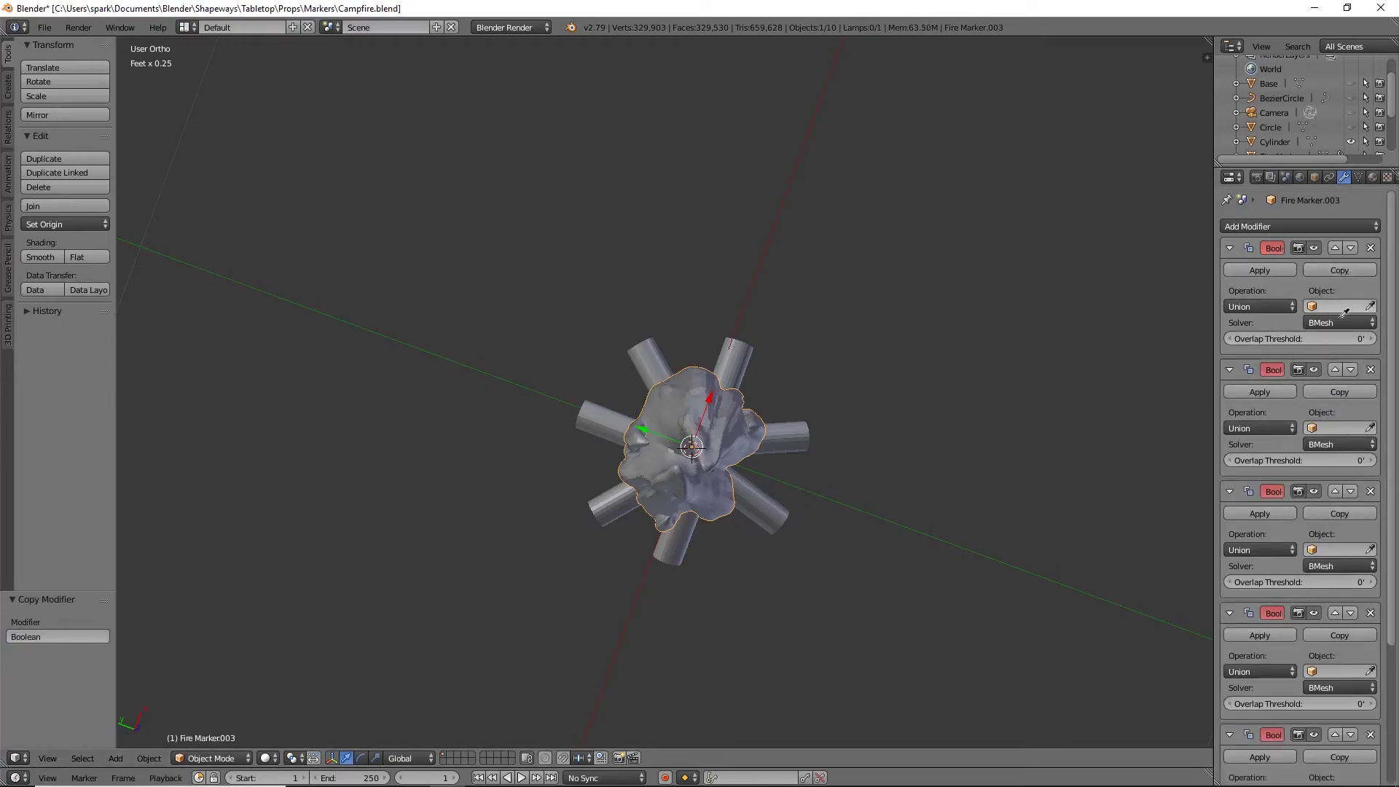
pyautogui.click(745, 347)
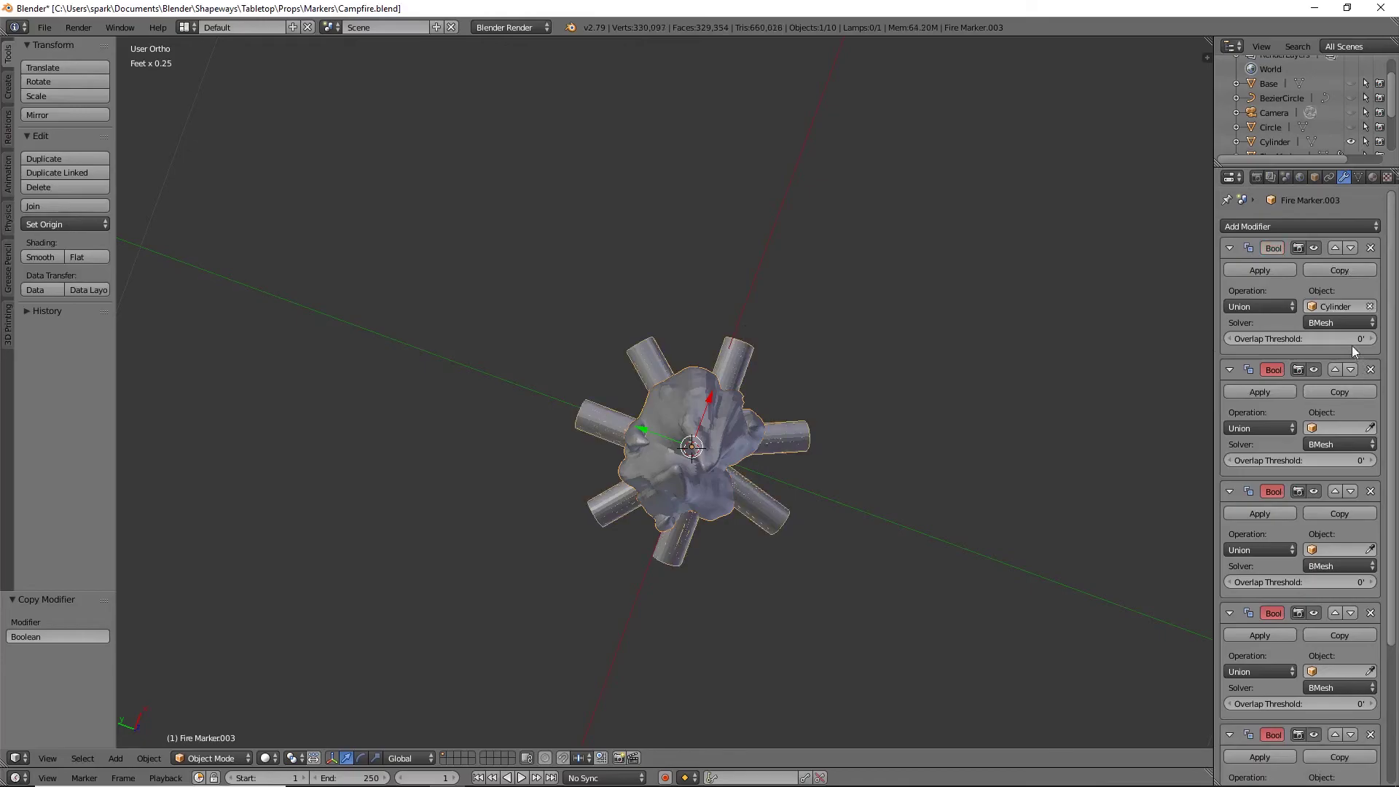
pyautogui.click(1370, 428)
pyautogui.click(667, 370)
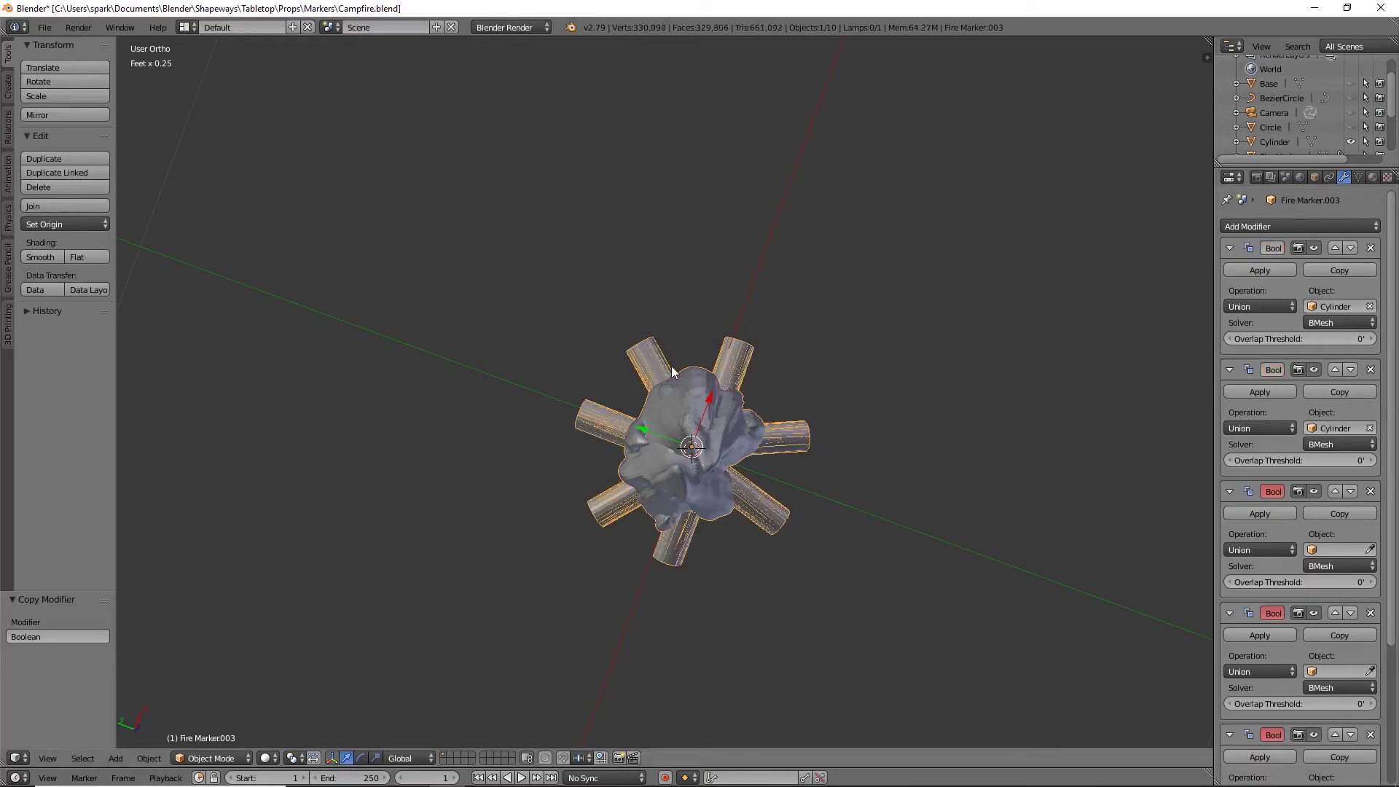
# Remove the extra and empty Boolean modifier copies
pyautogui.click(1371, 370)
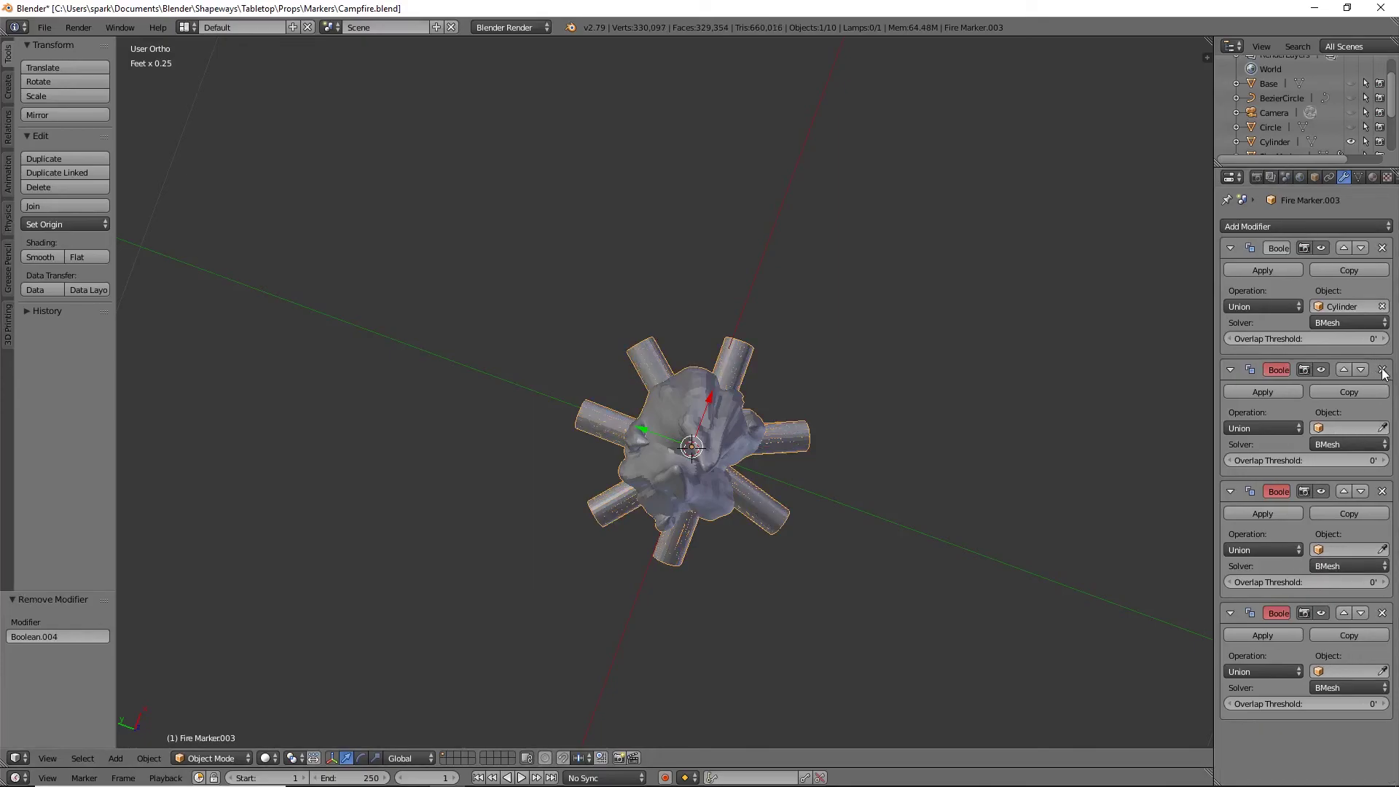
pyautogui.click(1383, 371)
pyautogui.click(1382, 370)
pyautogui.click(1382, 370)
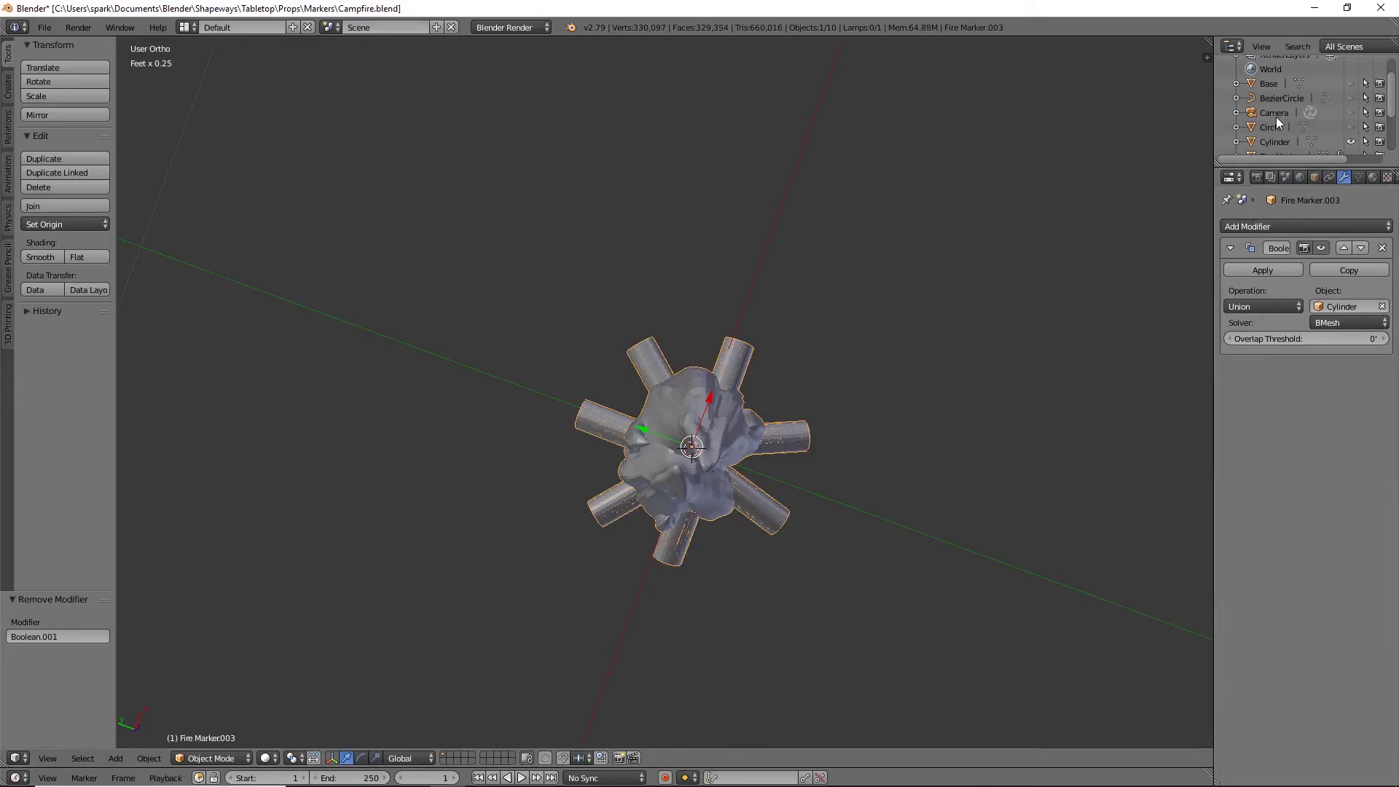
# Rename the Cylinder object to 'Logs' and hide it
pyautogui.doubleClick(1277, 142)
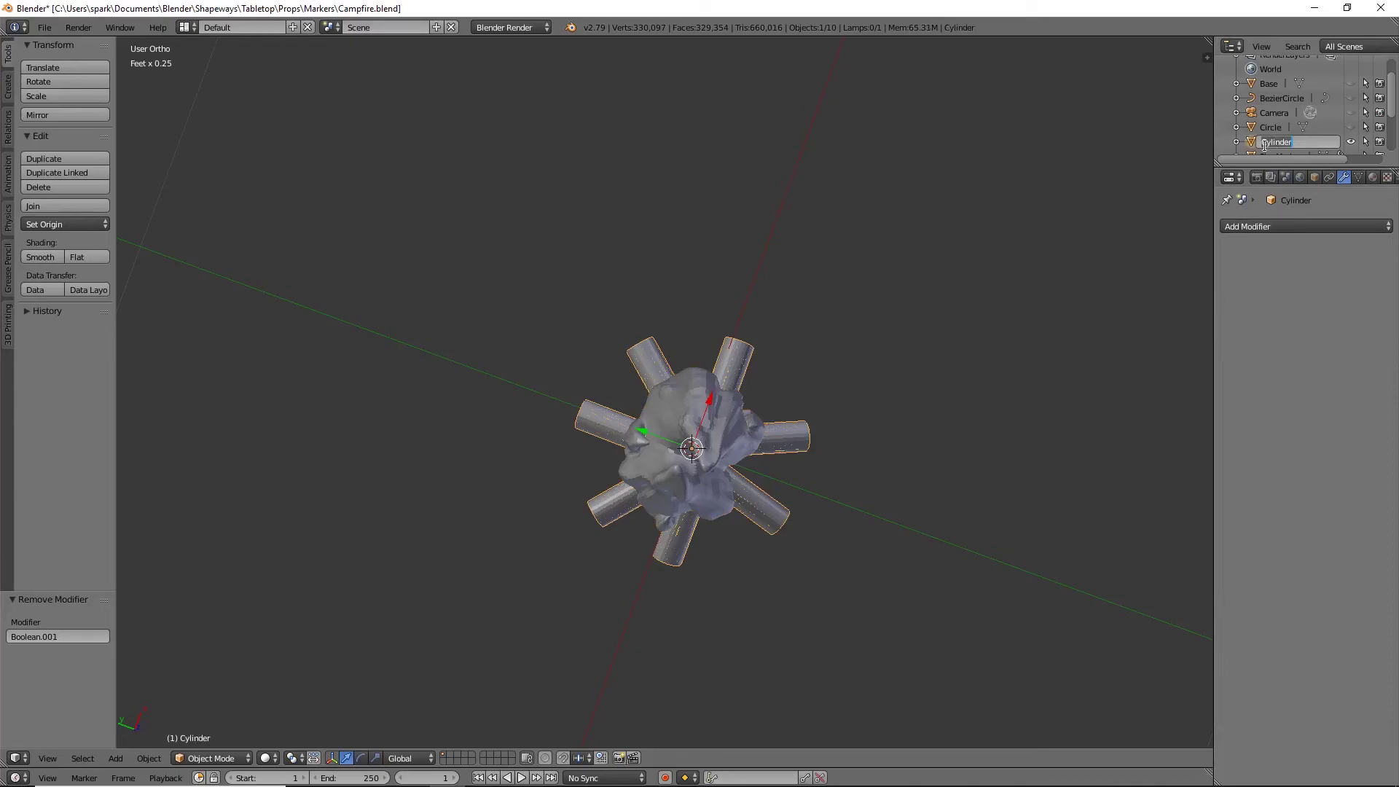
pyautogui.press('BackSpace')
pyautogui.write('Logs')
pyautogui.press('Return')
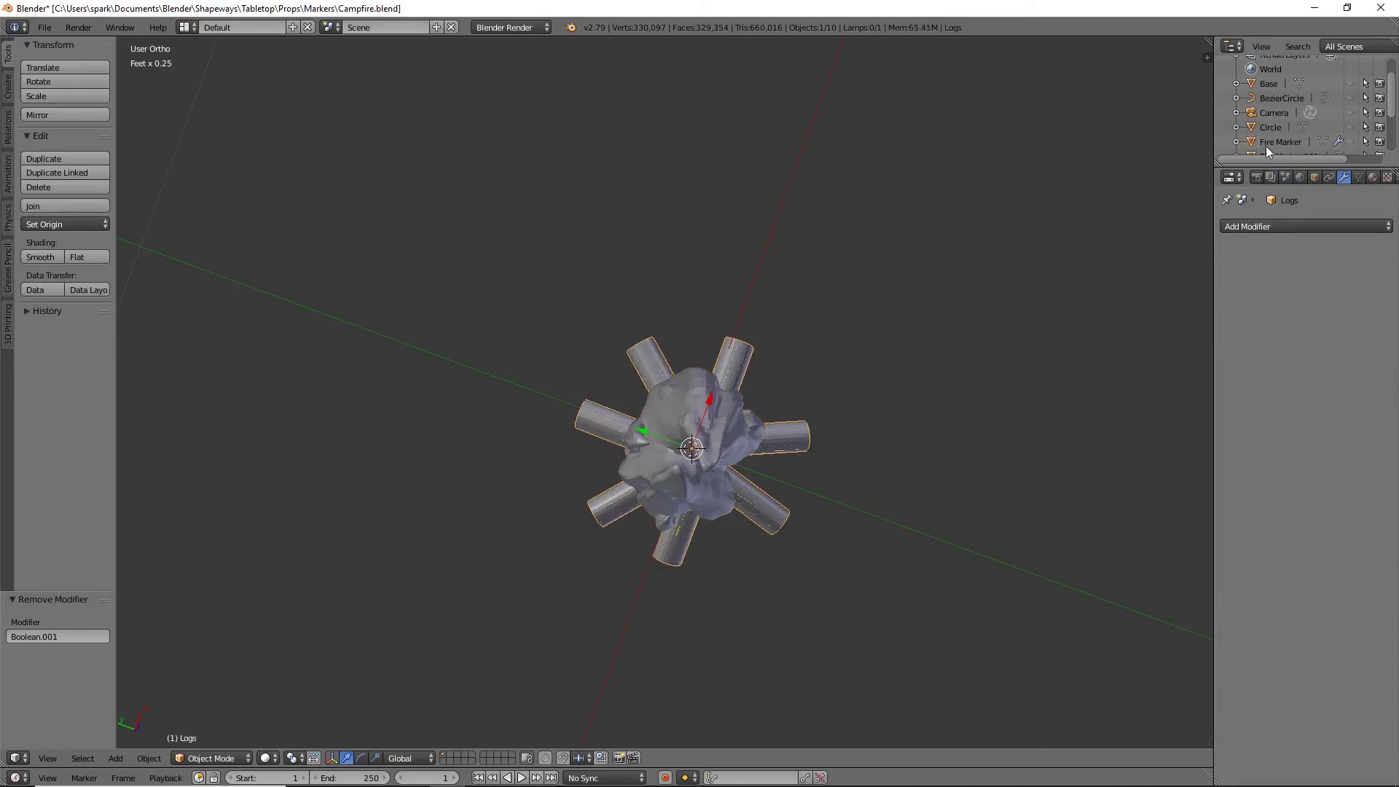
pyautogui.scroll(-3, 1312, 102)
pyautogui.click(1351, 145)
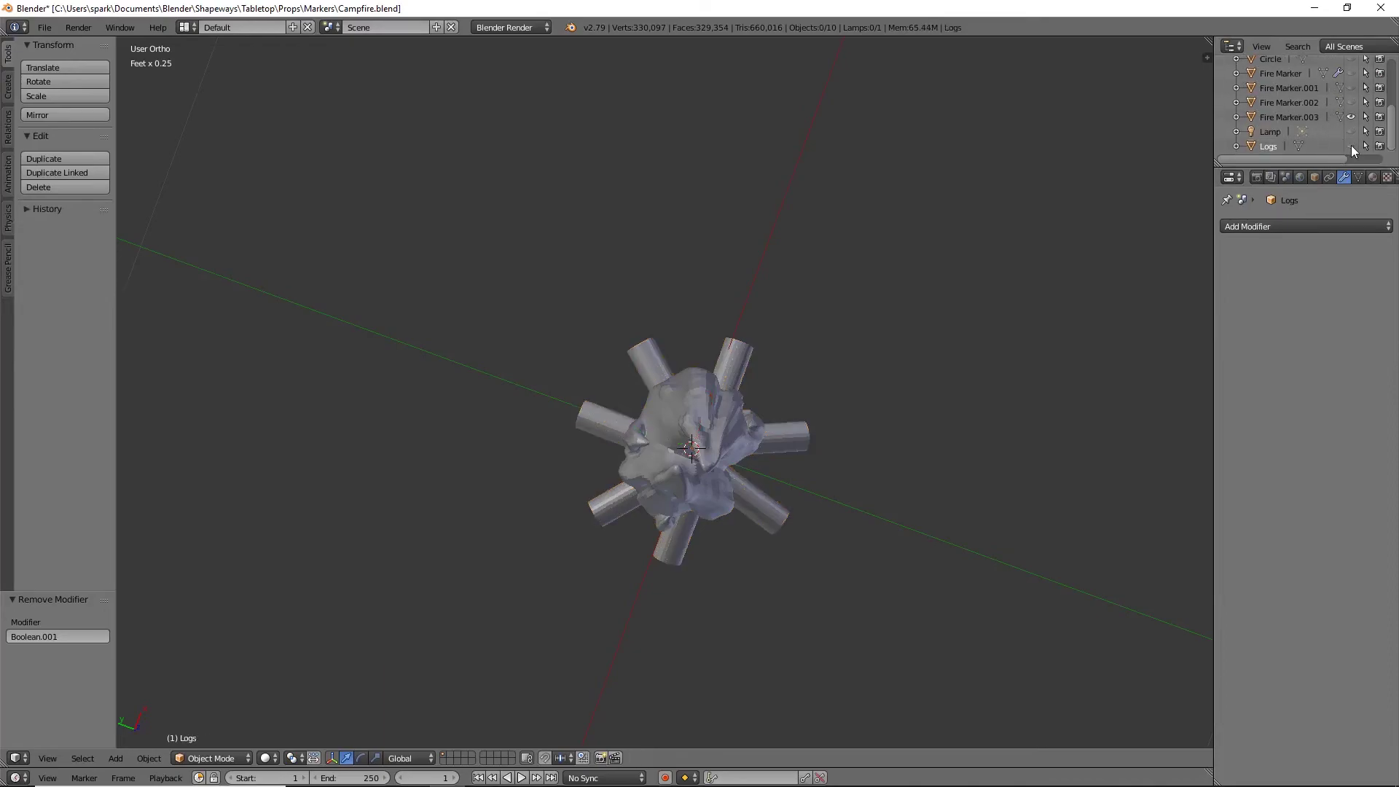
# Select Fire Marker.003 and enter Edit Mode on the merged mesh
pyautogui.moveTo(1006, 452); pyautogui.dragTo(768, 331, button='middle')
pyautogui.rightClick(742, 392)
pyautogui.moveTo(742, 391); pyautogui.dragTo(1035, 364, button='middle')
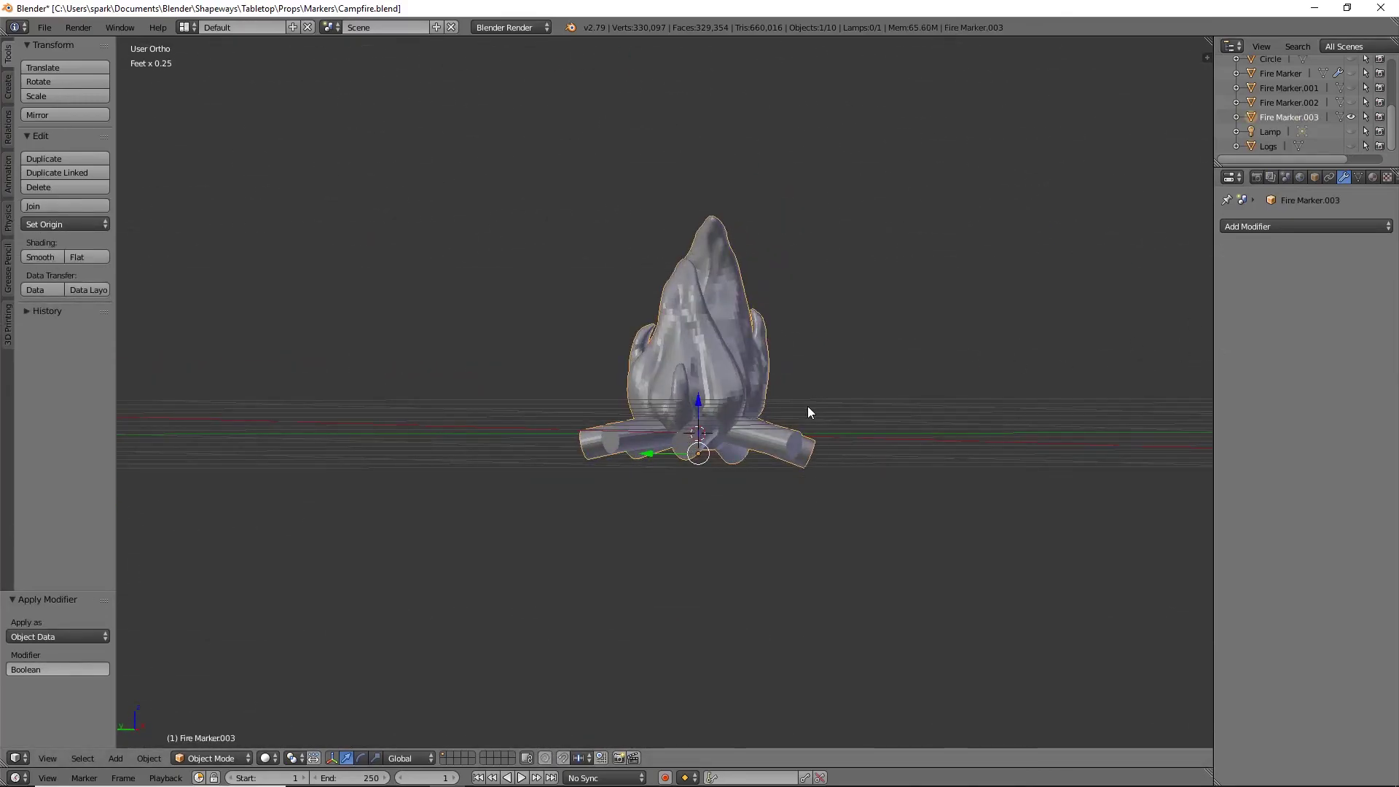
pyautogui.press('Tab')
pyautogui.moveTo(833, 418); pyautogui.dragTo(1040, 434, button='middle')
pyautogui.rightClick(766, 405)
# Select vertices where the flame meets a log and grow the selection
pyautogui.scroll(5, 752, 411)
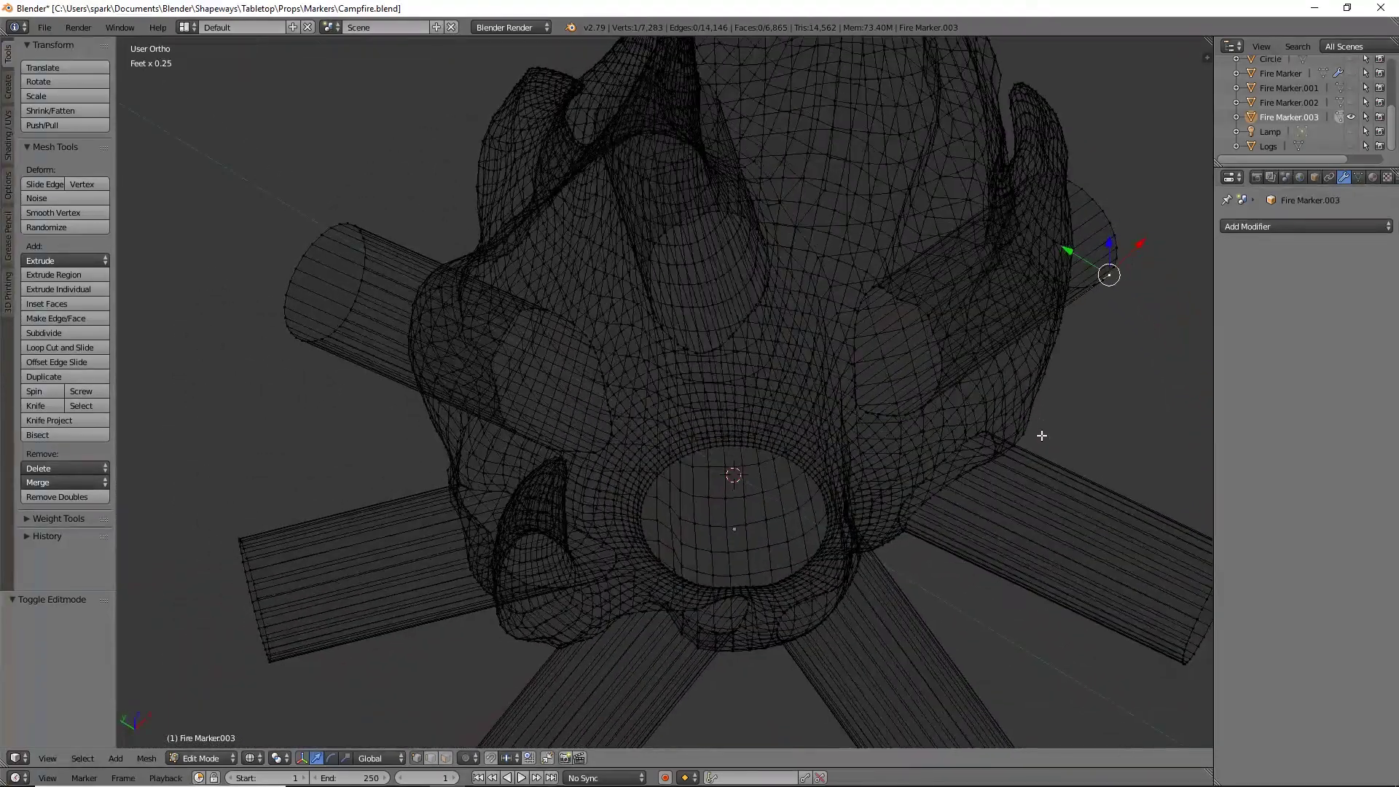
pyautogui.scroll(7, 930, 306)
pyautogui.moveTo(988, 270); pyautogui.dragTo(803, 280, button='middle')
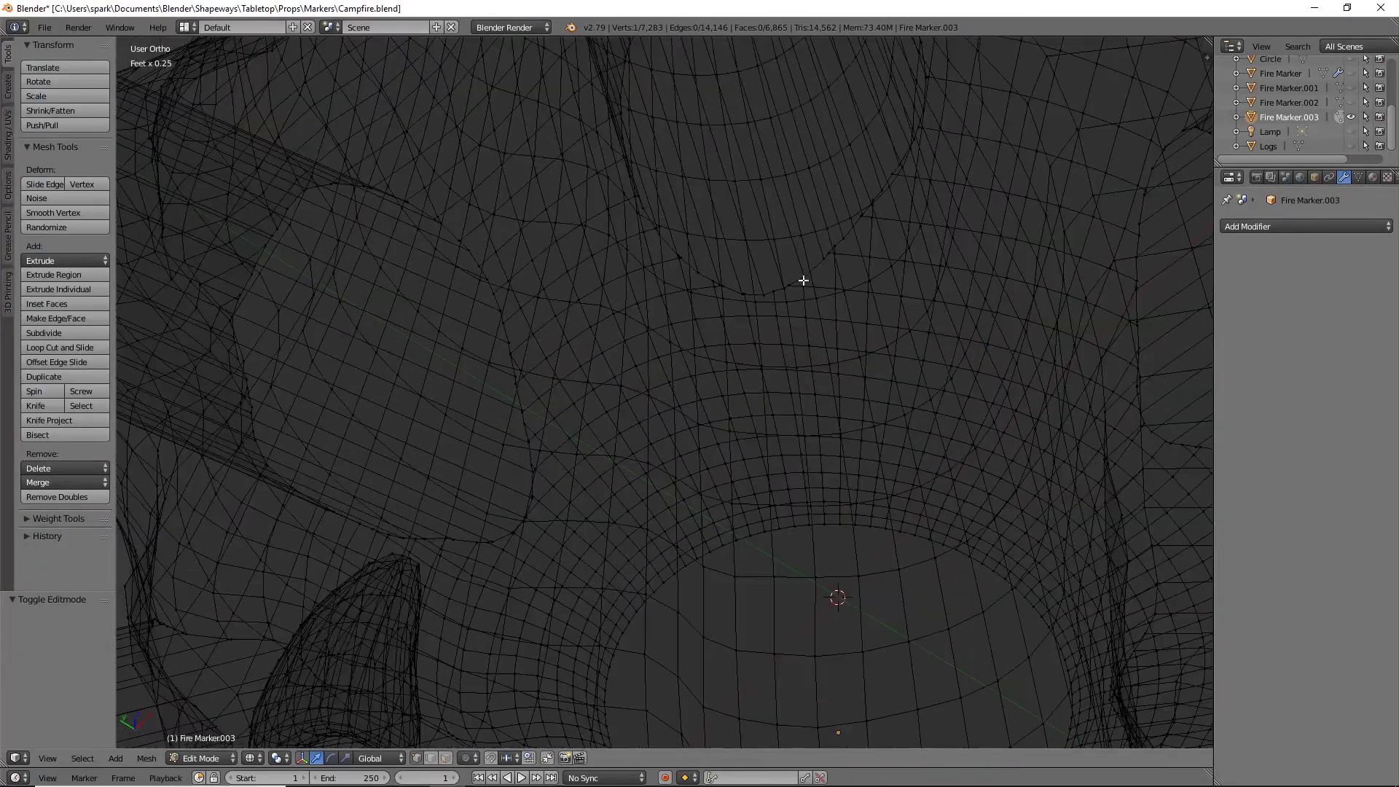
pyautogui.rightClick(845, 235)
pyautogui.press('ctrl+KP_Add')
pyautogui.keyDown('shift'); pyautogui.rightClick(814, 263); pyautogui.keyUp('shift')
# Inspect the flame's hollow base in wireframe, then return to Object Mode
pyautogui.scroll(-8, 865, 234)
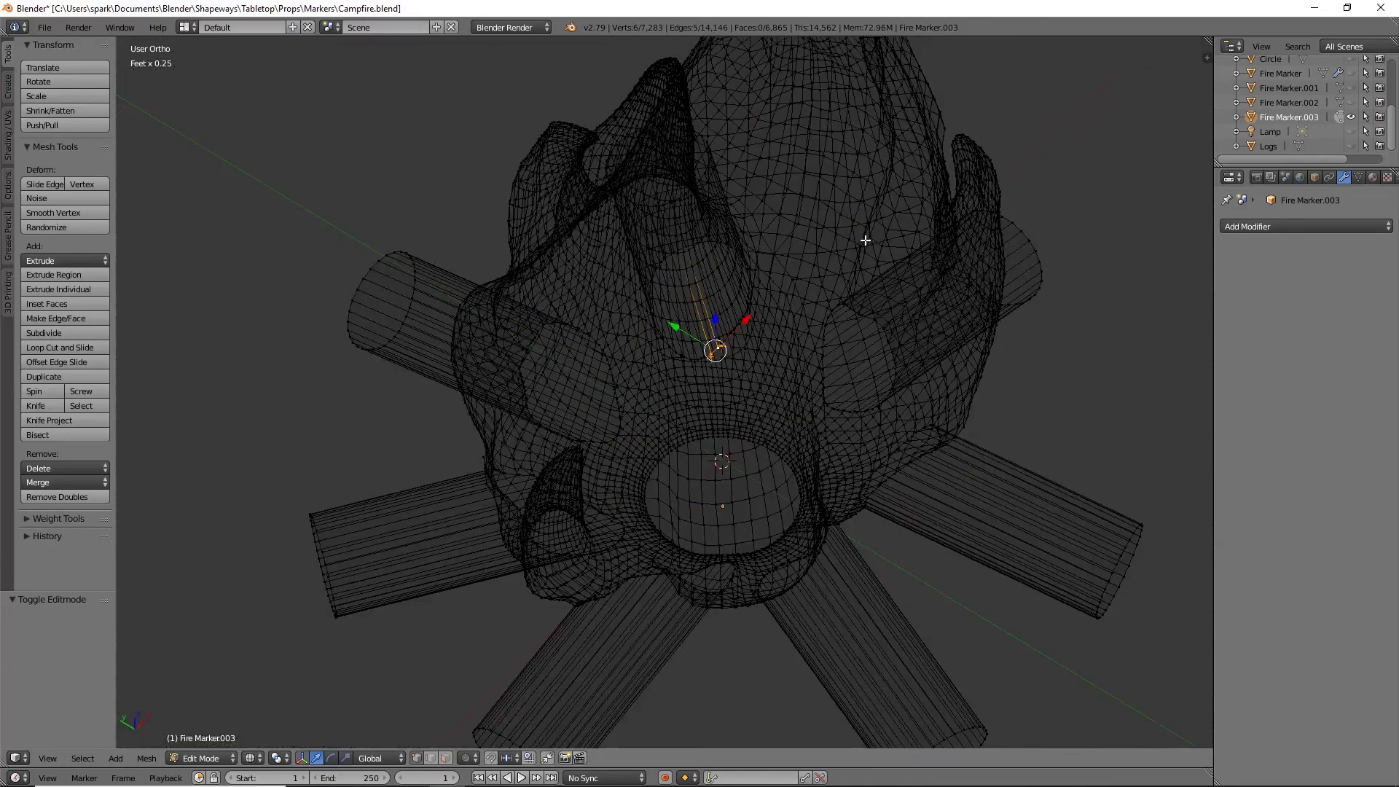
pyautogui.moveTo(865, 234)
pyautogui.mouseDown(button='middle')
pyautogui.moveTo(974, 369)
pyautogui.moveTo(864, 355)
pyautogui.mouseUp(button='middle')
pyautogui.press('z')
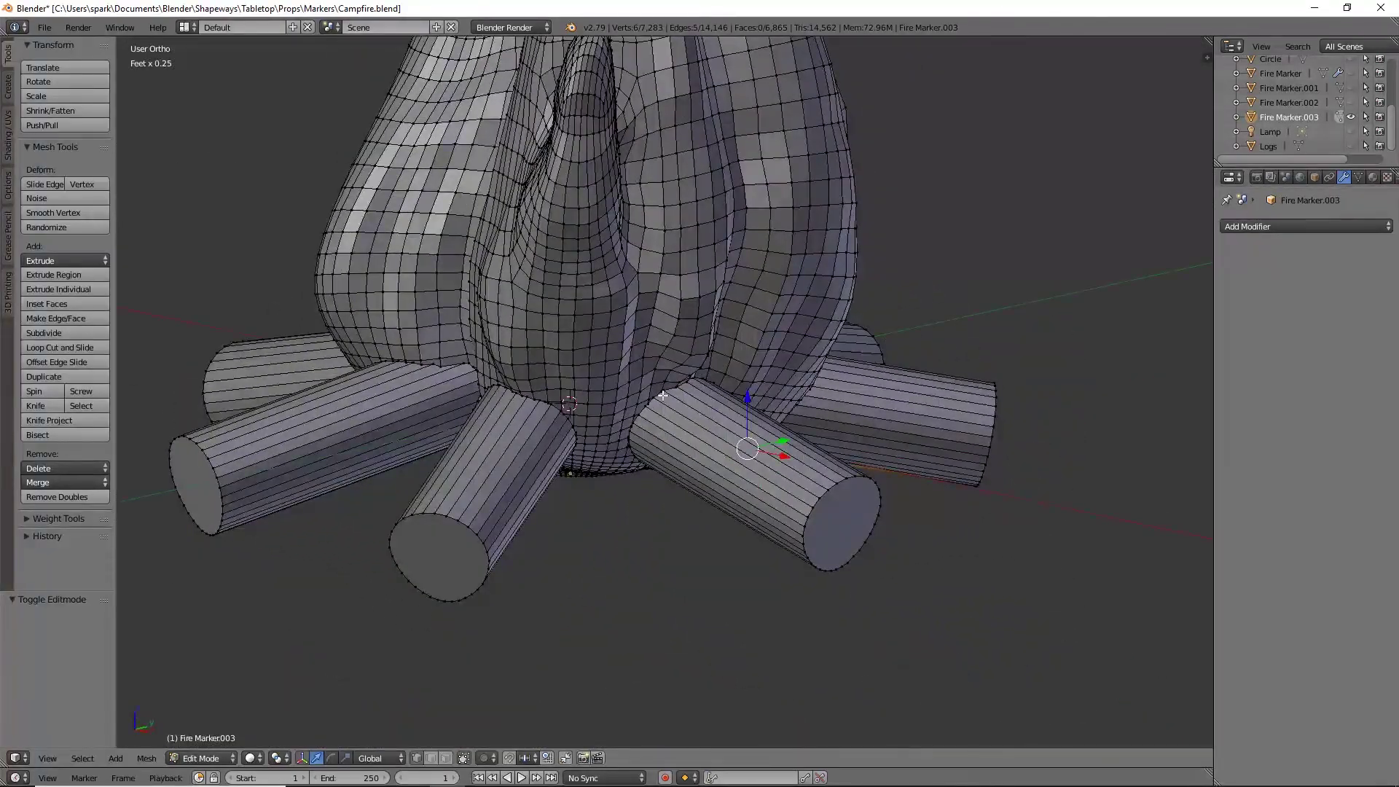
pyautogui.press('z')
pyautogui.scroll(6, 728, 379)
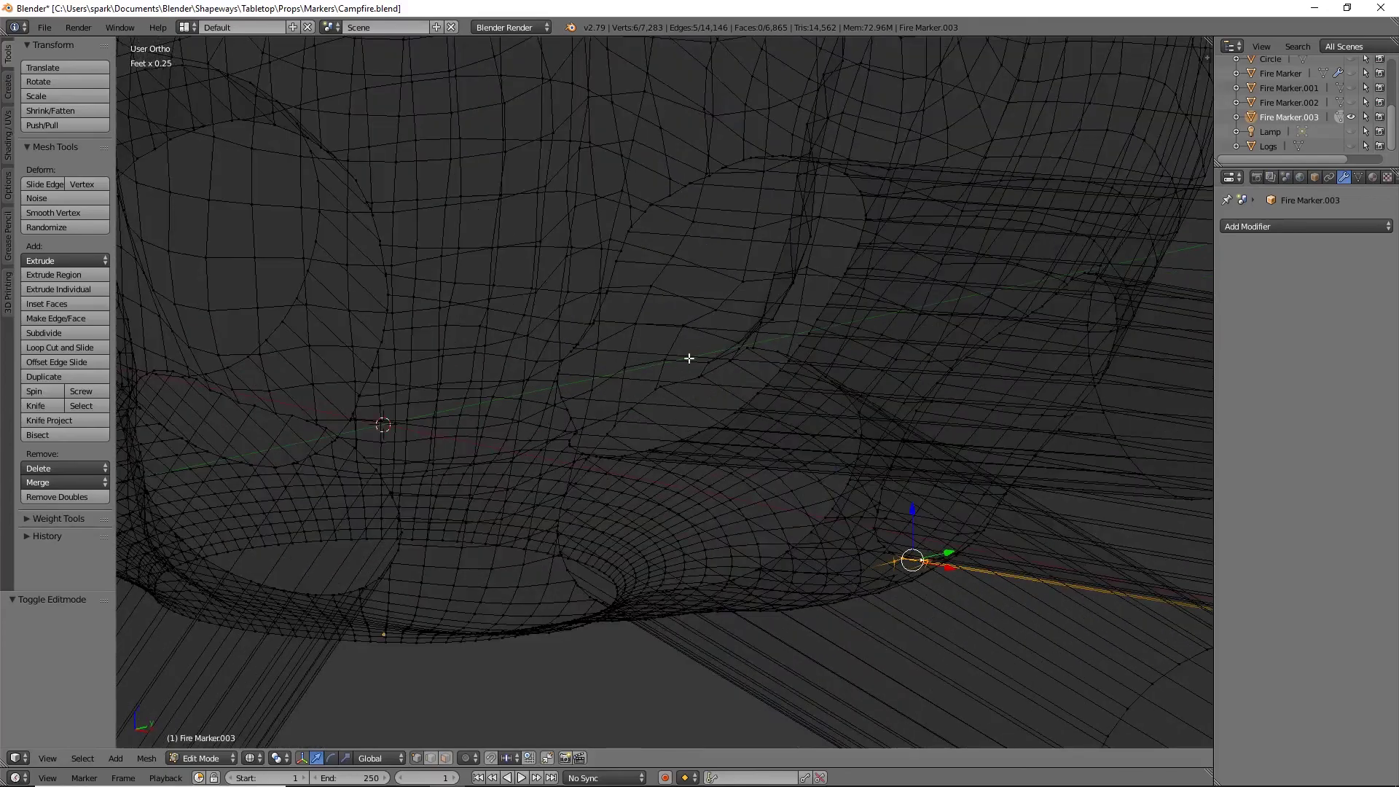
pyautogui.moveTo(690, 358)
pyautogui.mouseDown(button='middle')
pyautogui.moveTo(669, 362)
pyautogui.moveTo(715, 419)
pyautogui.moveTo(909, 393)
pyautogui.mouseUp(button='middle')
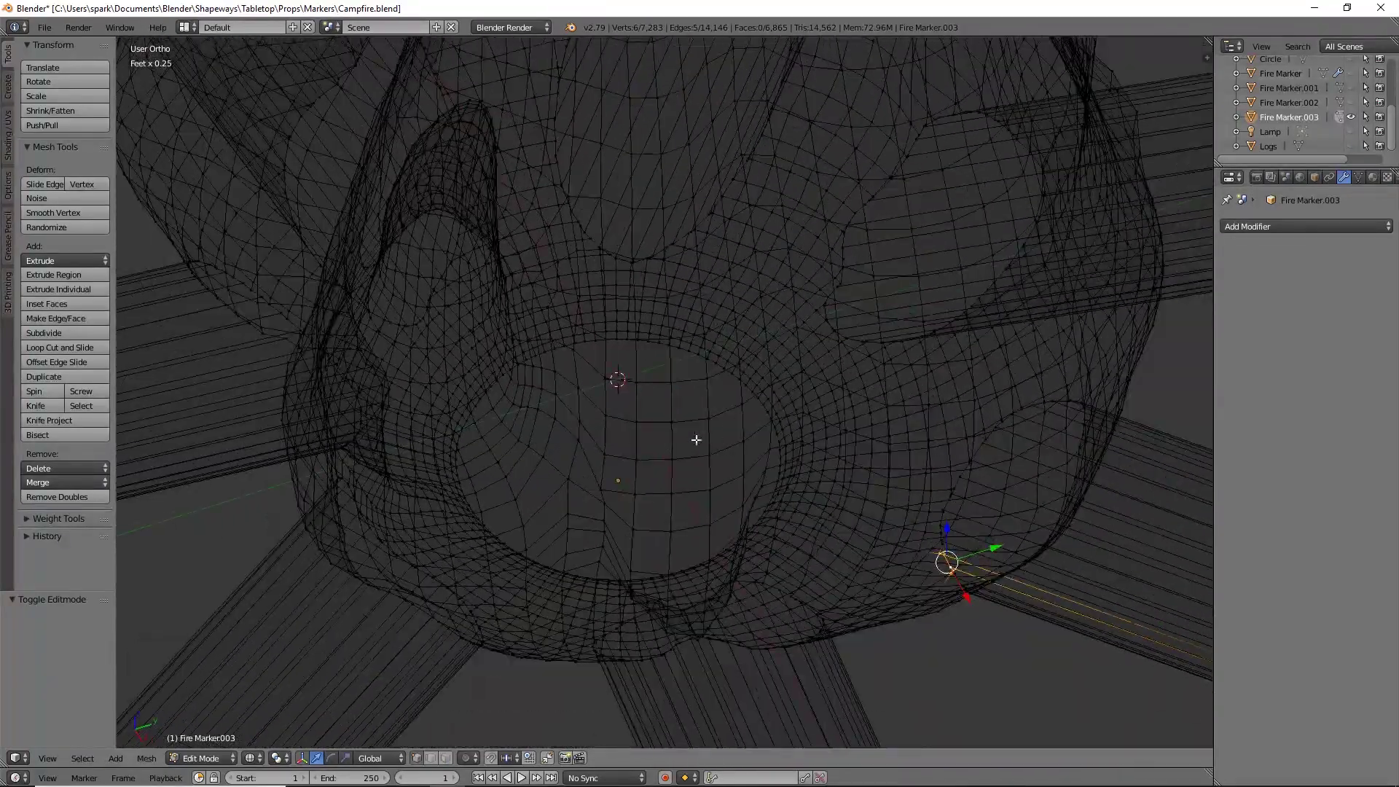
pyautogui.scroll(-7, 741, 325)
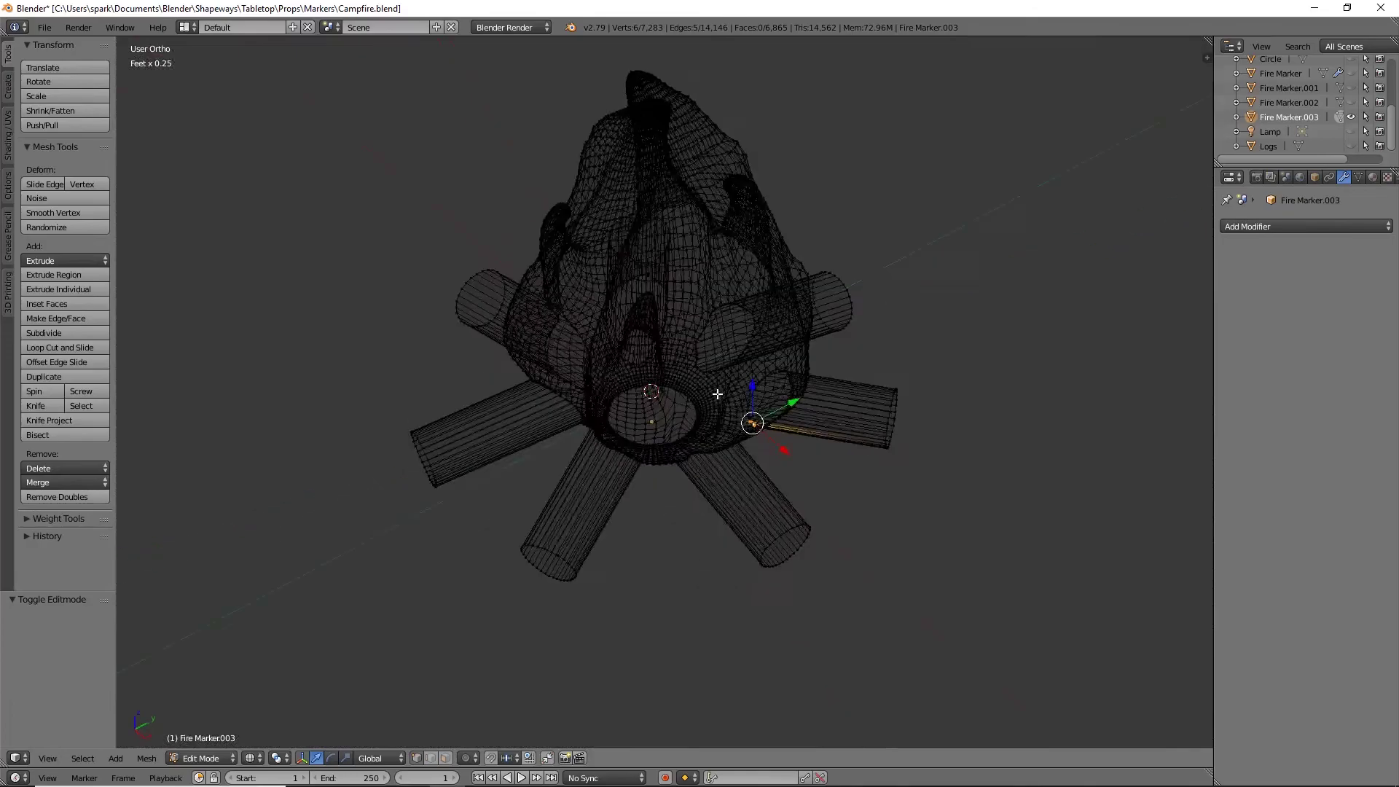
pyautogui.moveTo(718, 394)
pyautogui.mouseDown(button='middle')
pyautogui.moveTo(884, 353)
pyautogui.moveTo(771, 338)
pyautogui.moveTo(859, 179)
pyautogui.moveTo(846, 295)
pyautogui.mouseUp(button='middle')
pyautogui.press('Tab')
# Switch to solid shading and make the Base disc visible under the fused campfire
pyautogui.press('z')
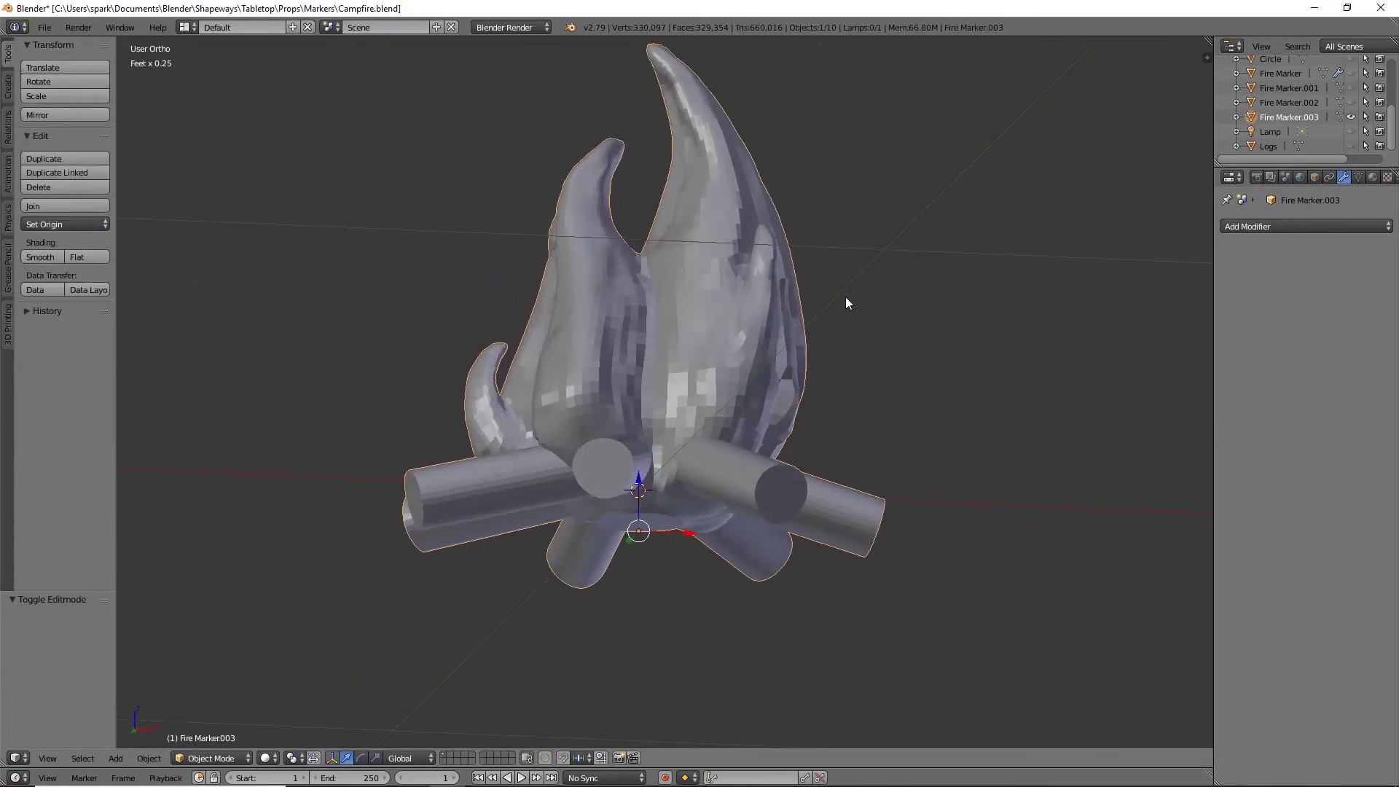
pyautogui.press('KP_1')
pyautogui.scroll(-3, 845, 296)
pyautogui.moveTo(828, 225)
pyautogui.mouseDown(button='middle')
pyautogui.moveTo(906, 296)
pyautogui.moveTo(981, 328)
pyautogui.moveTo(924, 362)
pyautogui.moveTo(890, 350)
pyautogui.mouseUp(button='middle')
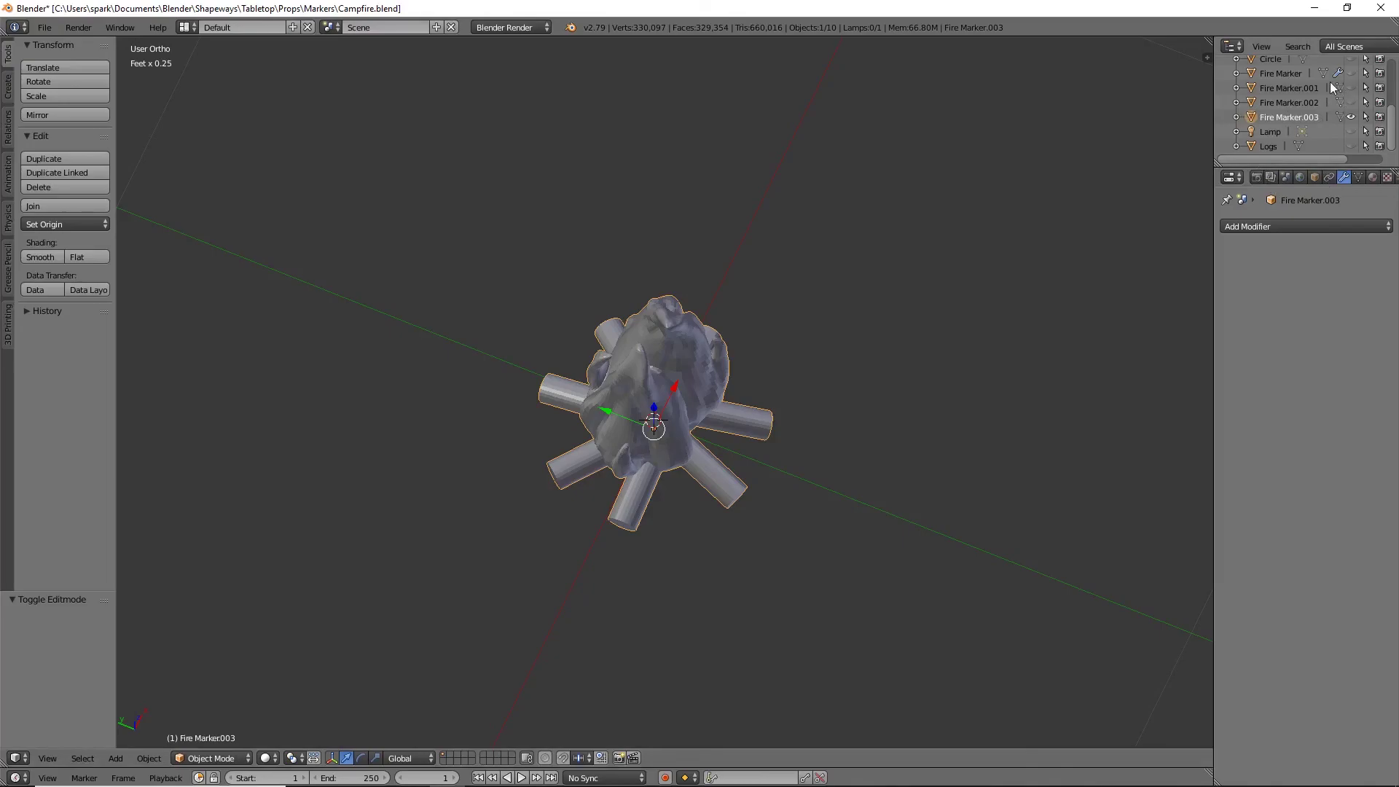
pyautogui.scroll(5, 1337, 102)
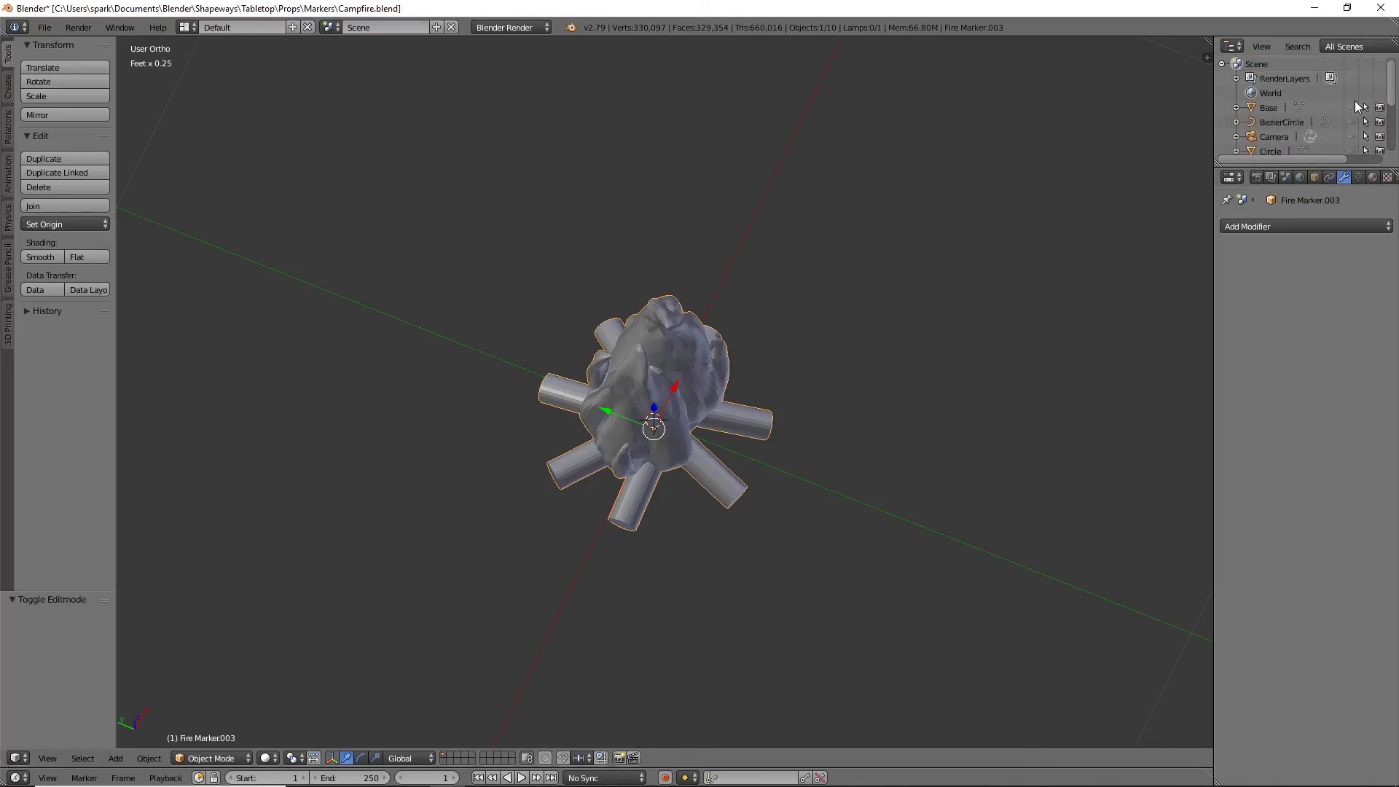
pyautogui.click(1352, 108)
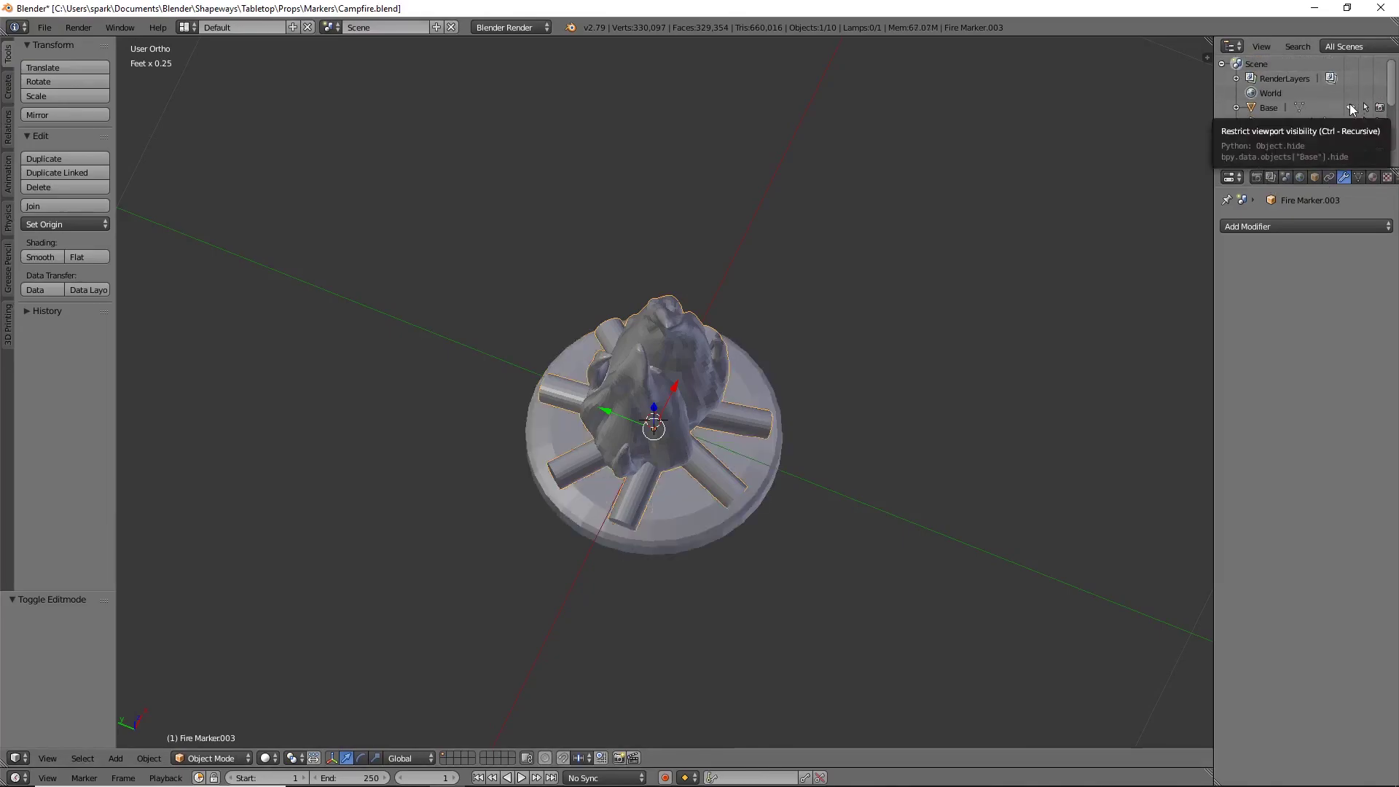
pyautogui.moveTo(962, 299); pyautogui.dragTo(1060, 254, button='middle')
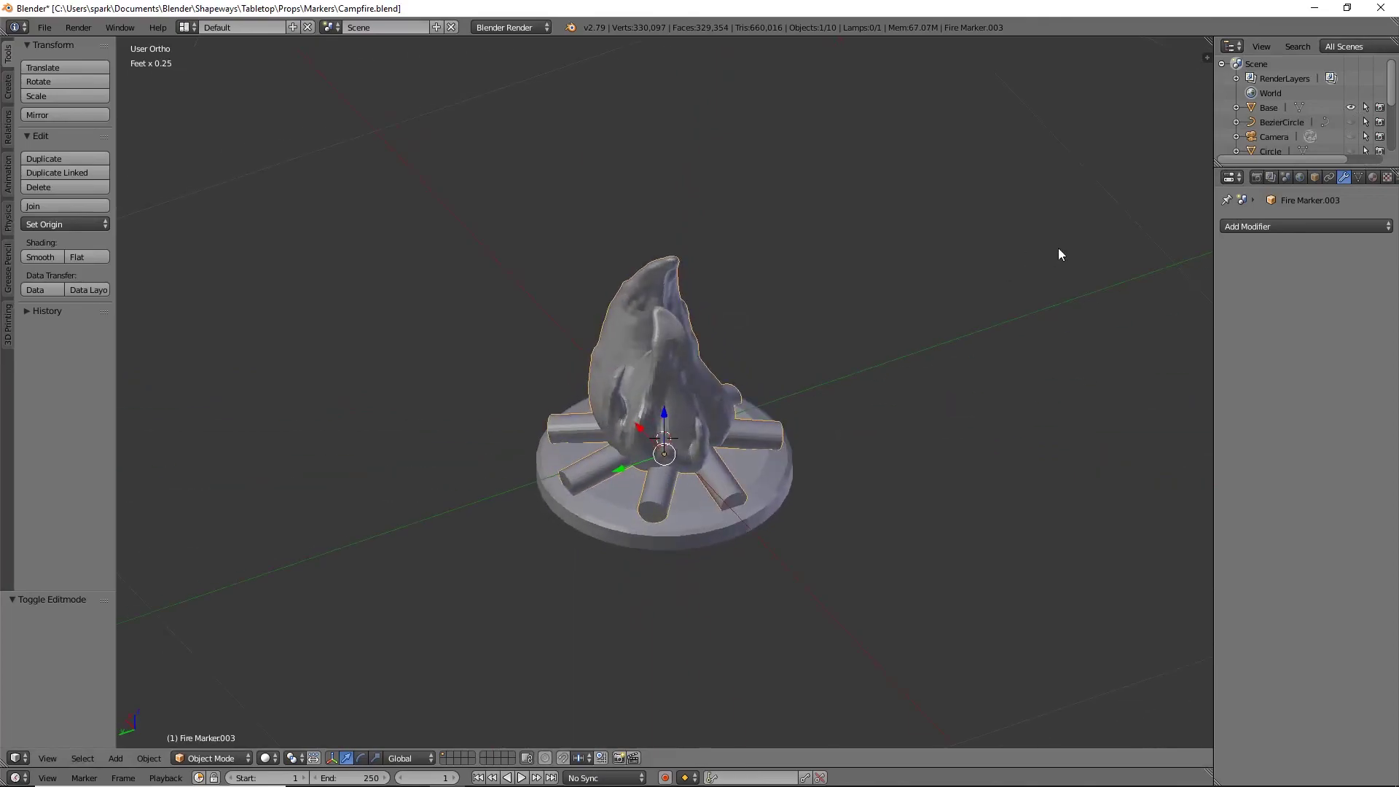